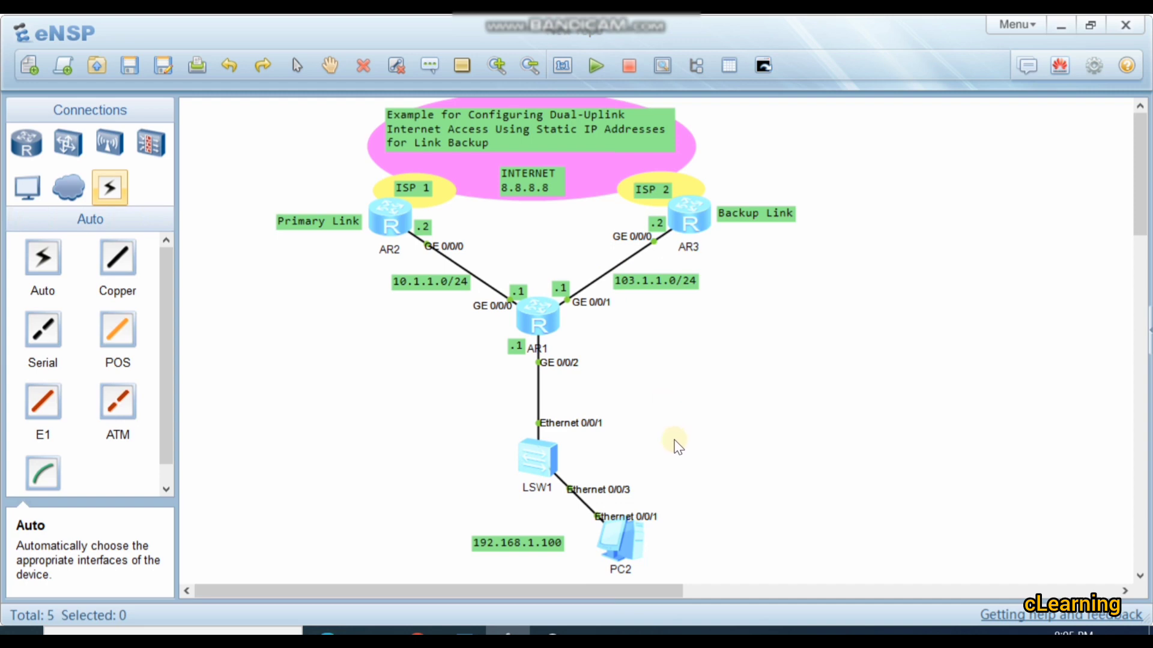
# Step: Open the console of router AR1 and enter system view
pyautogui.doubleClick(538, 324)
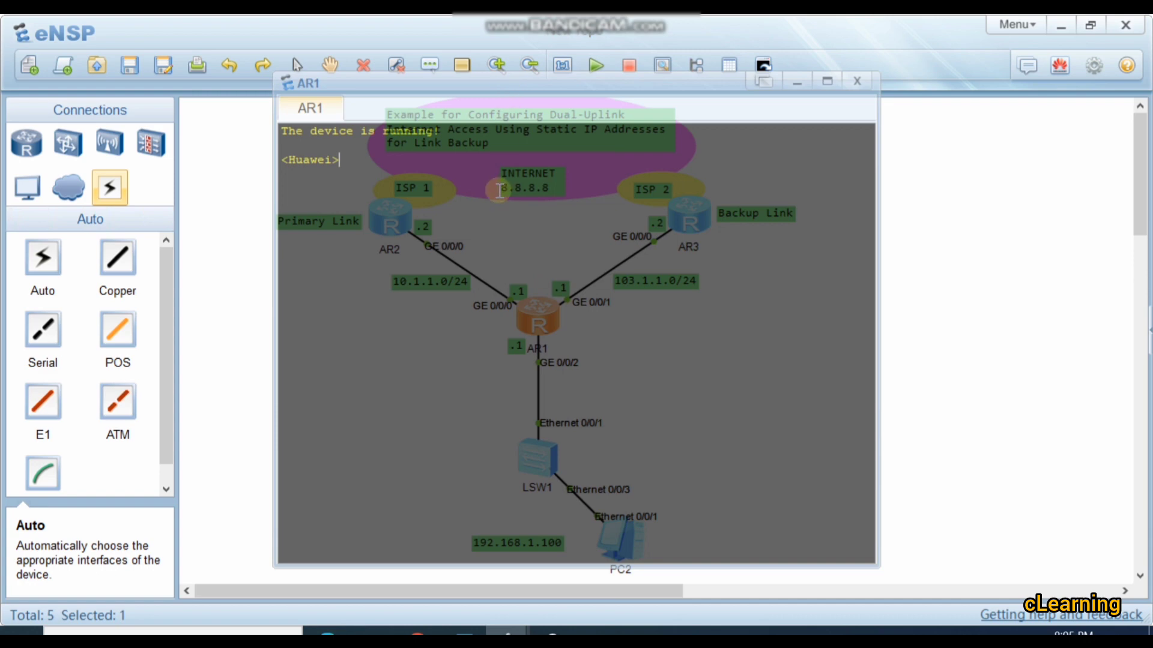
pyautogui.write('sys')
pyautogui.press('Return')
pyautogui.press('Return')
pyautogui.press('Return')
pyautogui.press('Return')
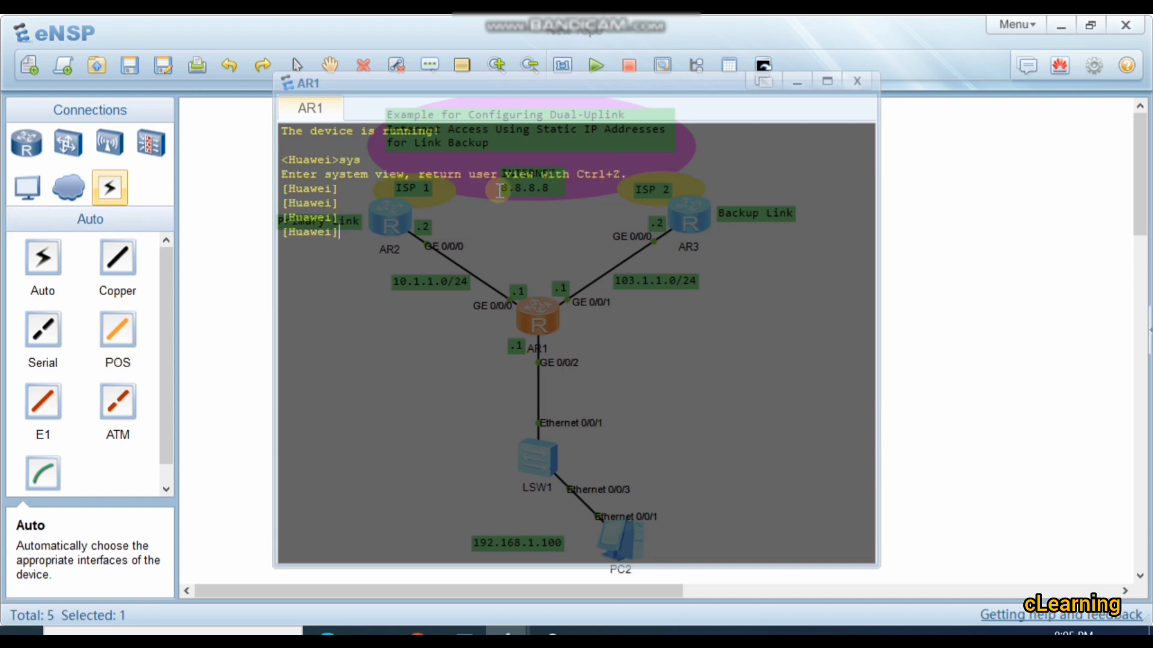
# Step: Enter the configuration view of AR1's GigabitEthernet 0/0/2 interface
pyautogui.write('int')
pyautogui.press('Tab')
pyautogui.write('g')
pyautogui.press('Tab')
pyautogui.write('0/')
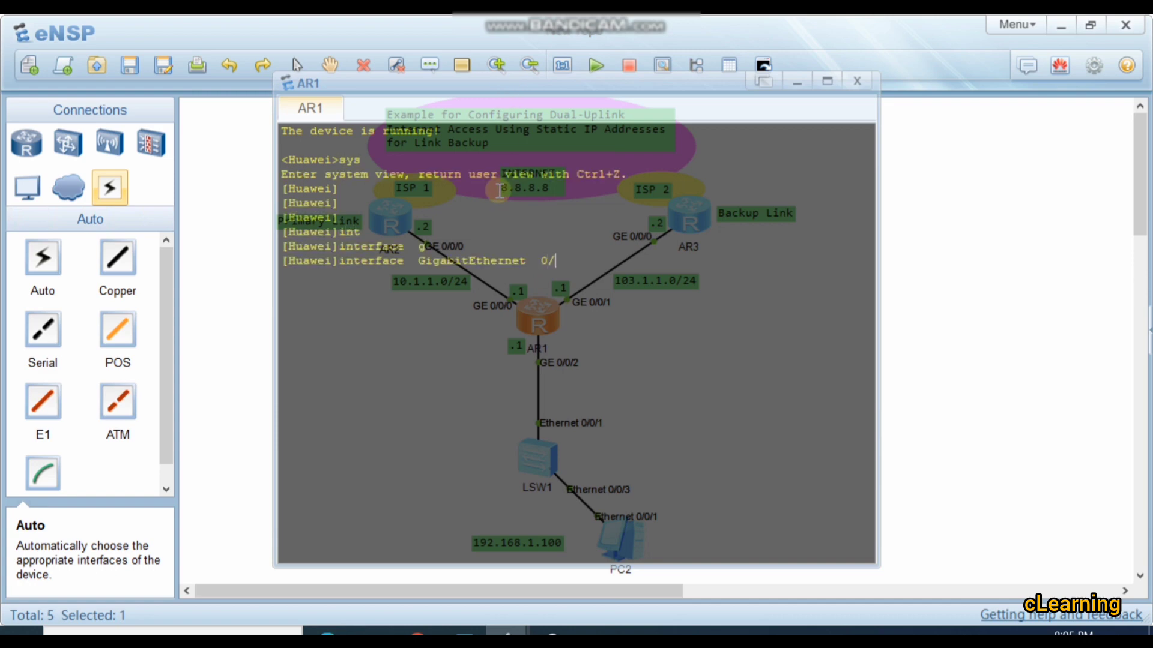
pyautogui.write('0/2')
pyautogui.press('Return')
pyautogui.press('Return')
pyautogui.press('Return')
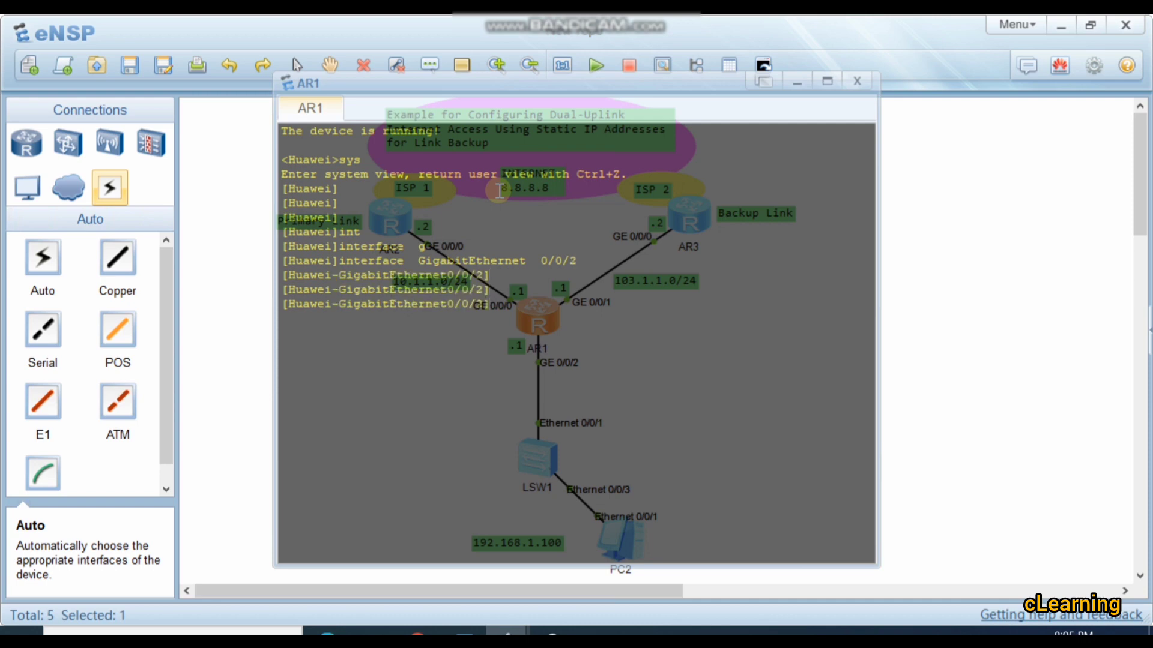
# Step: Assign IP address 192.168.1.1 24 to AR1's LAN-facing interface and return to system view
pyautogui.click(1069, 308)
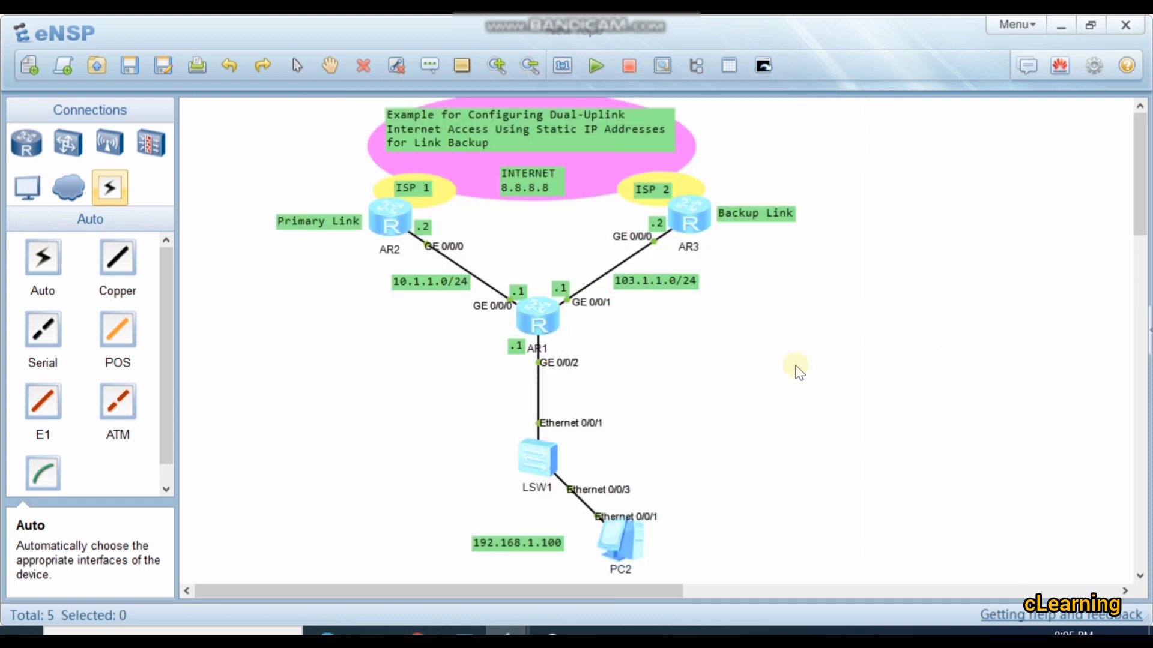
pyautogui.doubleClick(551, 318)
pyautogui.write('ip ad')
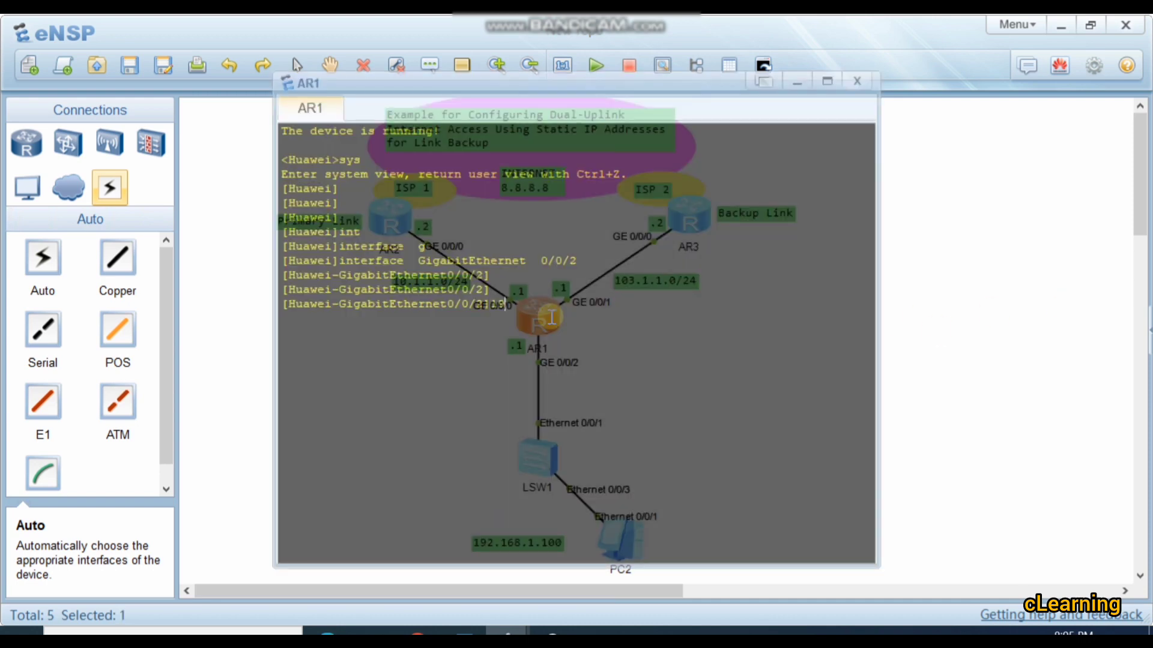
pyautogui.press('Tab')
pyautogui.write('1')
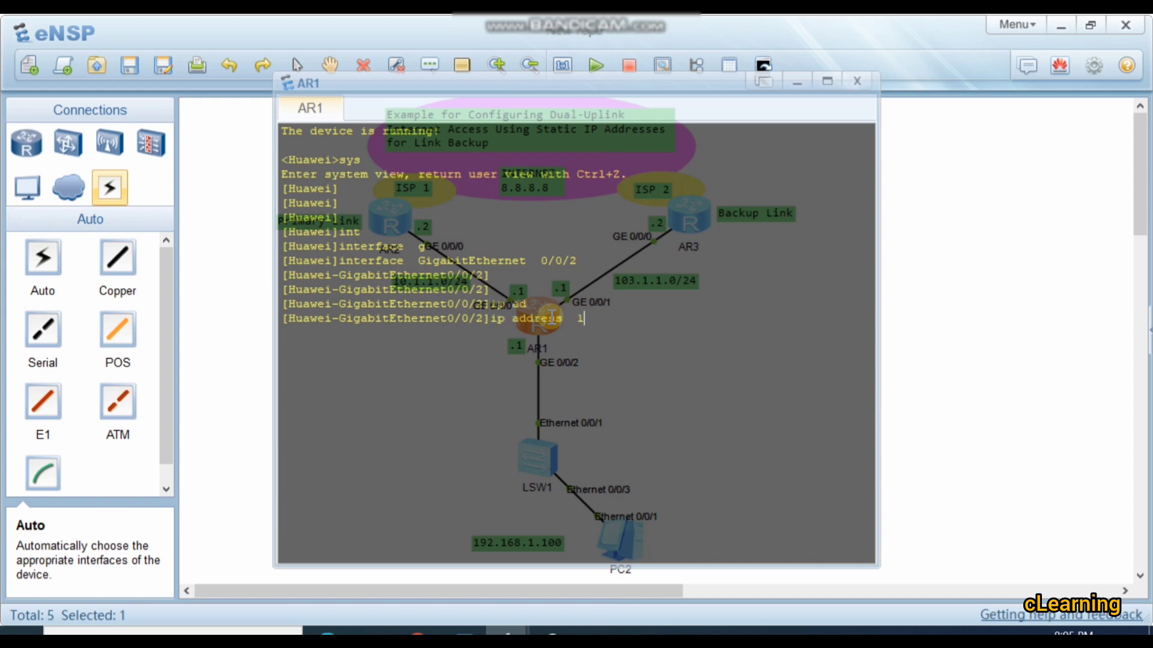
pyautogui.write('92.168.1.1 24')
pyautogui.press('Return')
pyautogui.press('Return')
pyautogui.press('Return')
pyautogui.press('Return')
pyautogui.press('Return')
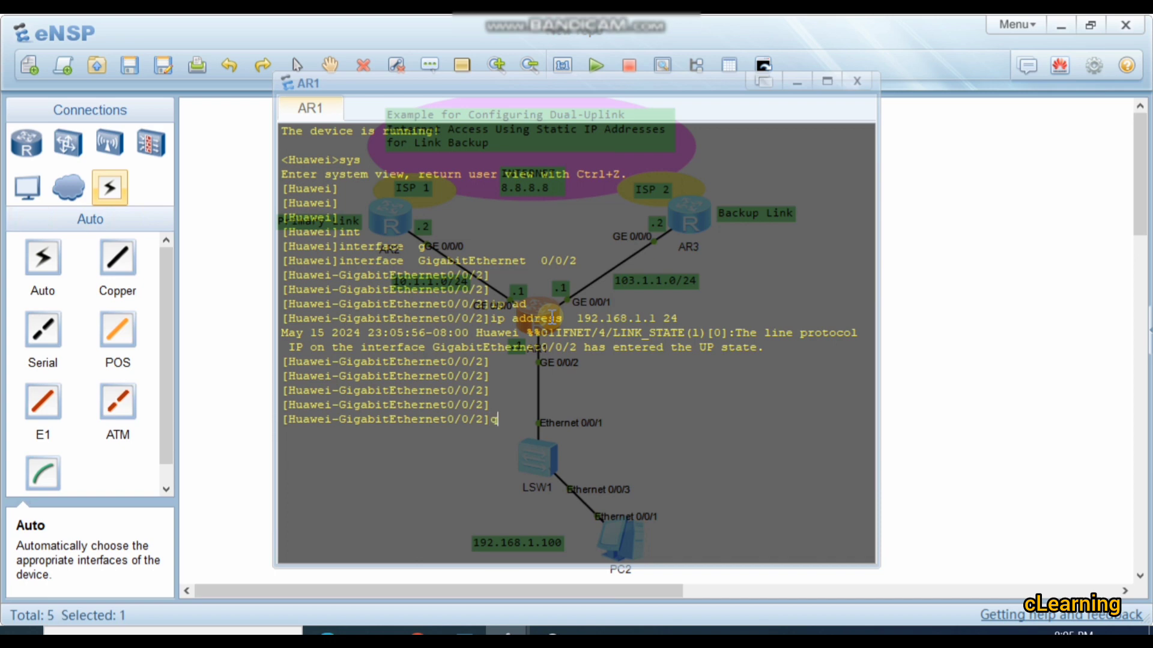
pyautogui.press('Return')
pyautogui.press('Return')
# Step: Enter the configuration view of AR1's GigabitEthernet 0/0/0 interface, which faces the primary link
pyautogui.click(1011, 371)
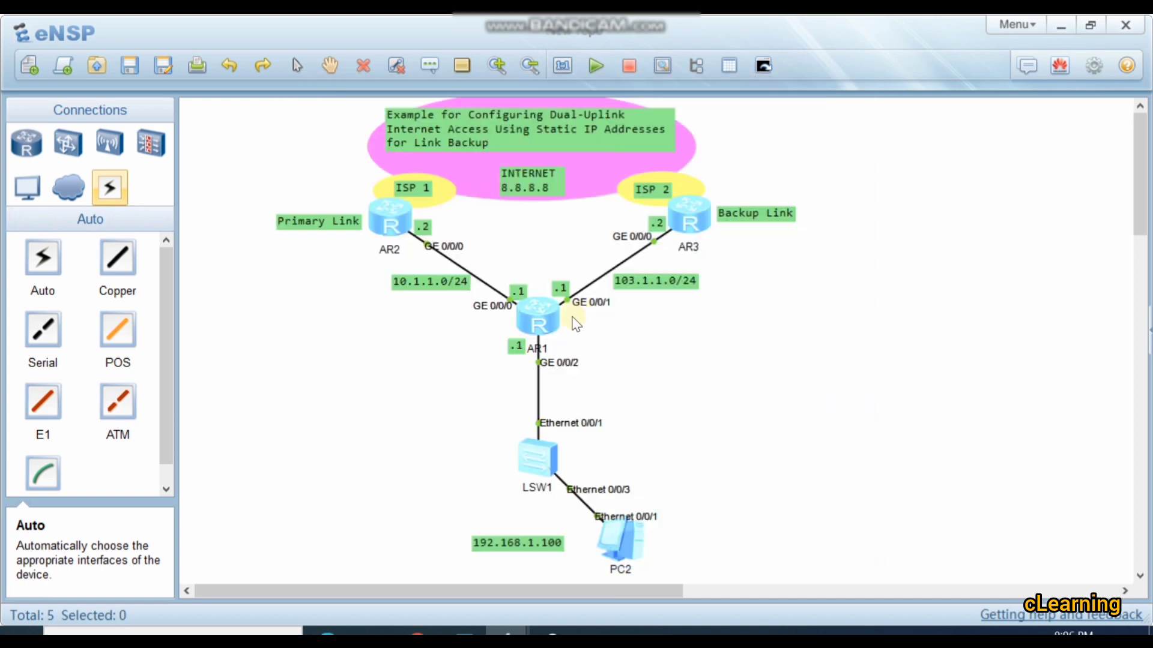
pyautogui.doubleClick(558, 311)
pyautogui.press('Up')
pyautogui.press('Up')
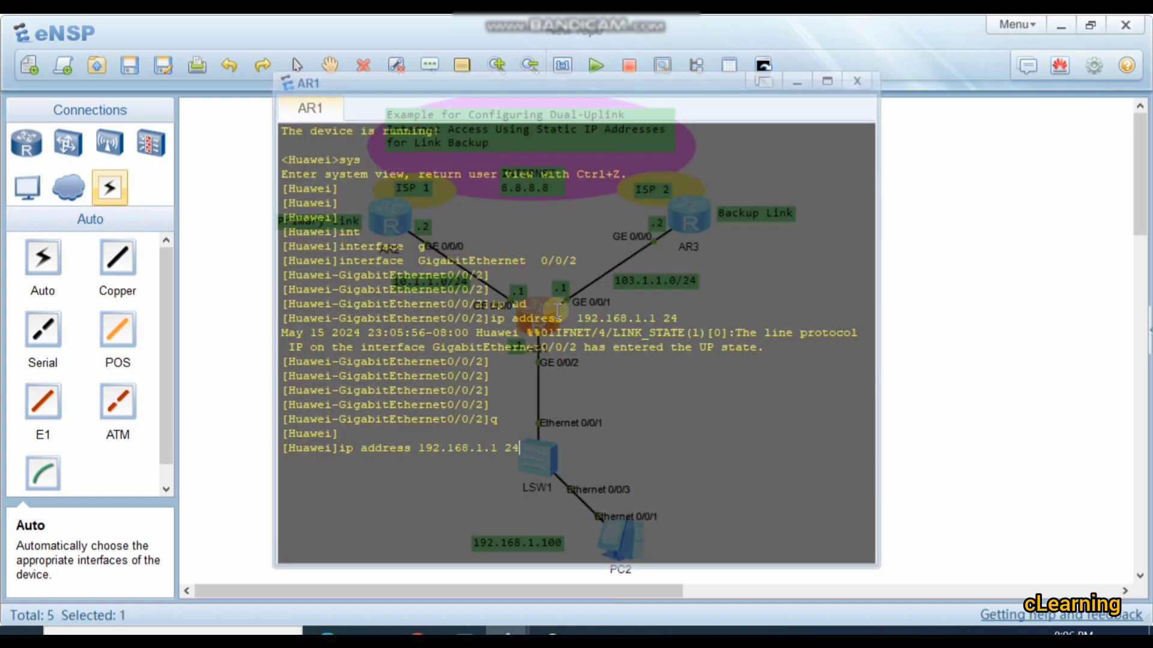
pyautogui.press('Up')
pyautogui.press('BackSpace')
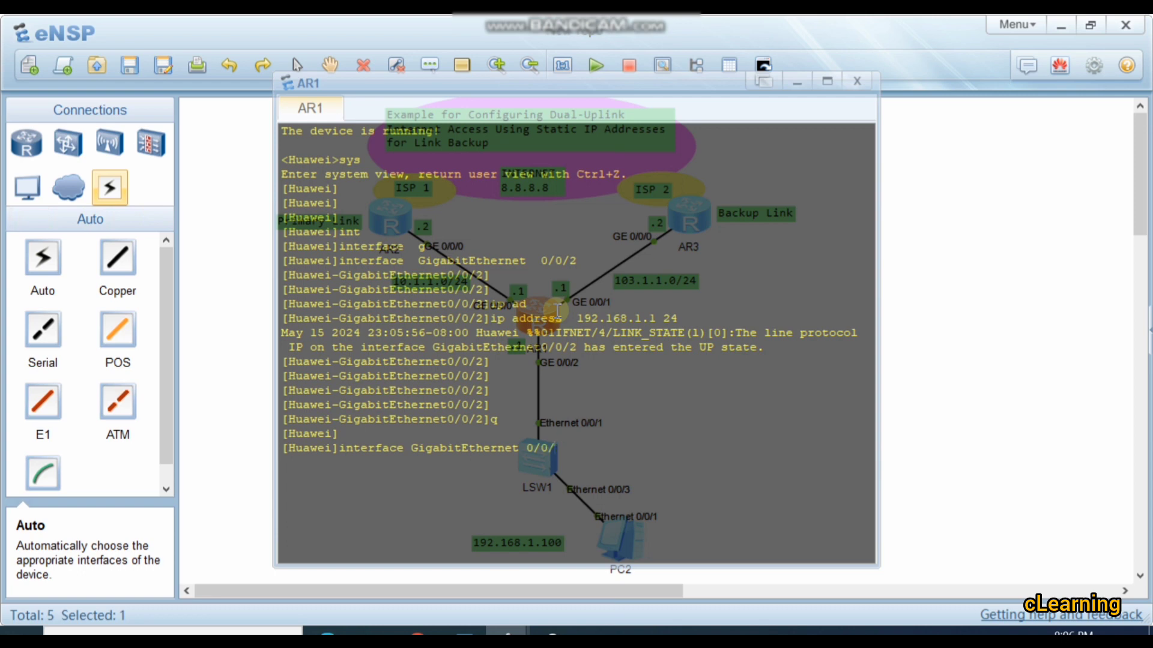
pyautogui.write('0')
pyautogui.press('Return')
# Step: Assign IP address 10.1.1.1 24 to AR1's GigabitEthernet 0/0/0
pyautogui.write('ip ad')
pyautogui.press('Tab')
pyautogui.write('1')
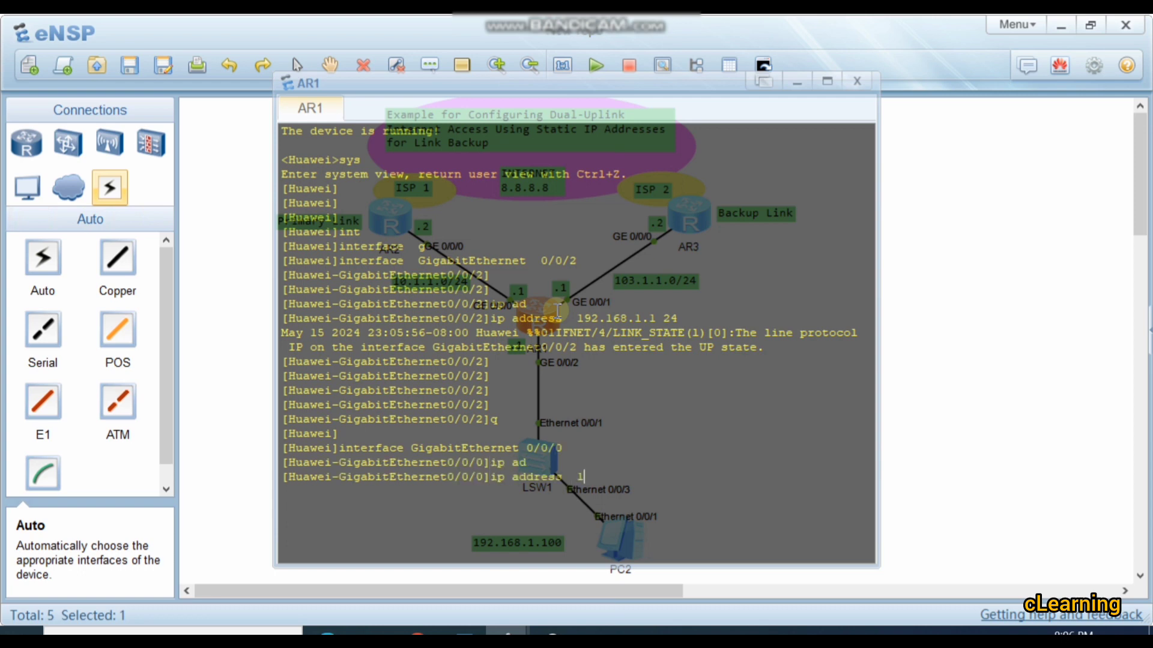
pyautogui.write('0.1.1.1 24')
pyautogui.press('Return')
pyautogui.press('Return')
# Step: Switch to the configuration view of AR1's GigabitEthernet 0/0/1 interface, which faces the backup link
pyautogui.press('Up')
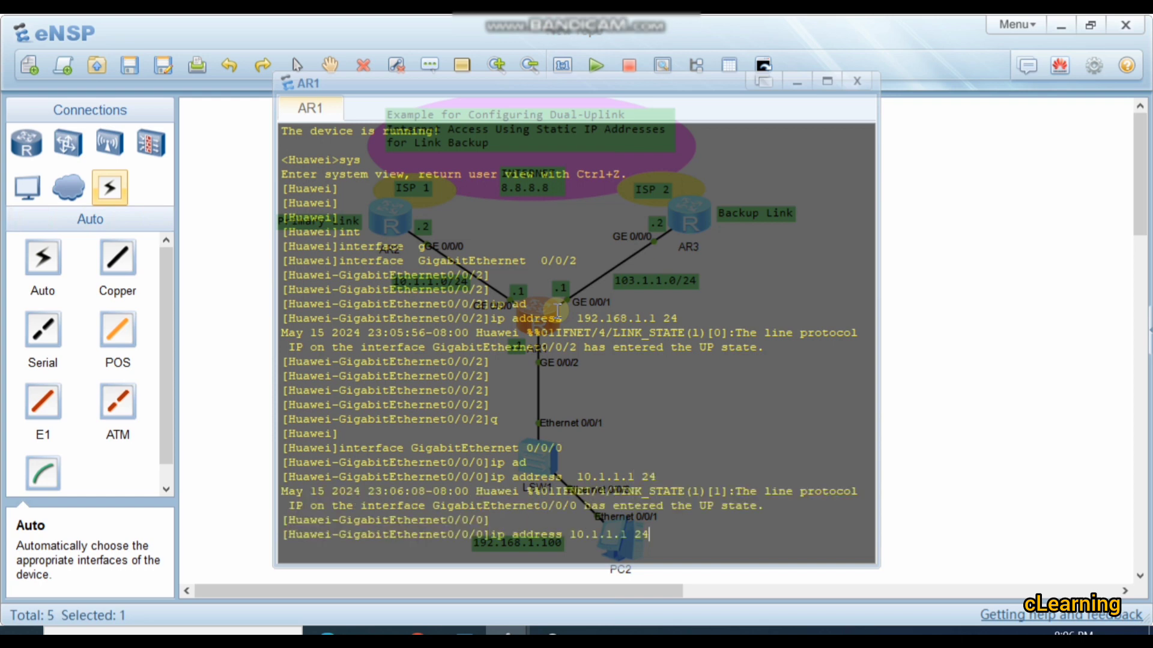
pyautogui.press('BackSpace')
pyautogui.press('BackSpace')
pyautogui.press('BackSpace')
pyautogui.press('BackSpace')
pyautogui.press('Up')
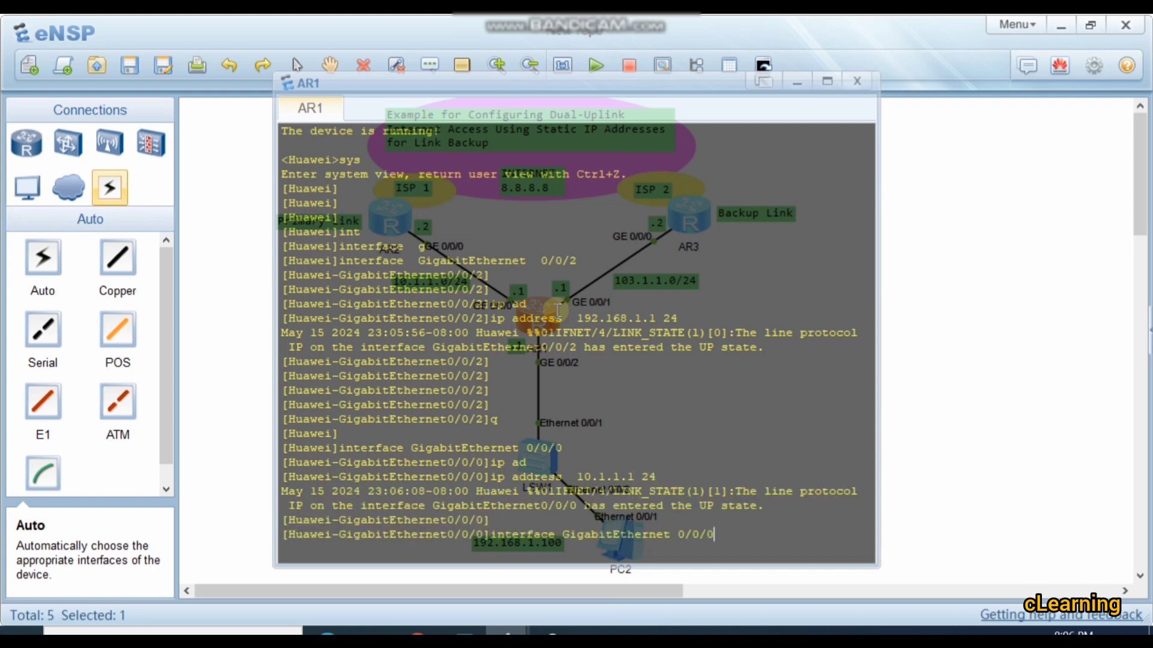
pyautogui.write('1')
pyautogui.press('Return')
pyautogui.press('Return')
pyautogui.press('Return')
pyautogui.press('Return')
pyautogui.press('Return')
pyautogui.press('Return')
pyautogui.press('Return')
pyautogui.press('Return')
pyautogui.press('Return')
pyautogui.press('Return')
pyautogui.press('Return')
pyautogui.press('Return')
pyautogui.press('Return')
pyautogui.press('Return')
pyautogui.press('Return')
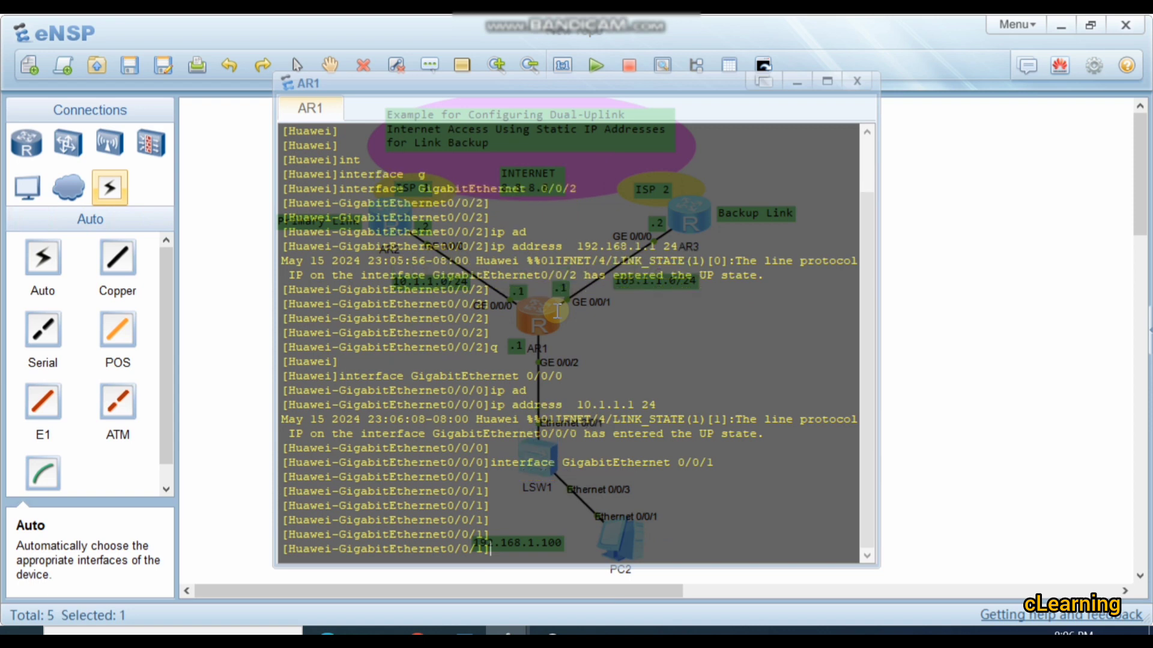
pyautogui.press('Return')
pyautogui.press('Return')
pyautogui.press('Return')
pyautogui.press('Return')
pyautogui.press('Return')
pyautogui.press('Return')
pyautogui.press('Return')
pyautogui.press('Return')
pyautogui.press('Return')
pyautogui.press('Return')
pyautogui.press('Return')
pyautogui.press('Return')
pyautogui.press('Return')
pyautogui.press('Return')
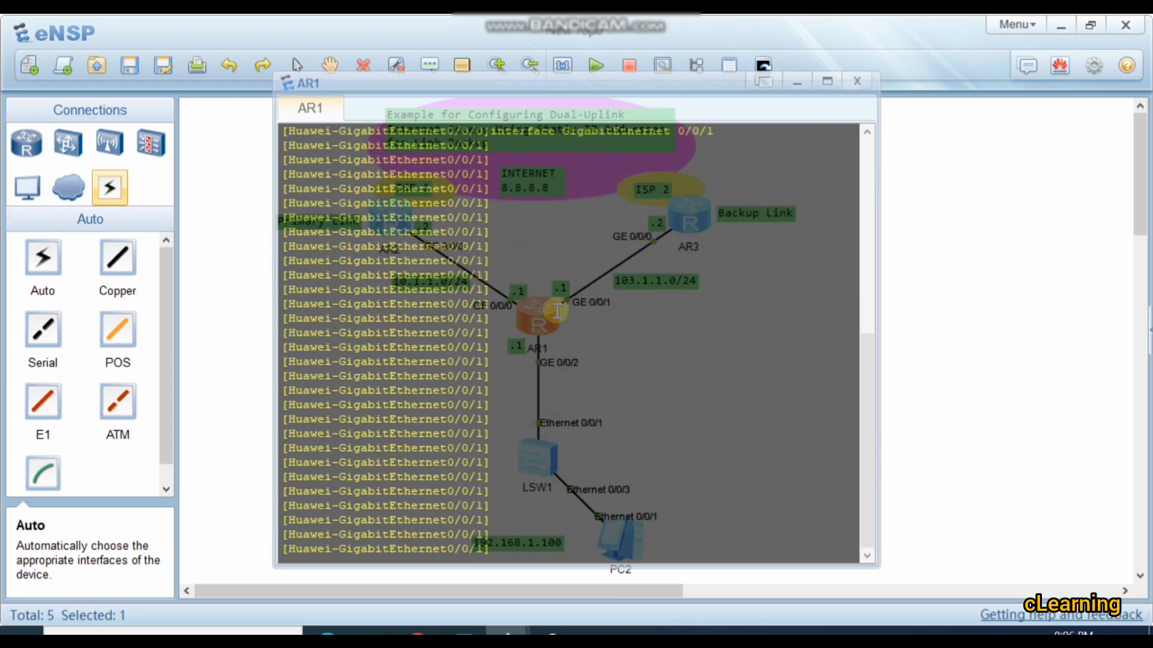
# Step: Assign IP address 103.1.1.1 24 to AR1's GigabitEthernet 0/0/1 and return to system view
pyautogui.write('ip ad')
pyautogui.press('Tab')
pyautogui.write('102.')
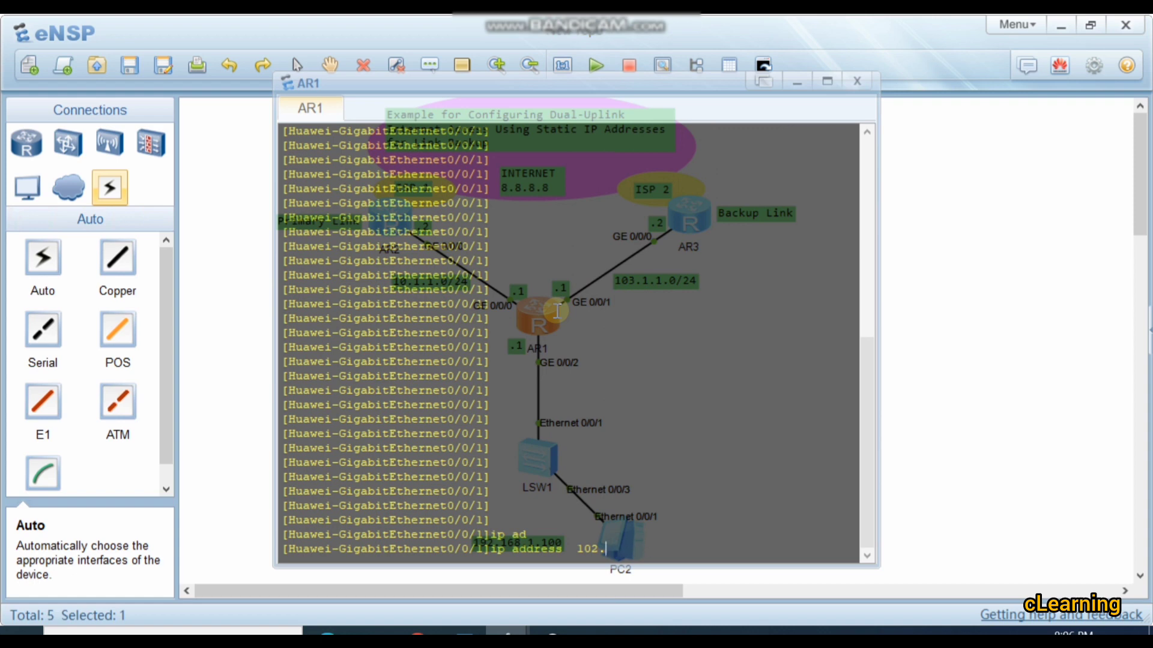
pyautogui.write('.1.1.1 24')
pyautogui.press('Return')
pyautogui.press('Return')
pyautogui.press('Return')
pyautogui.press('Return')
pyautogui.press('Return')
pyautogui.press('Return')
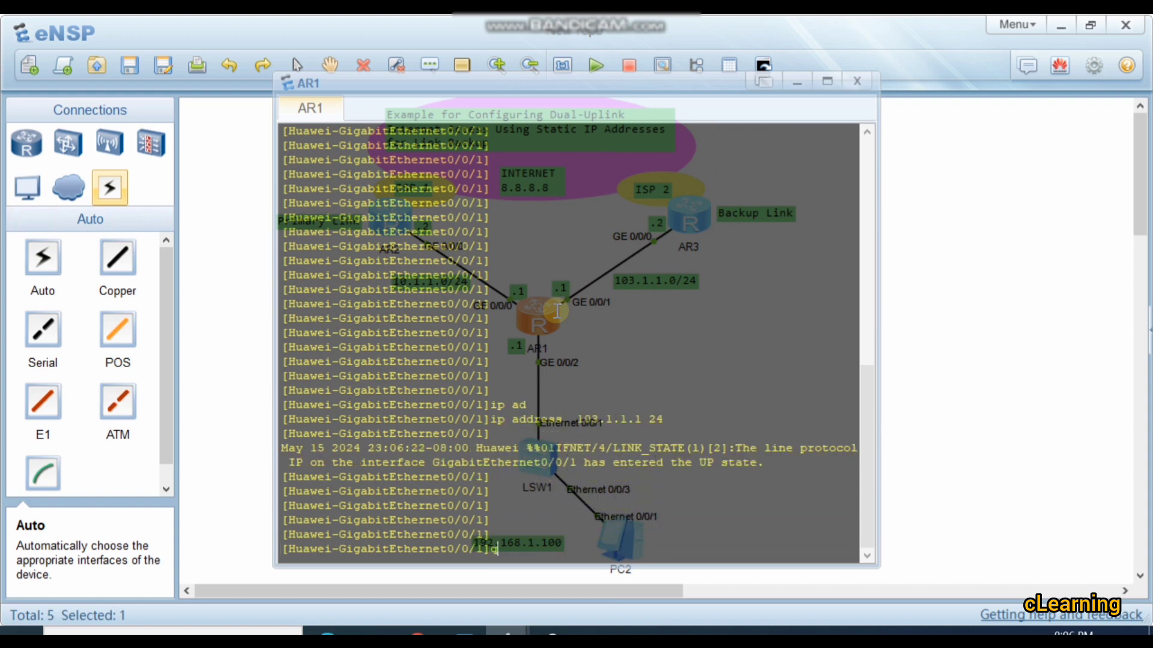
pyautogui.write('q')
pyautogui.press('Return')
pyautogui.press('Return')
pyautogui.press('Return')
pyautogui.press('Return')
pyautogui.press('Return')
pyautogui.press('Return')
pyautogui.press('Return')
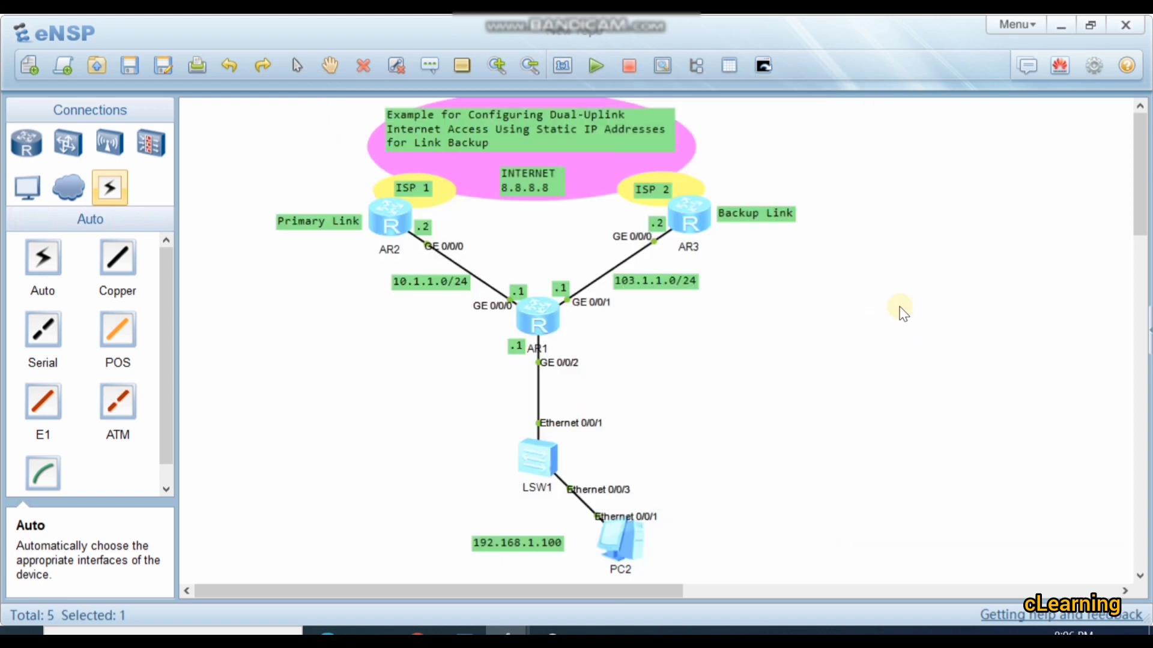
# Step: Open the console of router AR3 and enter system view
pyautogui.click(903, 315)
pyautogui.doubleClick(696, 231)
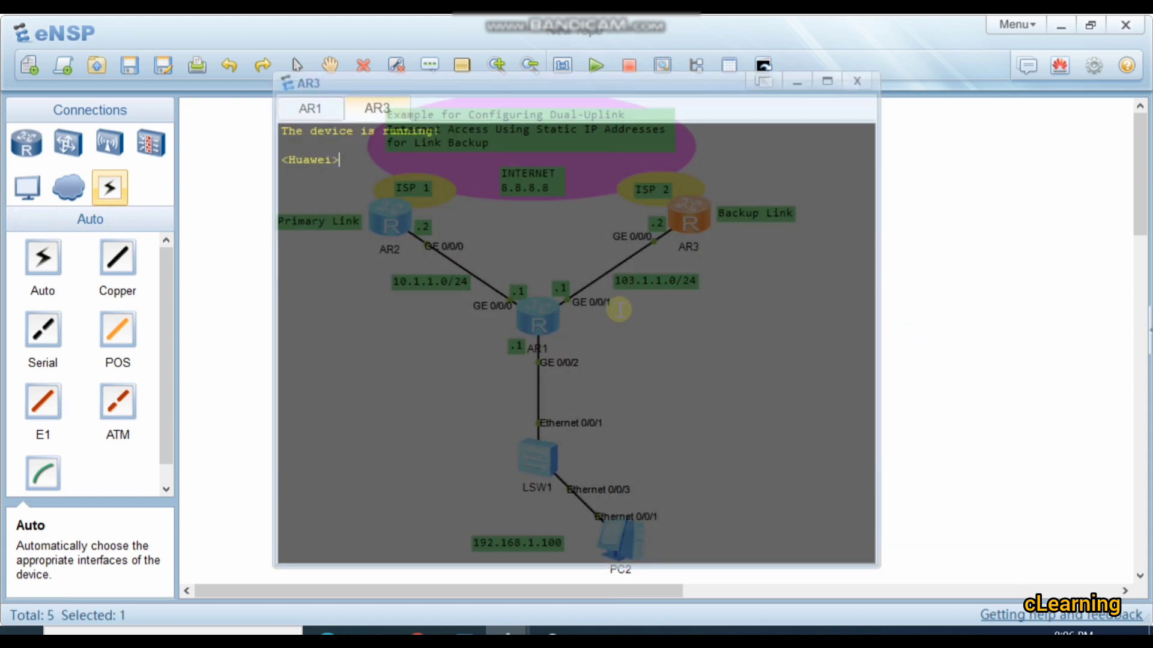
pyautogui.write('sts')
pyautogui.press('Return')
pyautogui.press('Return')
pyautogui.press('Return')
pyautogui.write('sys')
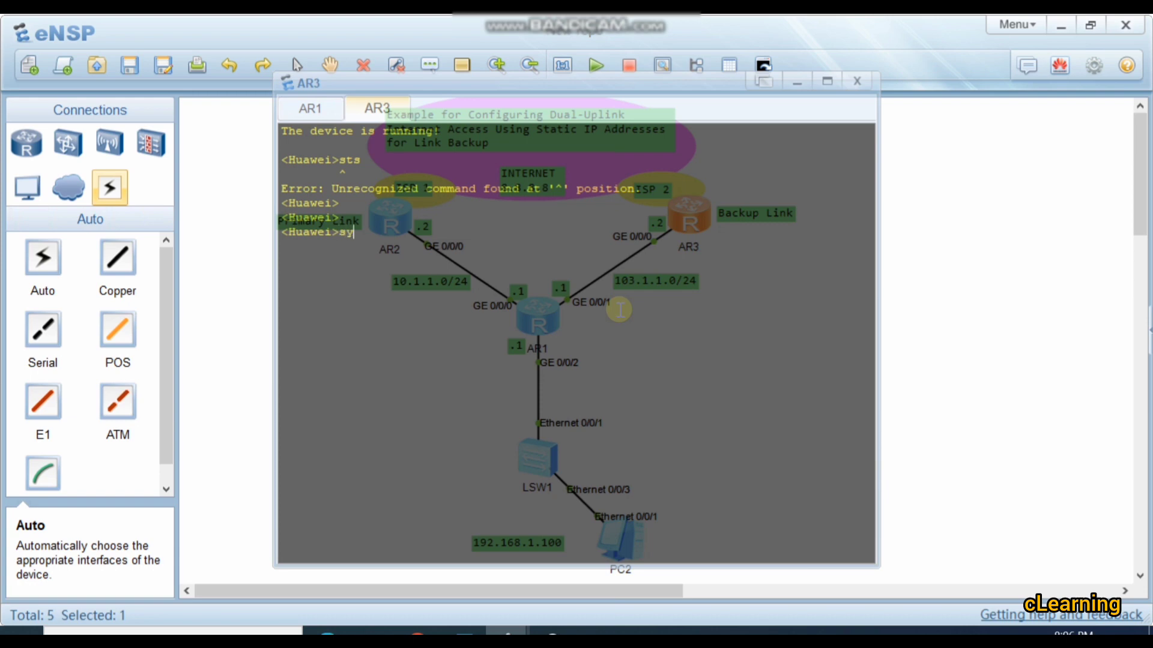
pyautogui.press('Return')
pyautogui.press('Return')
pyautogui.press('Return')
pyautogui.write('ip ad')
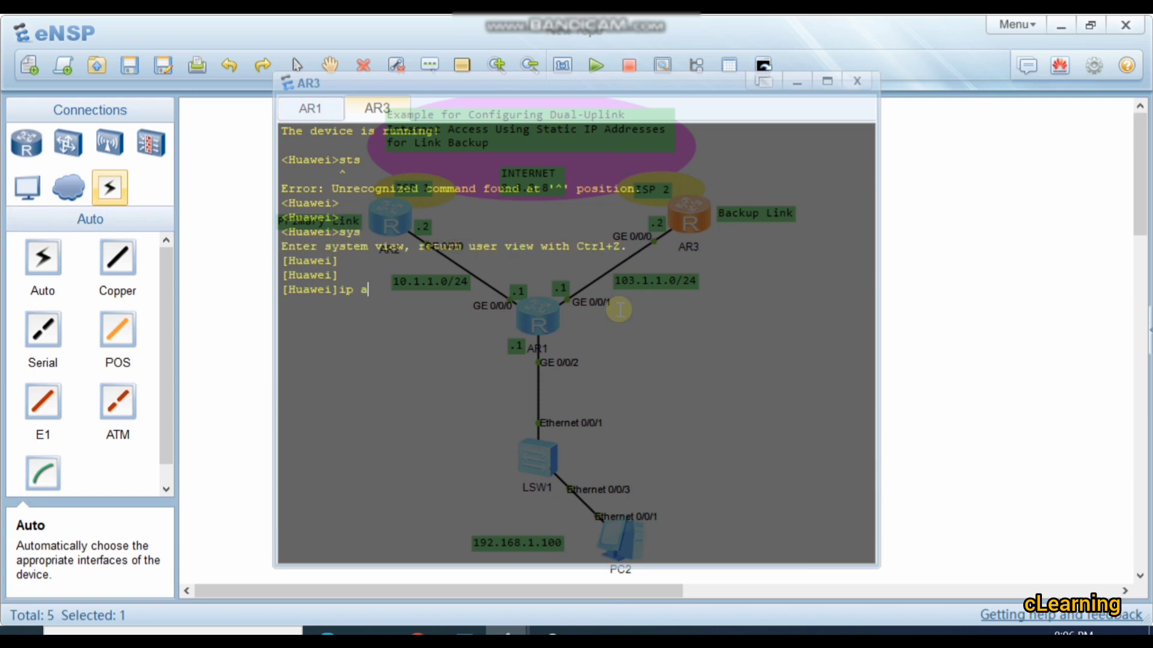
pyautogui.press('Tab')
pyautogui.press('Return')
pyautogui.press('Return')
pyautogui.press('Return')
pyautogui.press('Return')
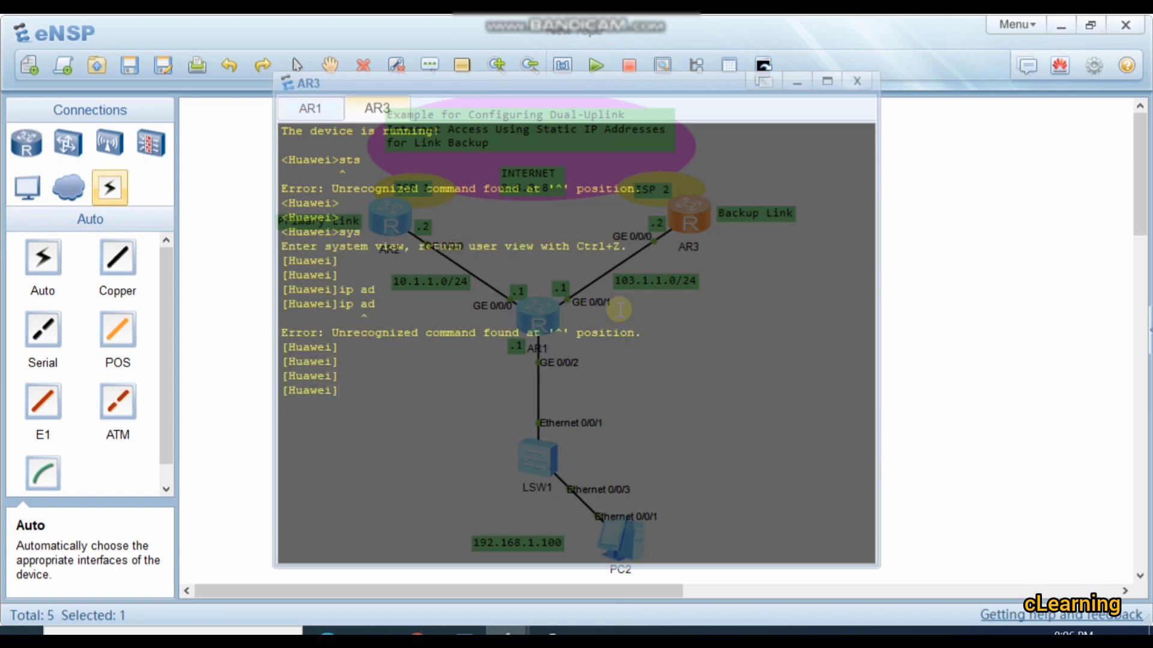
# Step: Enter the configuration view of AR3's GigabitEthernet 0/0/0 interface
pyautogui.write('int')
pyautogui.press('Tab')
pyautogui.write('g')
pyautogui.press('Tab')
pyautogui.write('0/0')
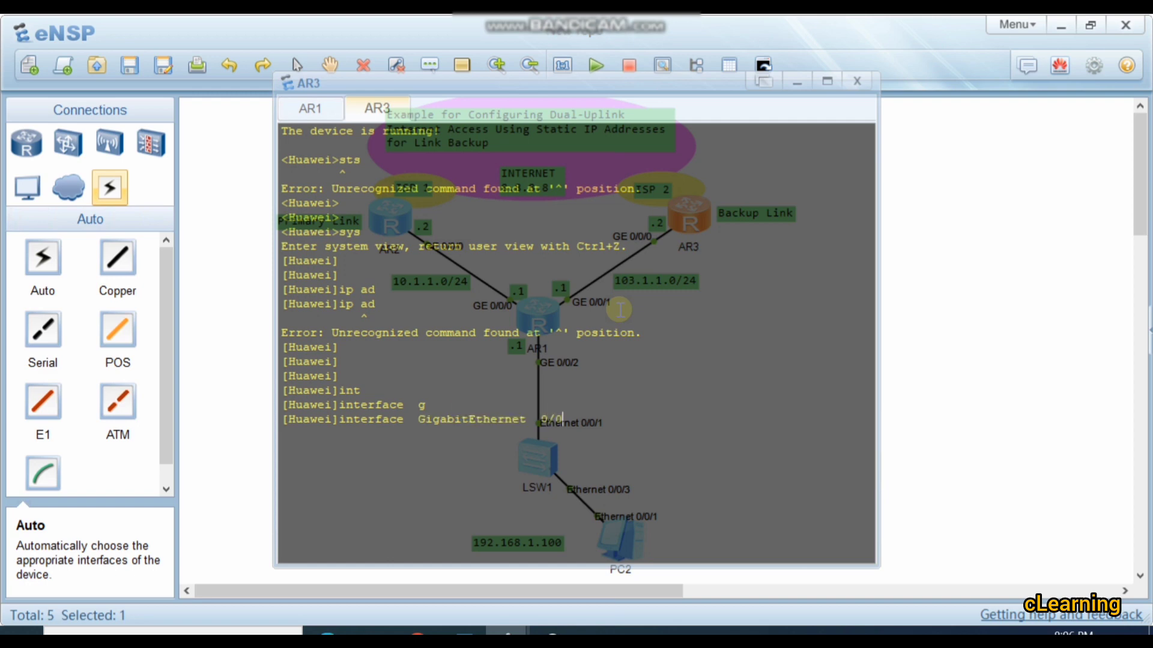
pyautogui.write('/0')
pyautogui.press('Return')
# Step: Assign IP address 103.1.1.2 24 to AR3's GigabitEthernet 0/0/0 and return to system view
pyautogui.write('ip ad')
pyautogui.press('Tab')
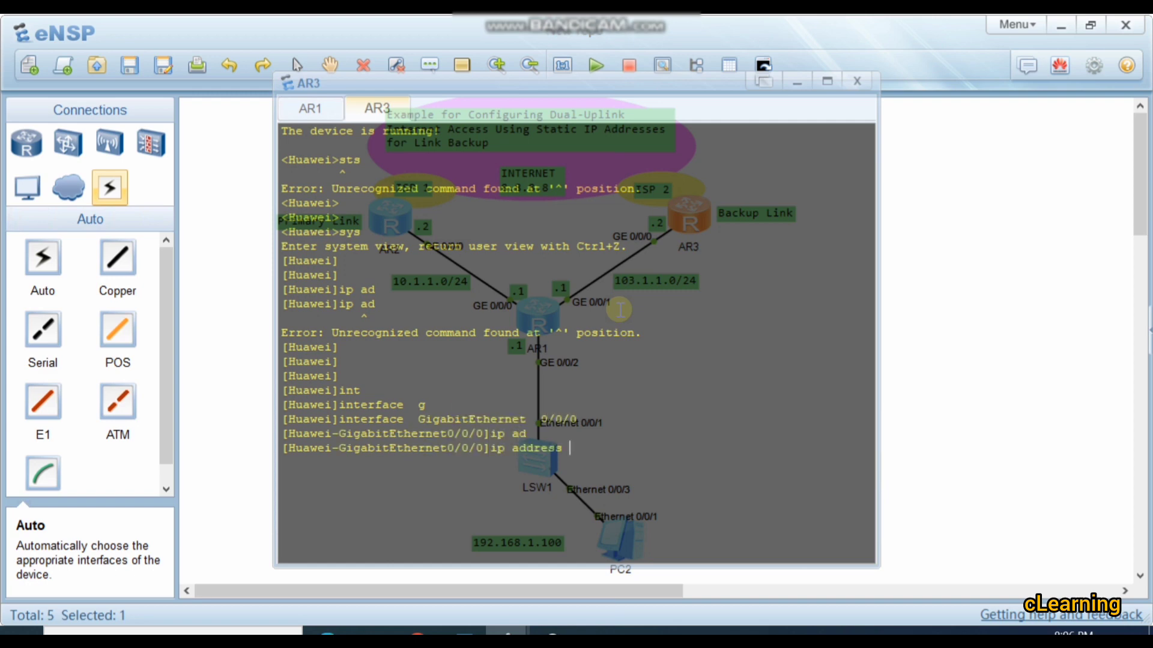
pyautogui.write('103.1.1.')
pyautogui.write('1')
pyautogui.write(' 24')
pyautogui.press('Return')
pyautogui.write('q')
pyautogui.press('Return')
# Step: Create the LoopBack 0 interface on AR3 and enter its configuration view
pyautogui.write('in')
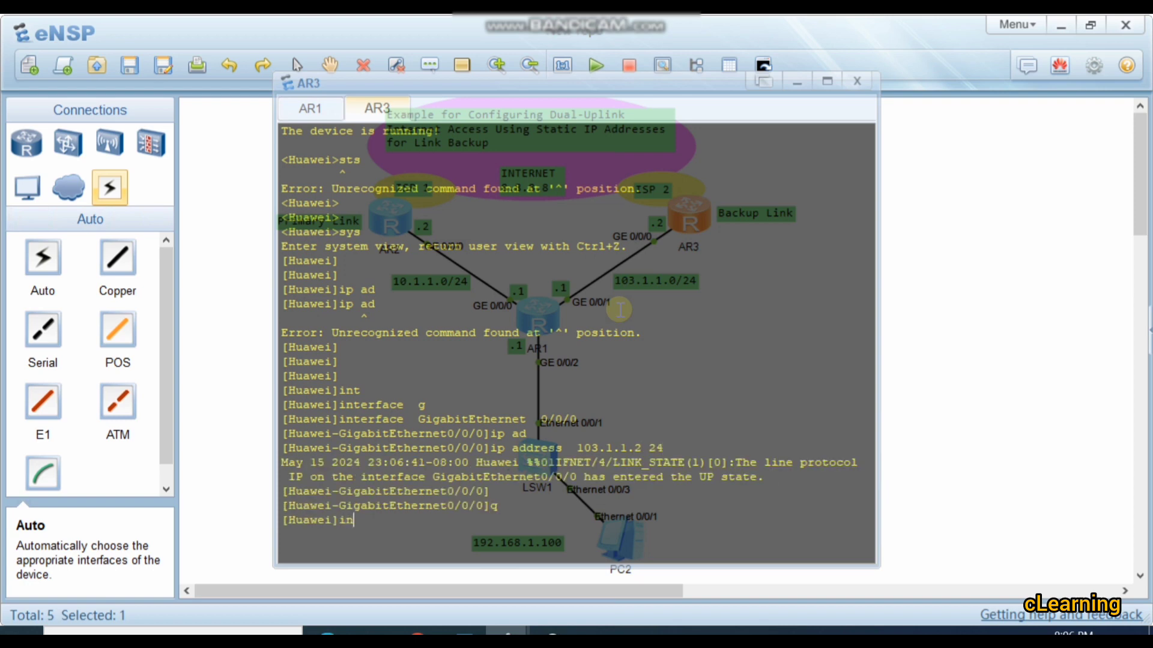
pyautogui.write('t')
pyautogui.press('Tab')
pyautogui.write('lo')
pyautogui.press('Tab')
pyautogui.write('0')
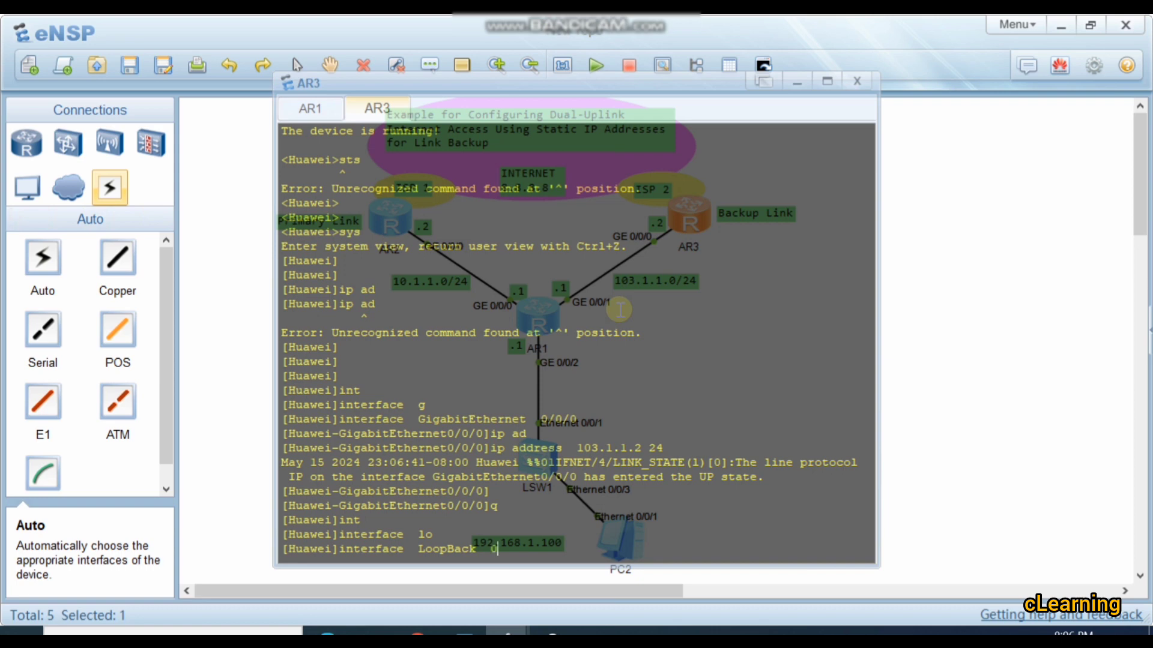
pyautogui.press('Return')
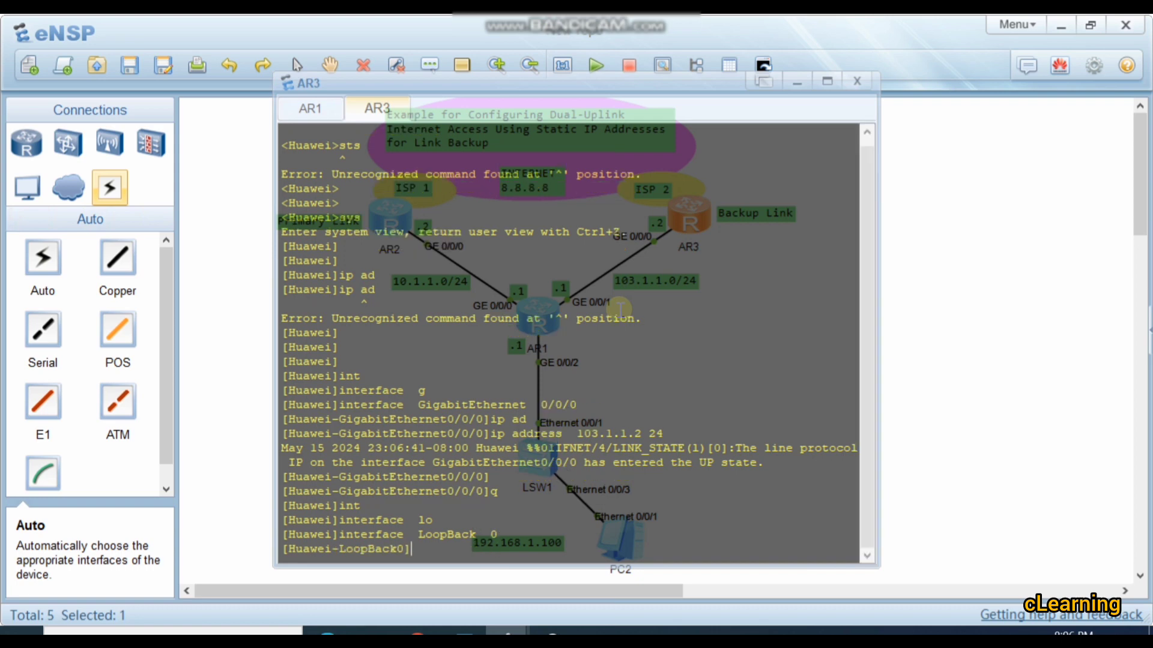
# Step: Assign IP address 8.8.8.8 24 to AR3's LoopBack 0 to simulate the Internet host
pyautogui.write('ip ad')
pyautogui.press('Tab')
pyautogui.write('8.8')
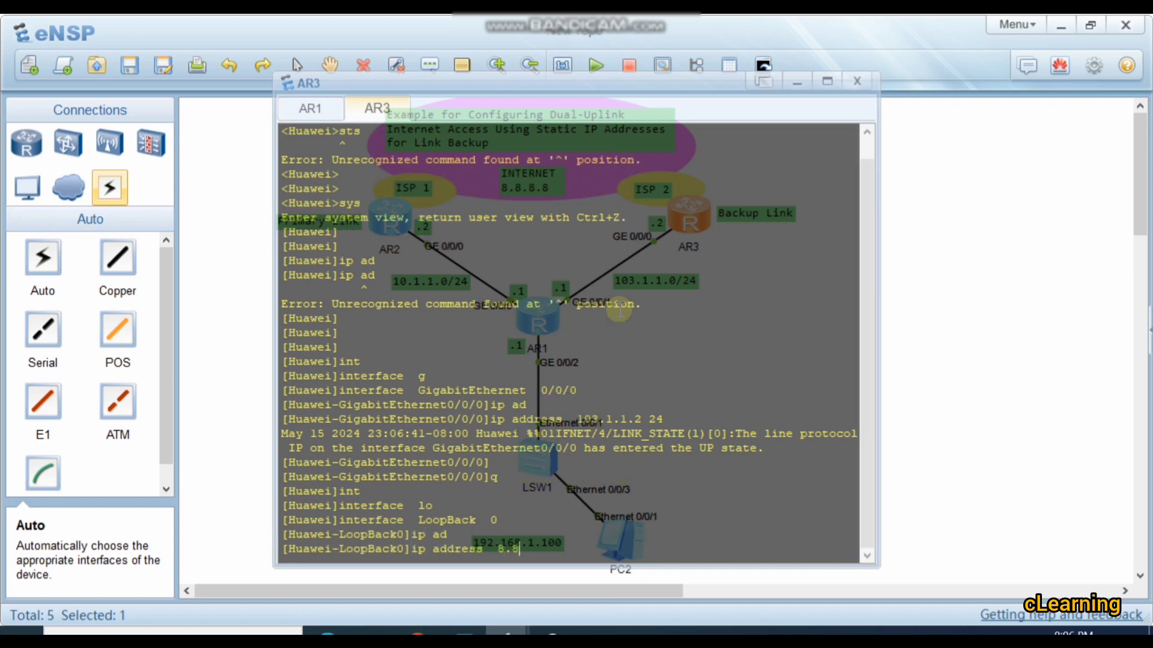
pyautogui.write('.8.8 24')
pyautogui.press('Return')
pyautogui.press('Return')
pyautogui.press('Return')
pyautogui.press('Return')
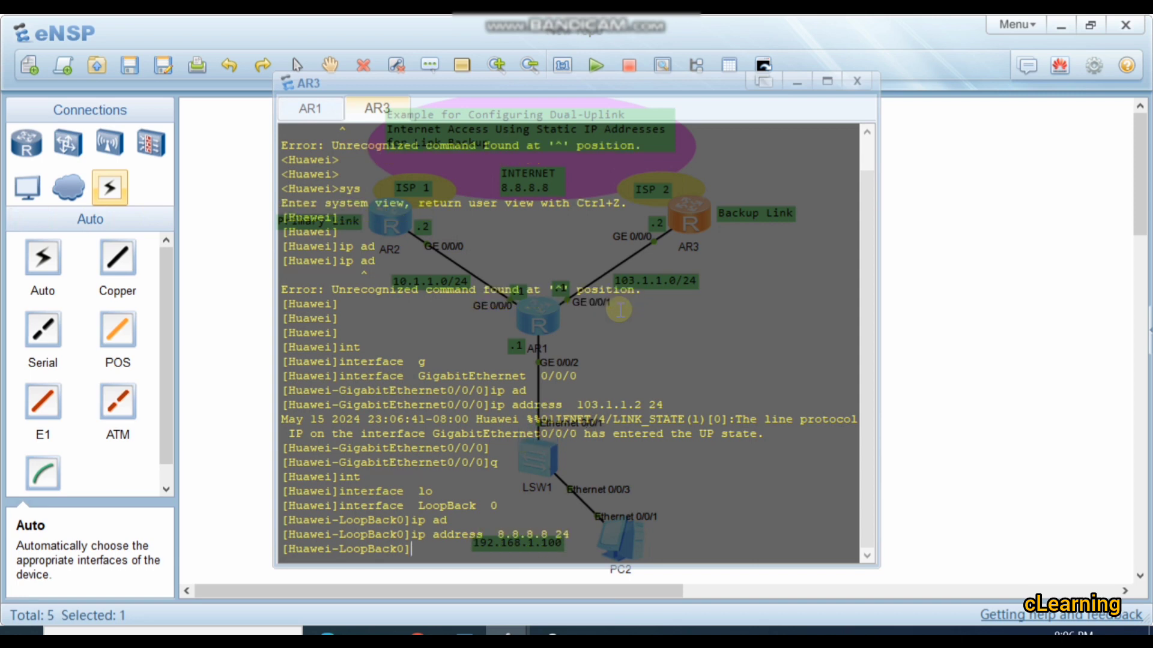
# Step: Reopen AR3's console and leave the LoopBack 0 interface for system view
pyautogui.click(933, 357)
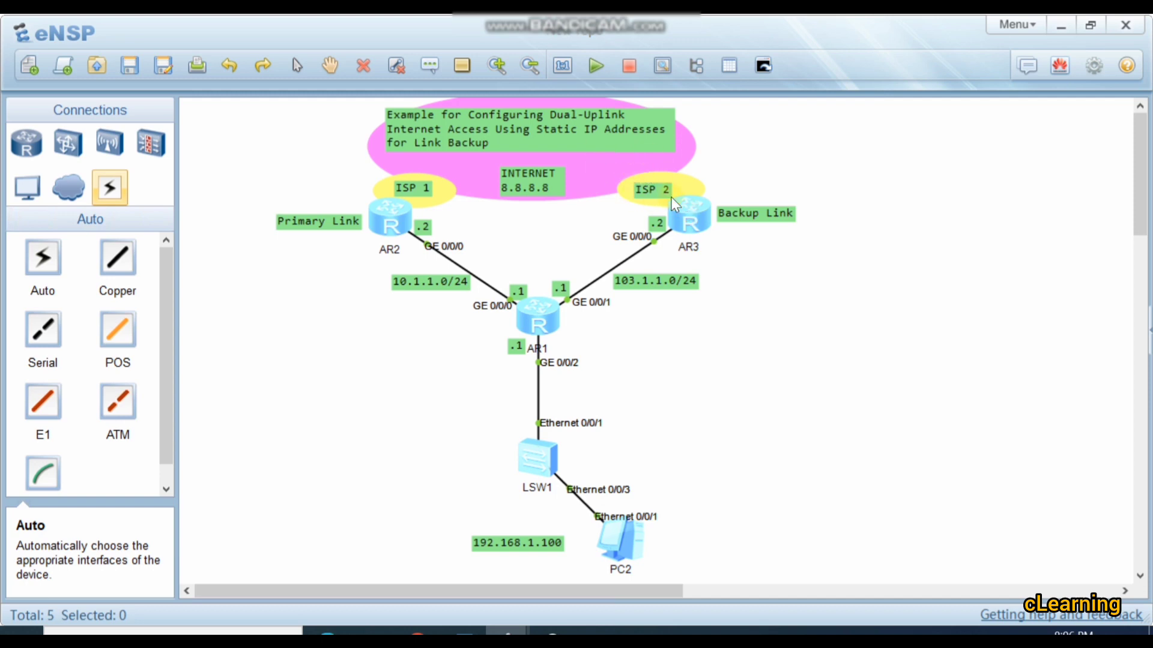
pyautogui.doubleClick(685, 207)
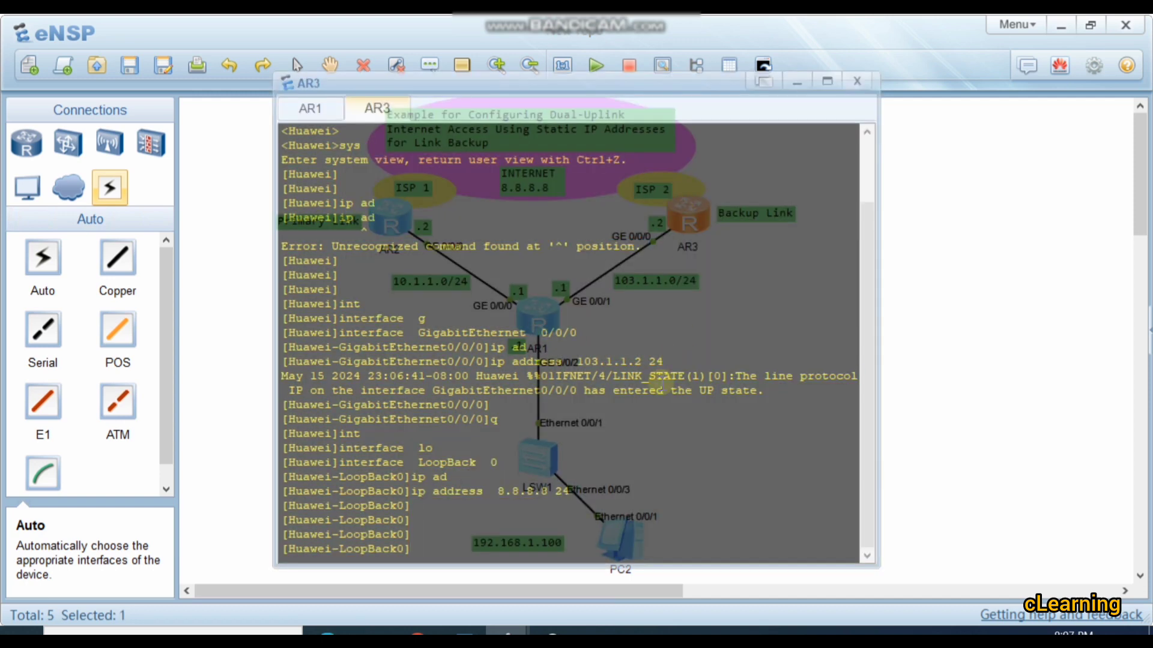
pyautogui.press('Return')
pyautogui.write('q')
pyautogui.press('Return')
pyautogui.press('Return')
pyautogui.press('Return')
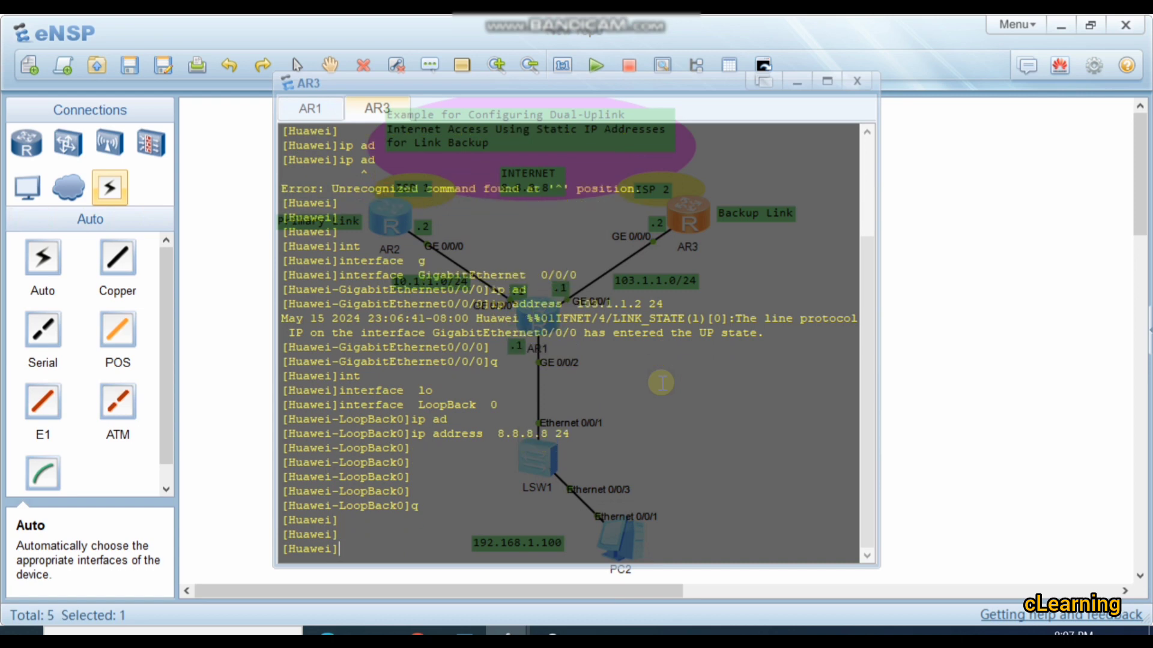
# Step: Try to add a static route to 192.168.1.0 24 on AR3 without a next hop
pyautogui.write('ip rou')
pyautogui.press('Tab')
pyautogui.press('Tab')
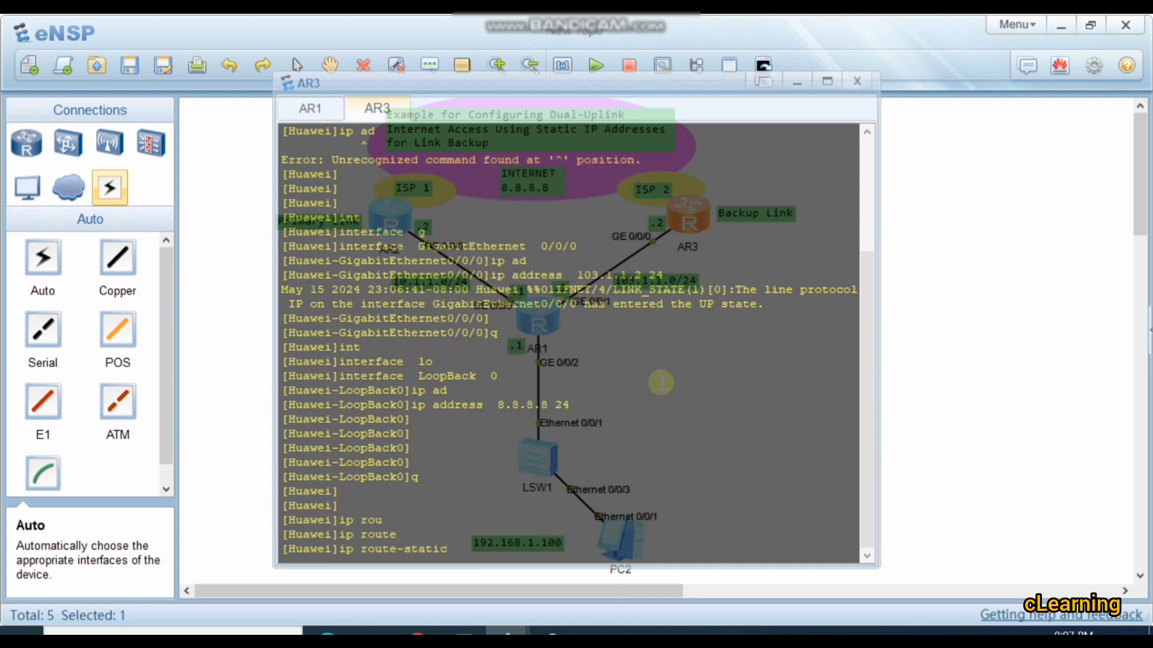
pyautogui.write('192.168.1.0 24')
pyautogui.press('Return')
# Step: Try to add AR3's static route to 192.168.1.0 24 with next hop 103.1.1.2
pyautogui.press('Up')
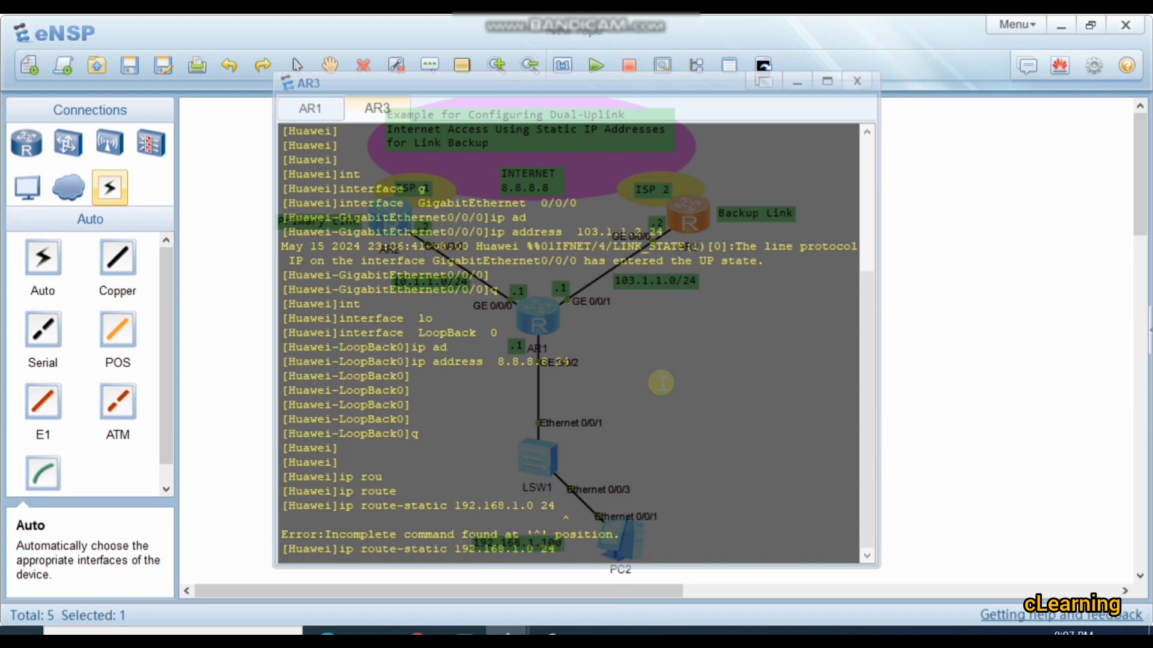
pyautogui.write('103.1.1.12')
pyautogui.press('BackSpace')
pyautogui.press('BackSpace')
pyautogui.write('2')
pyautogui.press('Return')
pyautogui.press('Return')
pyautogui.press('Return')
pyautogui.press('Return')
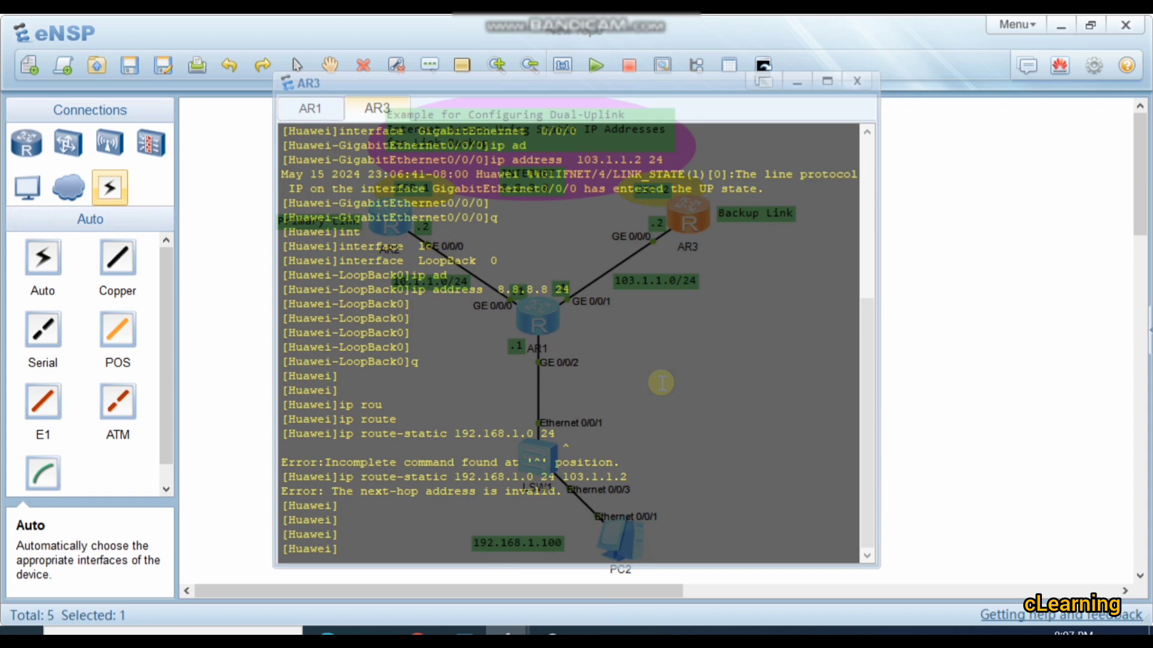
# Step: Add a static route to 192.168.1.0 24 on AR3 with next hop 103.1.1.1, then return to the topology
pyautogui.press('Up')
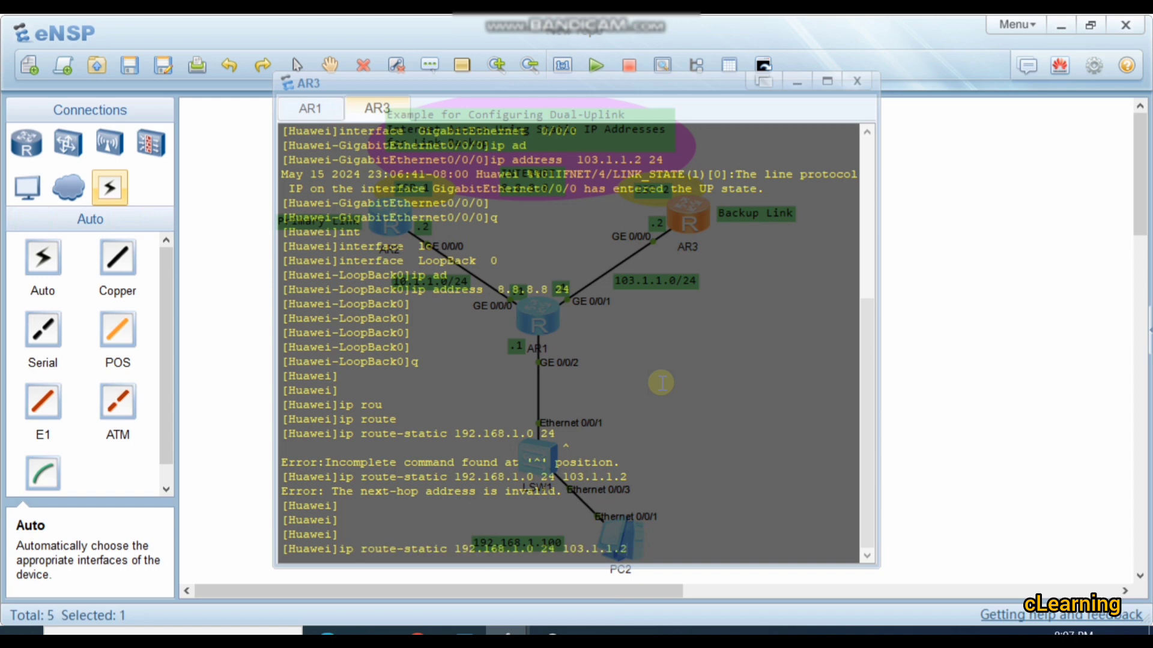
pyautogui.write('1')
pyautogui.press('Return')
pyautogui.press('Return')
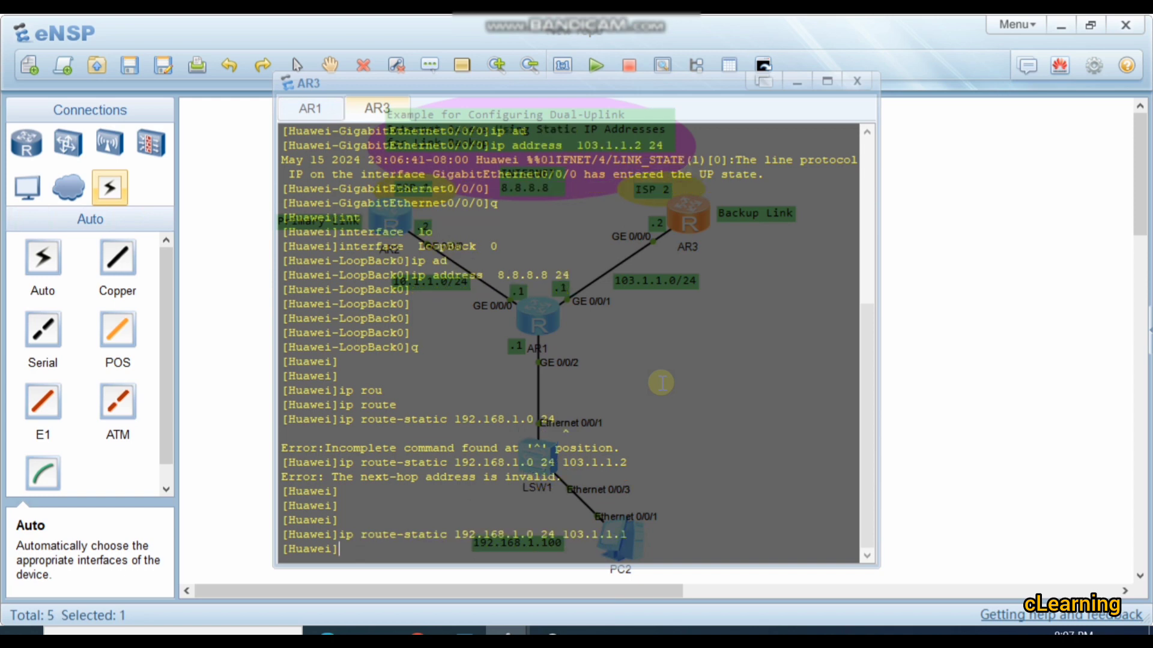
pyautogui.click(1099, 438)
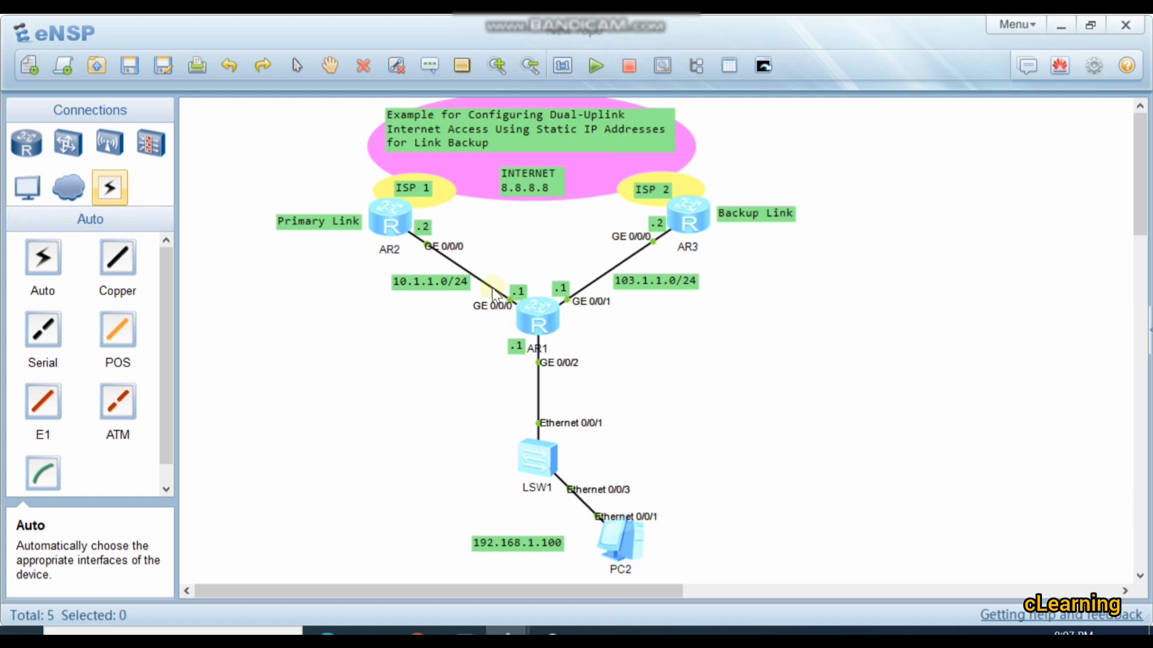
# Step: Open AR2's console, enter system view and go to the GigabitEthernet 0/0/0 configuration view
pyautogui.doubleClick(383, 210)
pyautogui.press('Return')
pyautogui.press('Return')
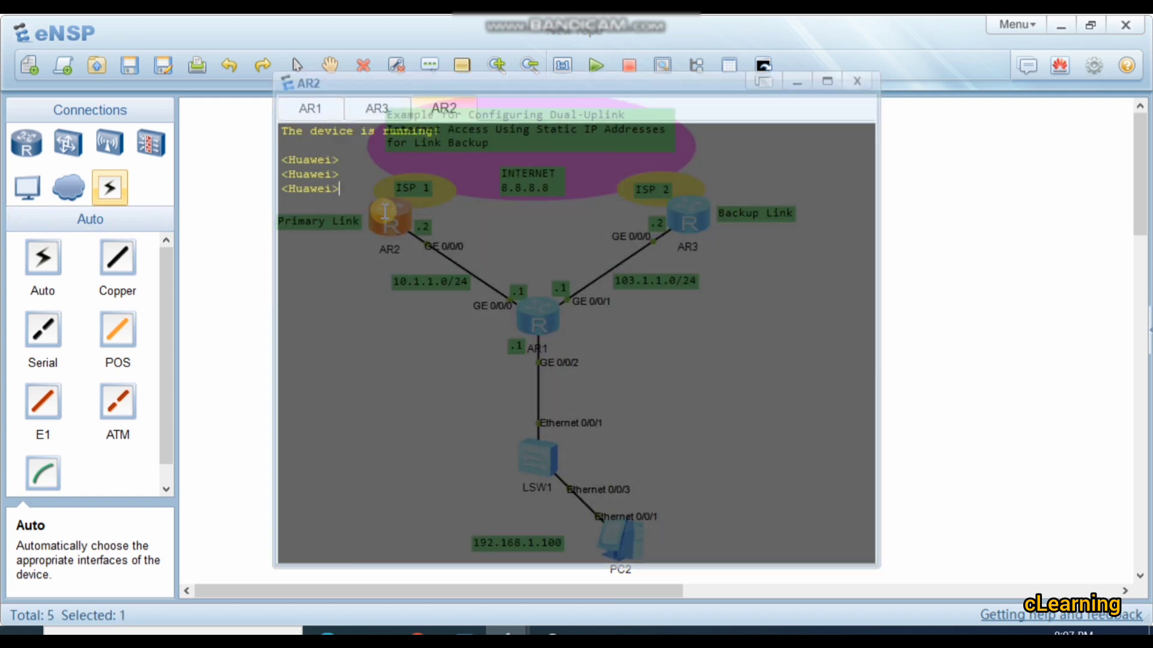
pyautogui.write('sys')
pyautogui.press('Return')
pyautogui.press('Return')
pyautogui.write('int')
pyautogui.press('Tab')
pyautogui.write('g')
pyautogui.press('Tab')
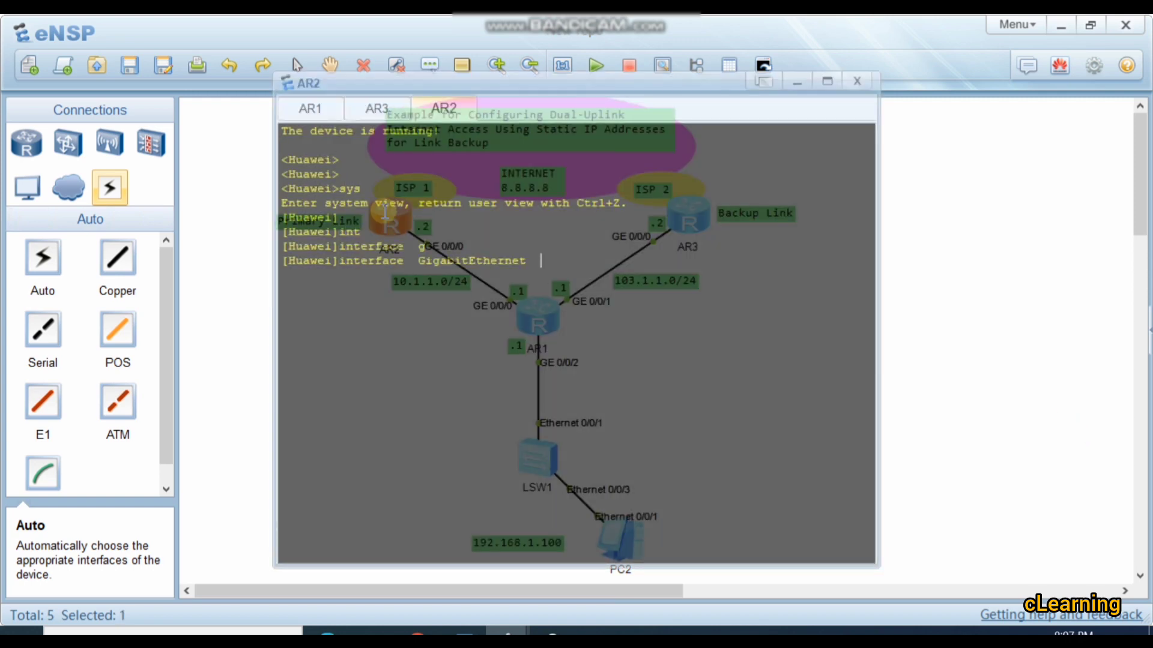
pyautogui.write('0/0/0')
pyautogui.press('Return')
# Step: Assign IP address 10.1.1.2 24 to AR2's GigabitEthernet 0/0/0 and return to system view
pyautogui.write('ip ad')
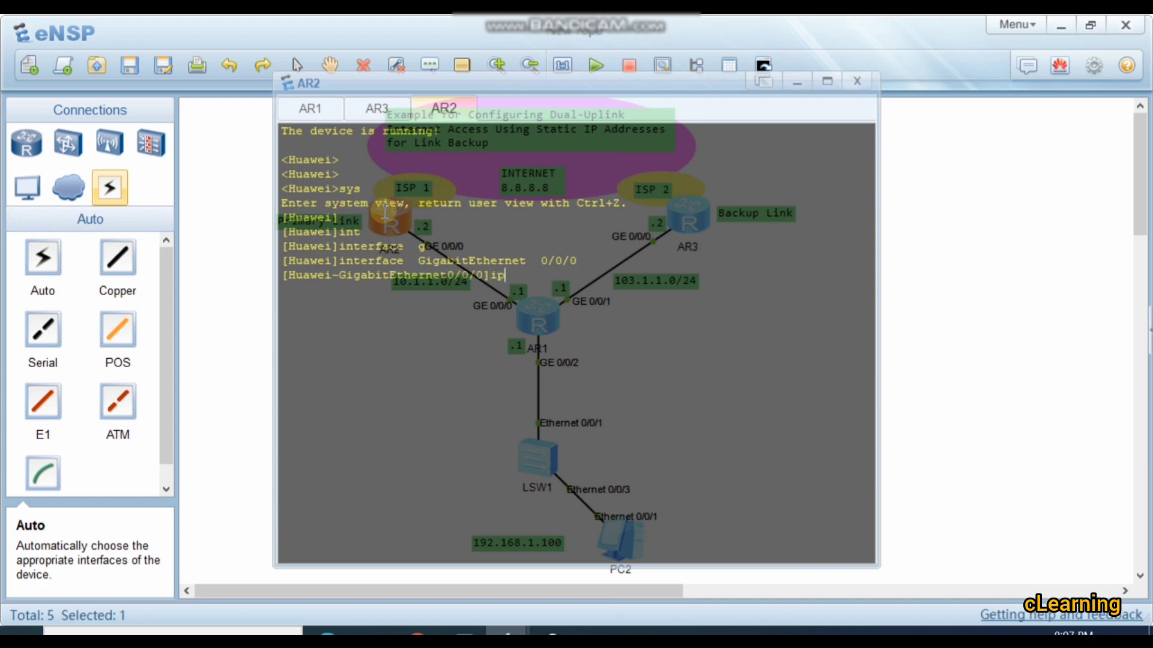
pyautogui.press('Tab')
pyautogui.write('1')
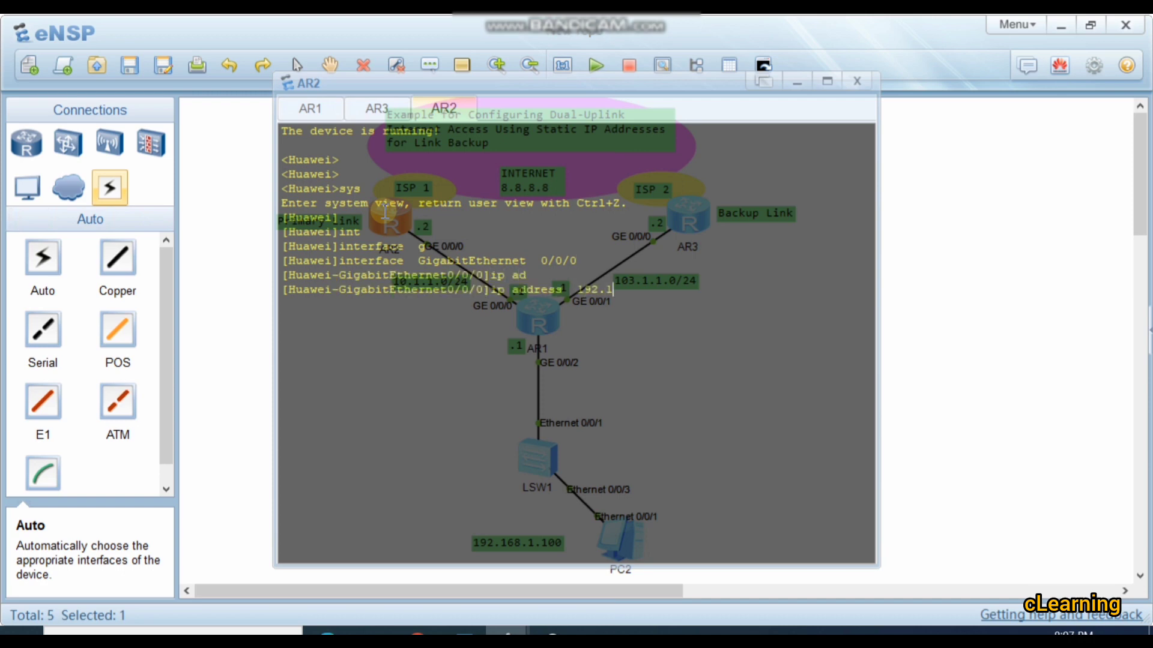
pyautogui.press('BackSpace')
pyautogui.press('BackSpace')
pyautogui.press('BackSpace')
pyautogui.write('0.1.1.2 24')
pyautogui.press('Return')
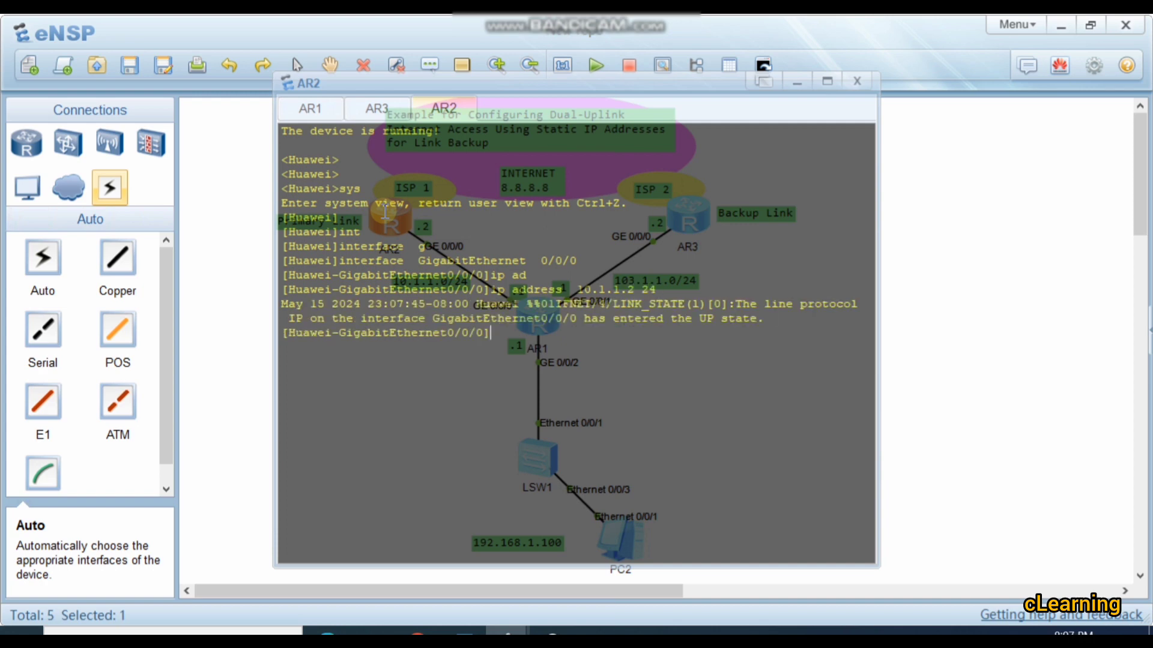
pyautogui.press('Return')
pyautogui.write('q')
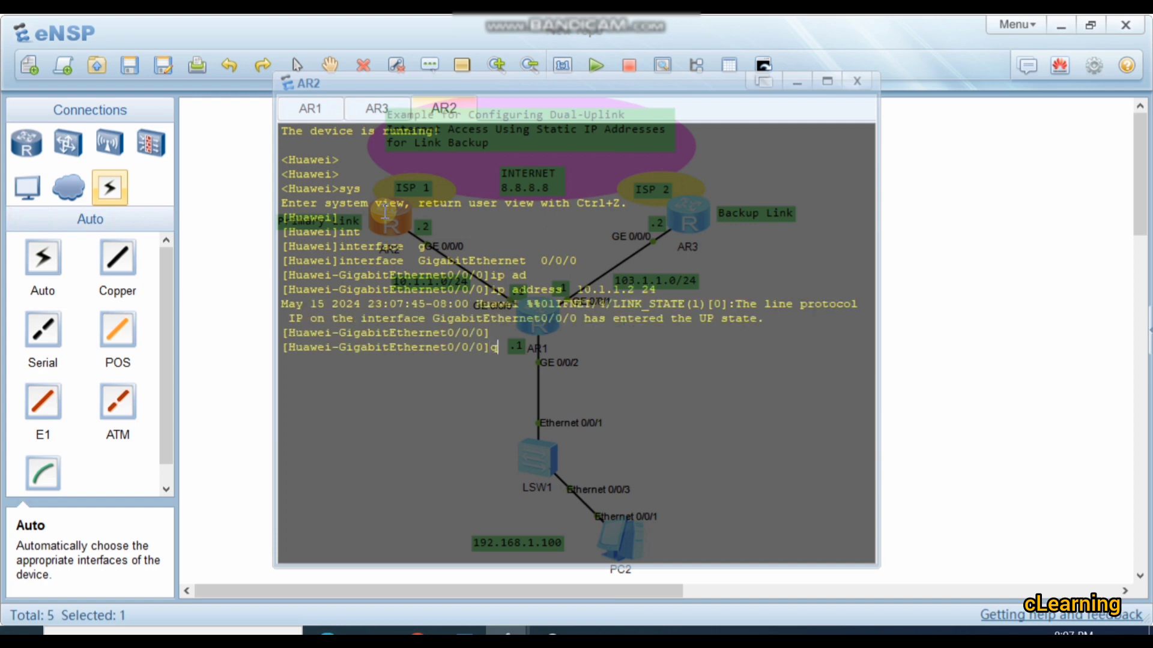
pyautogui.press('Return')
pyautogui.write('int')
pyautogui.press('Tab')
pyautogui.write('g')
pyautogui.press('Tab')
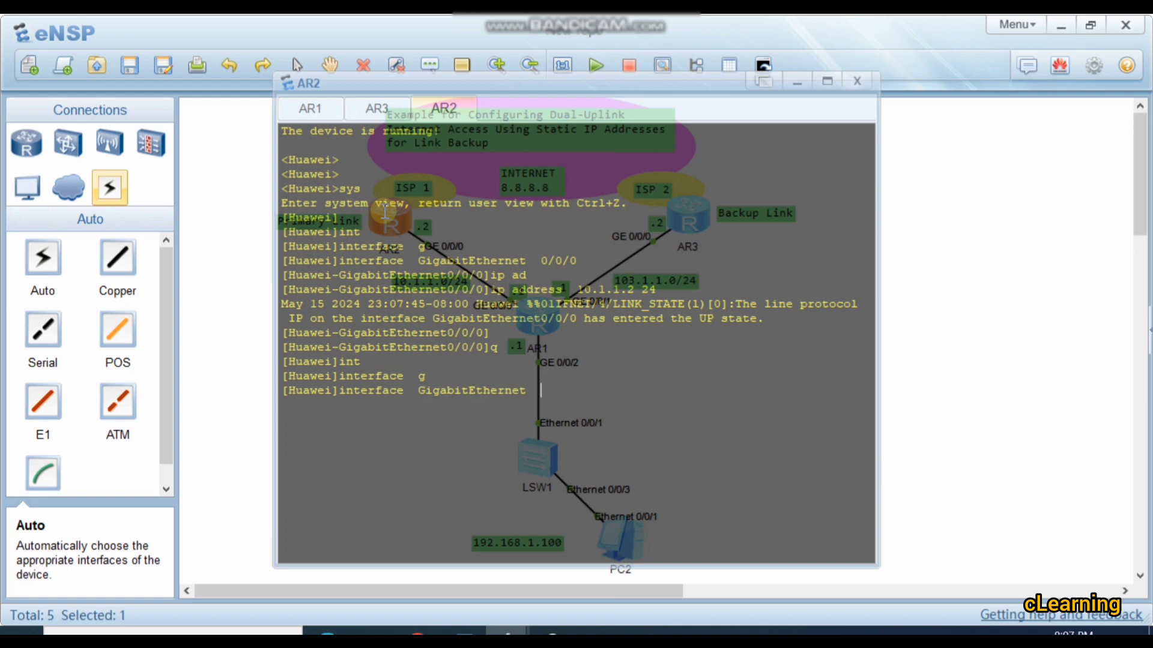
pyautogui.press('Return')
# Step: Create the LoopBack 0 interface on AR2 and enter its configuration view
pyautogui.write('int')
pyautogui.press('Tab')
pyautogui.write('lo')
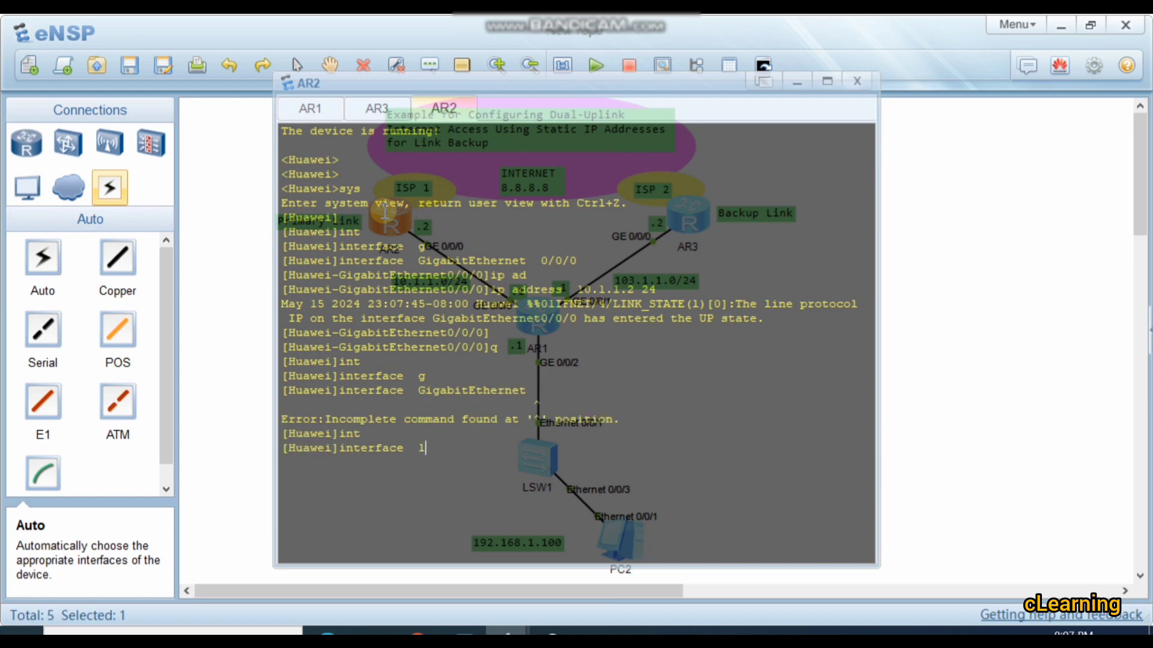
pyautogui.press('Tab')
pyautogui.write('0')
pyautogui.press('Return')
# Step: Assign IP address 8.8.8.8 24 to AR2's LoopBack 0 and return to system view
pyautogui.write('ip ad')
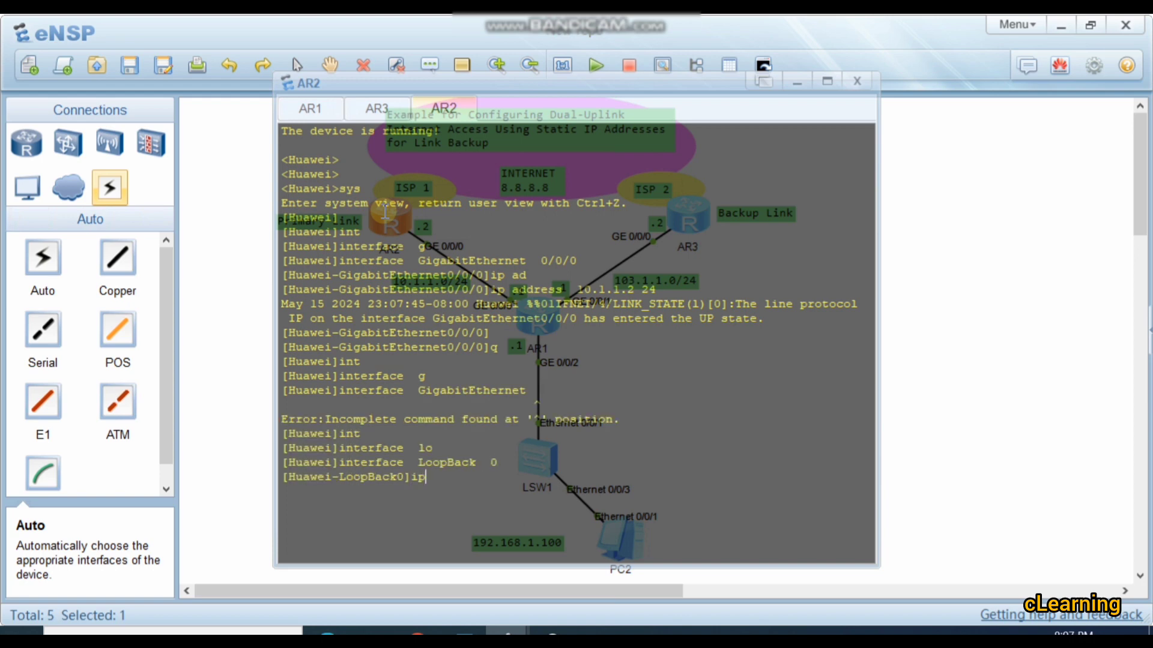
pyautogui.press('Tab')
pyautogui.write('8.8.8.8')
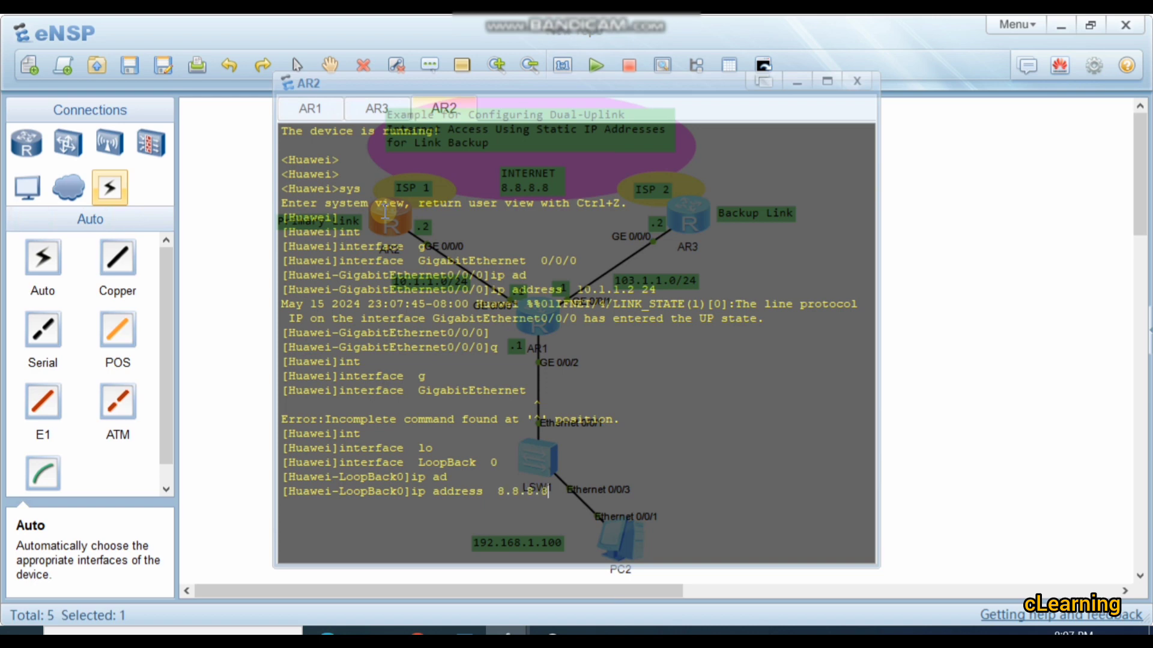
pyautogui.write(' 24')
pyautogui.press('Return')
pyautogui.press('Return')
pyautogui.press('Return')
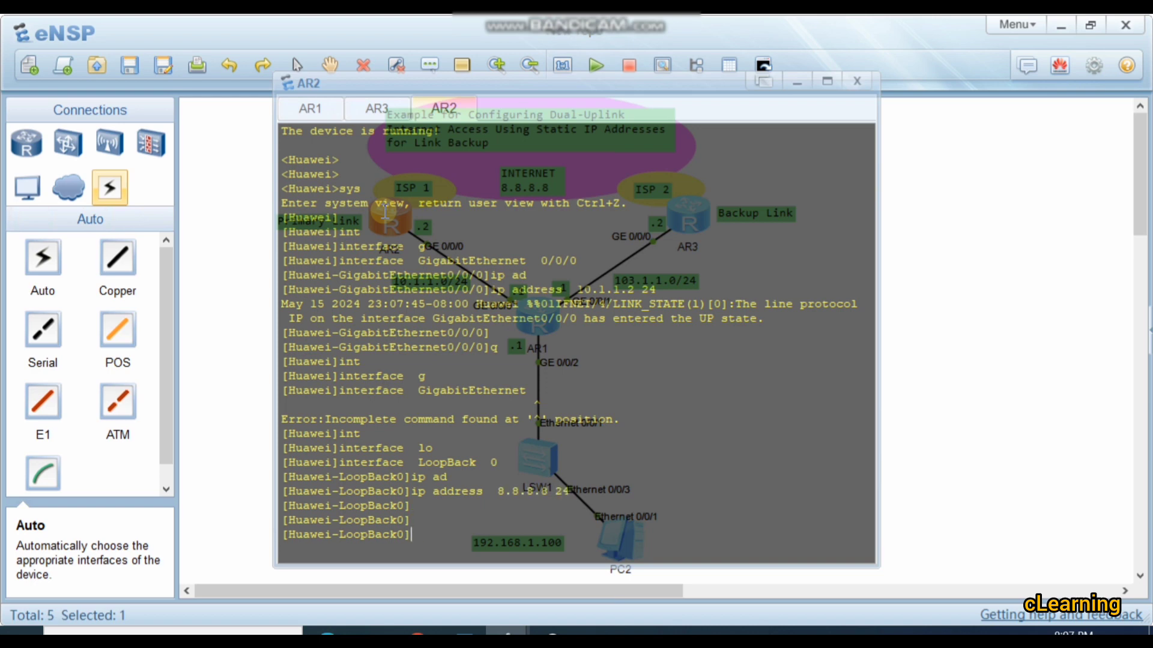
pyautogui.write('q')
pyautogui.press('Return')
# Step: Try to add a static route to 192.1768.1.0 24 on AR2 with next hop 10.1.1.1
pyautogui.write('ip rou')
pyautogui.press('Tab')
pyautogui.press('Tab')
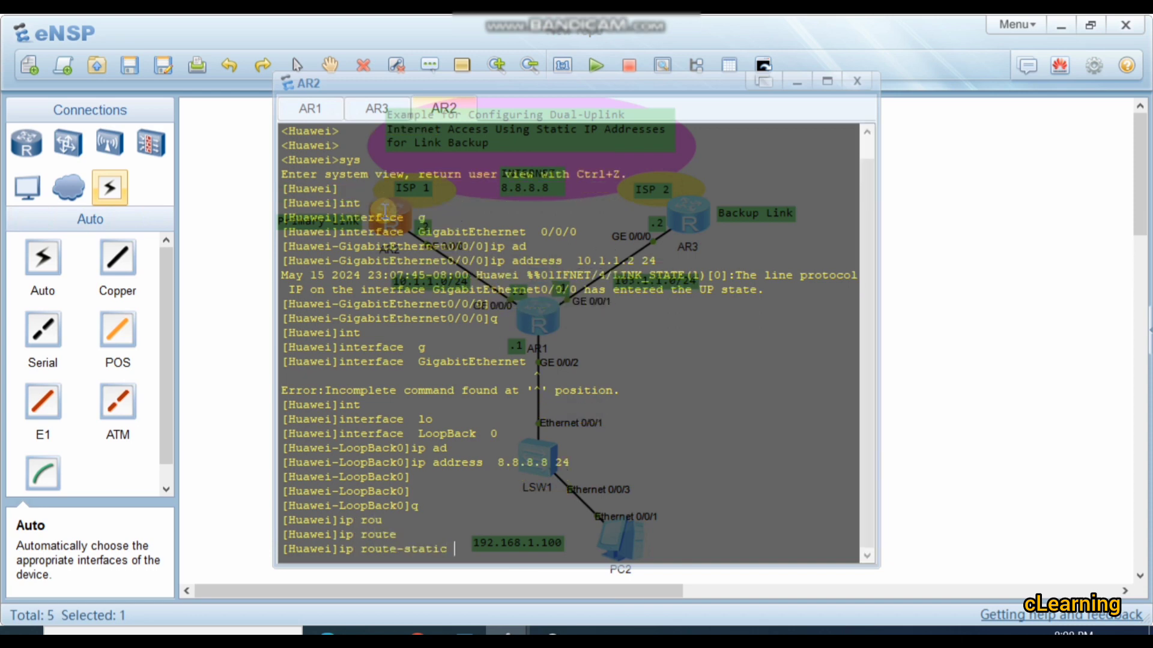
pyautogui.write('192.1768.1.0 24 1')
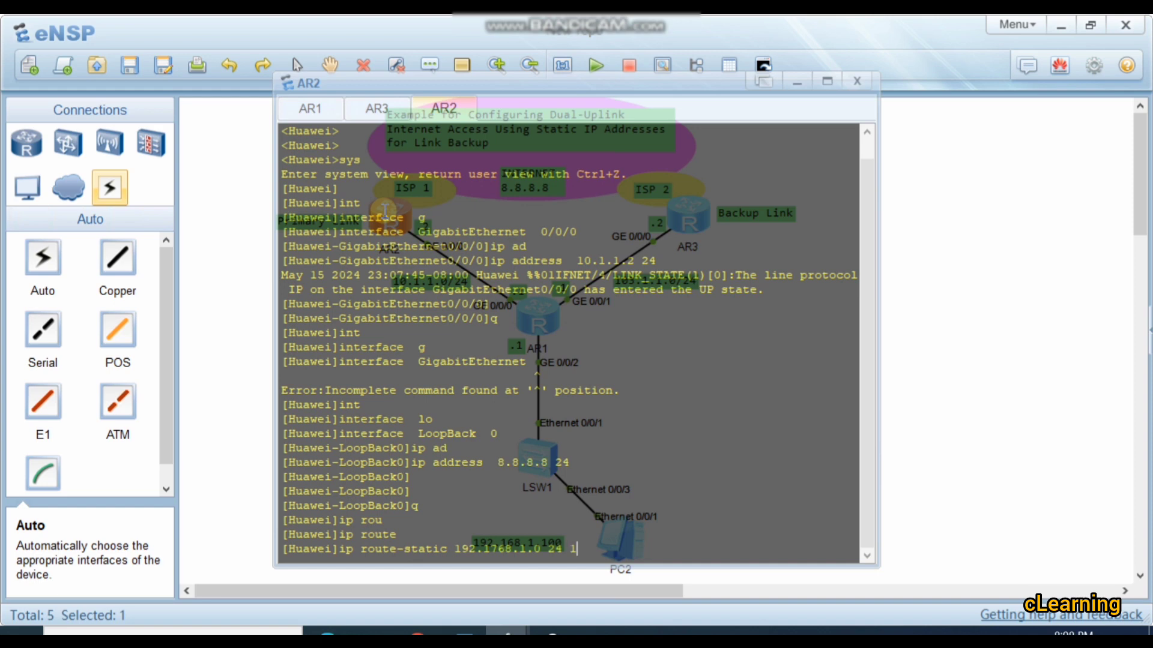
pyautogui.write('0.1.1.1')
pyautogui.press('Return')
pyautogui.press('Return')
pyautogui.press('Return')
pyautogui.press('Return')
# Step: Add a static route to 192.168.1.0 24 on AR2 with next hop 10.1.1.1 and leave system view
pyautogui.press('Up')
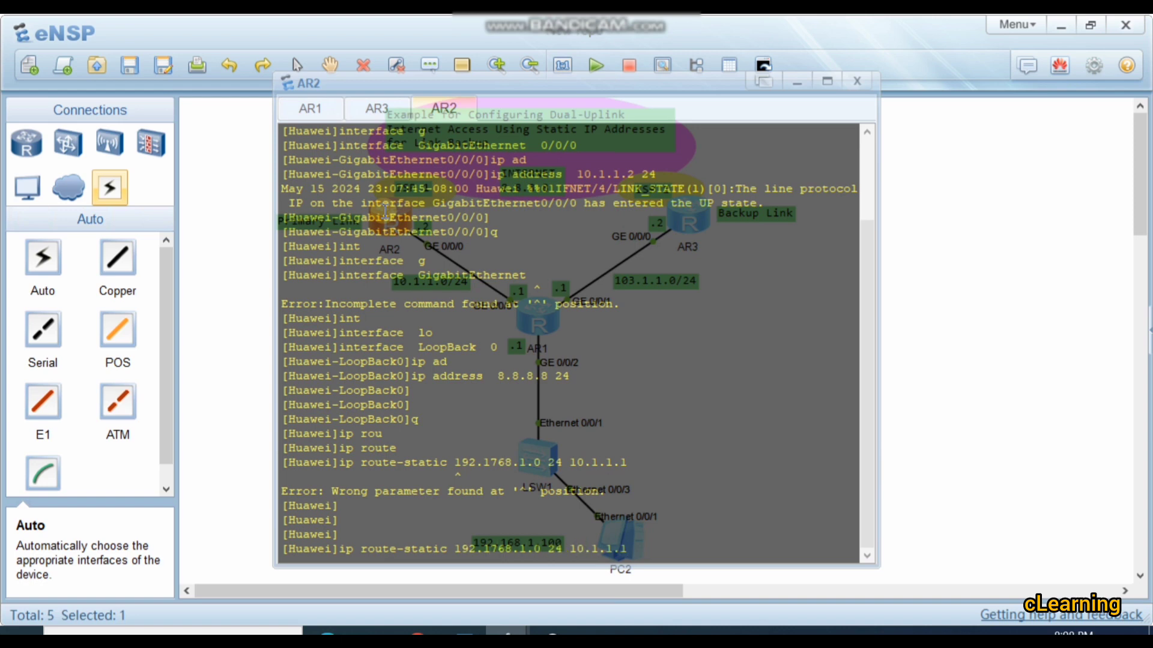
pyautogui.press('BackSpace')
pyautogui.press('Return')
pyautogui.press('Return')
pyautogui.press('Return')
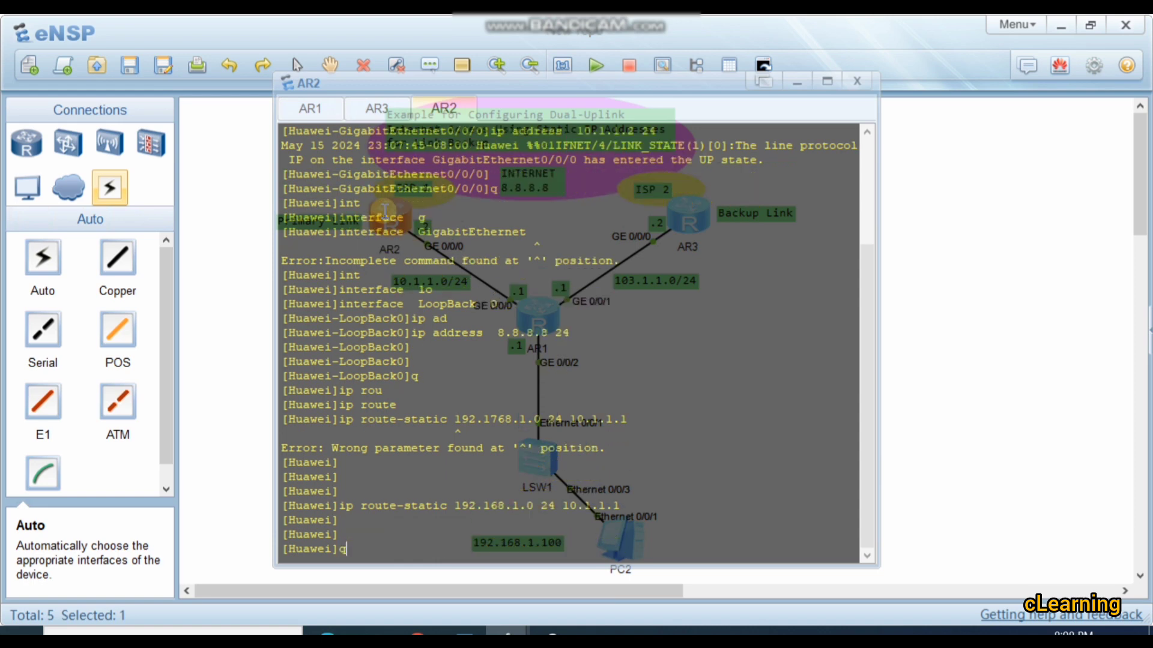
pyautogui.write('q')
pyautogui.press('Return')
pyautogui.click(948, 282)
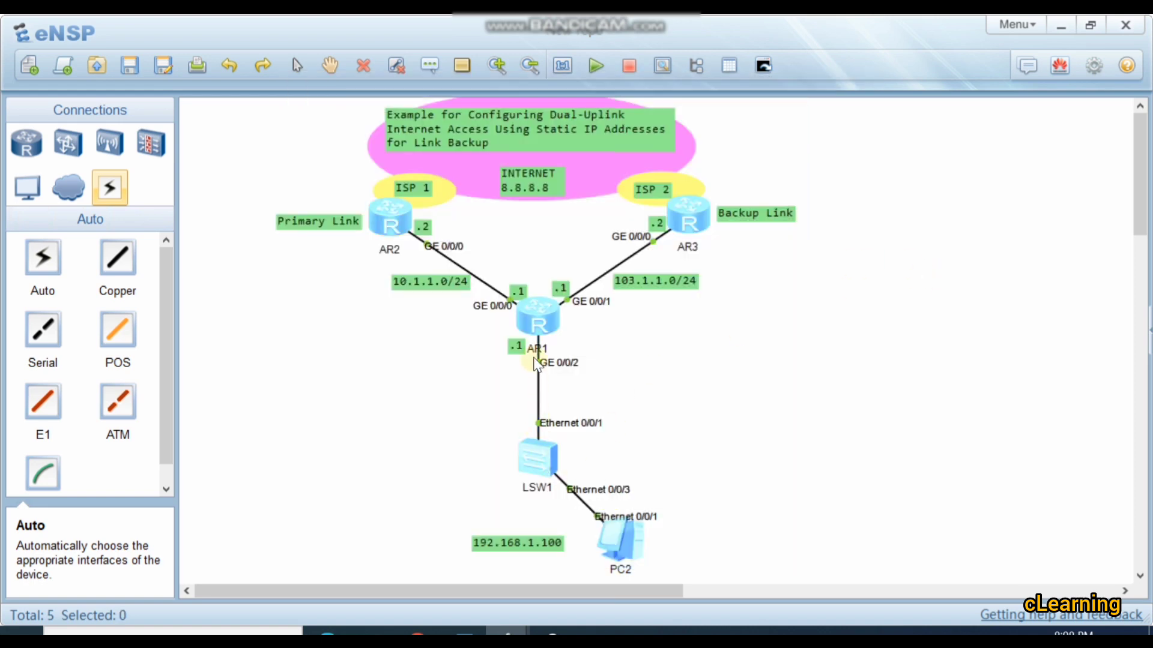
# Step: Open PC2's settings and set its static IPv4 address to 192.168.1.100 with subnet mask 255.255.255.0
pyautogui.doubleClick(619, 535)
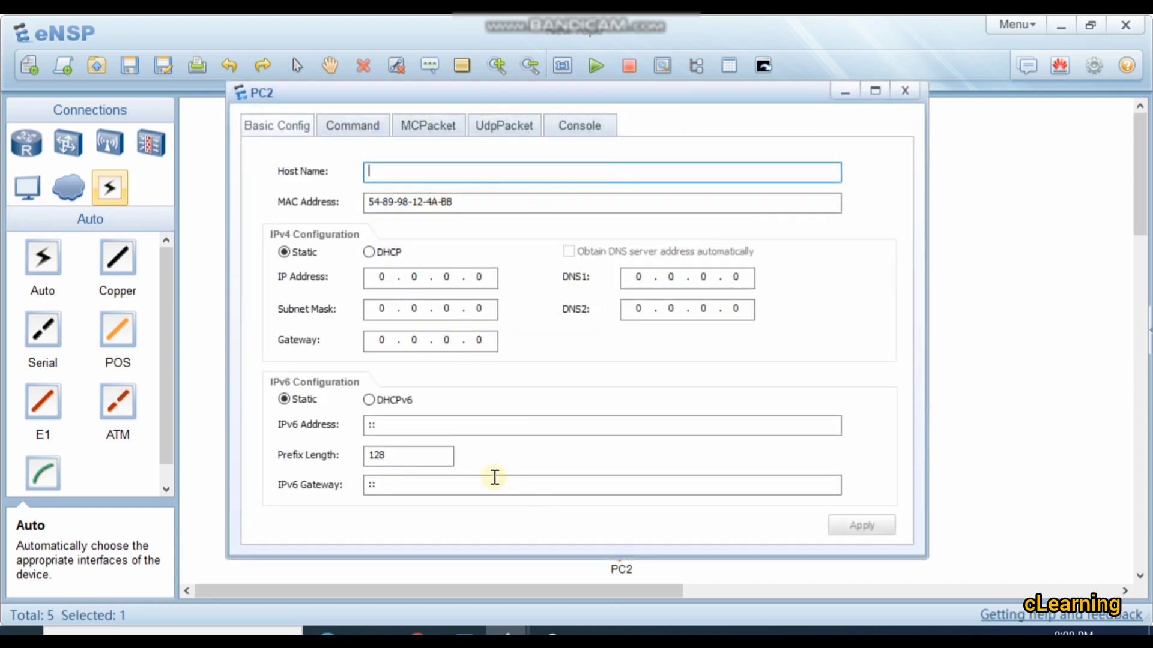
pyautogui.click(386, 277)
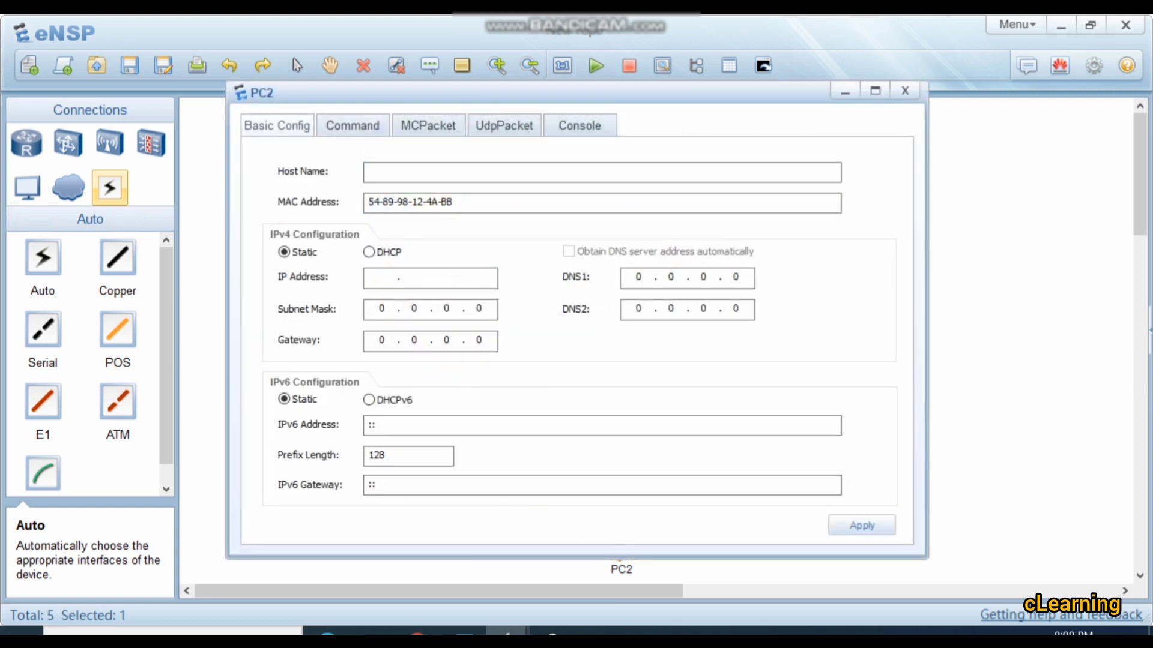
pyautogui.write('192 . 168 . 1 . 100')
pyautogui.press('Tab')
pyautogui.write('255.255.255')
pyautogui.press('Tab')
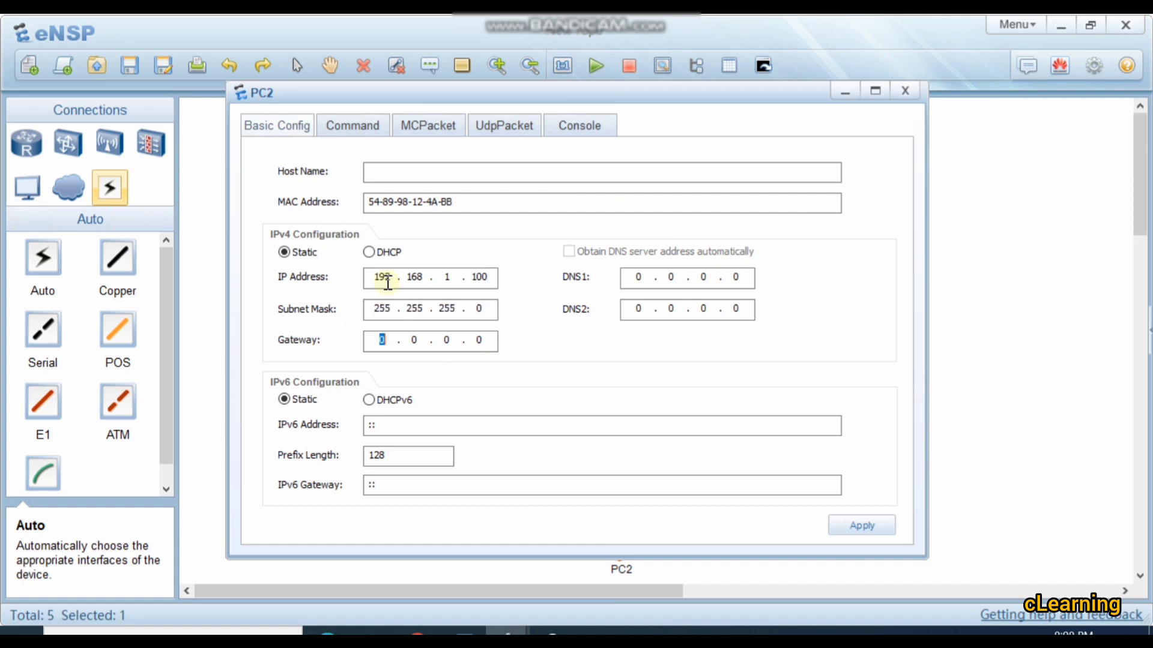
# Step: Set PC2's gateway to 192.168.1.1 and apply the configuration
pyautogui.write('21')
pyautogui.press('BackSpace')
pyautogui.press('BackSpace')
pyautogui.write('182')
pyautogui.press('BackSpace')
pyautogui.press('BackSpace')
pyautogui.press('BackSpace')
pyautogui.write('92.168.1.1')
pyautogui.click(878, 529)
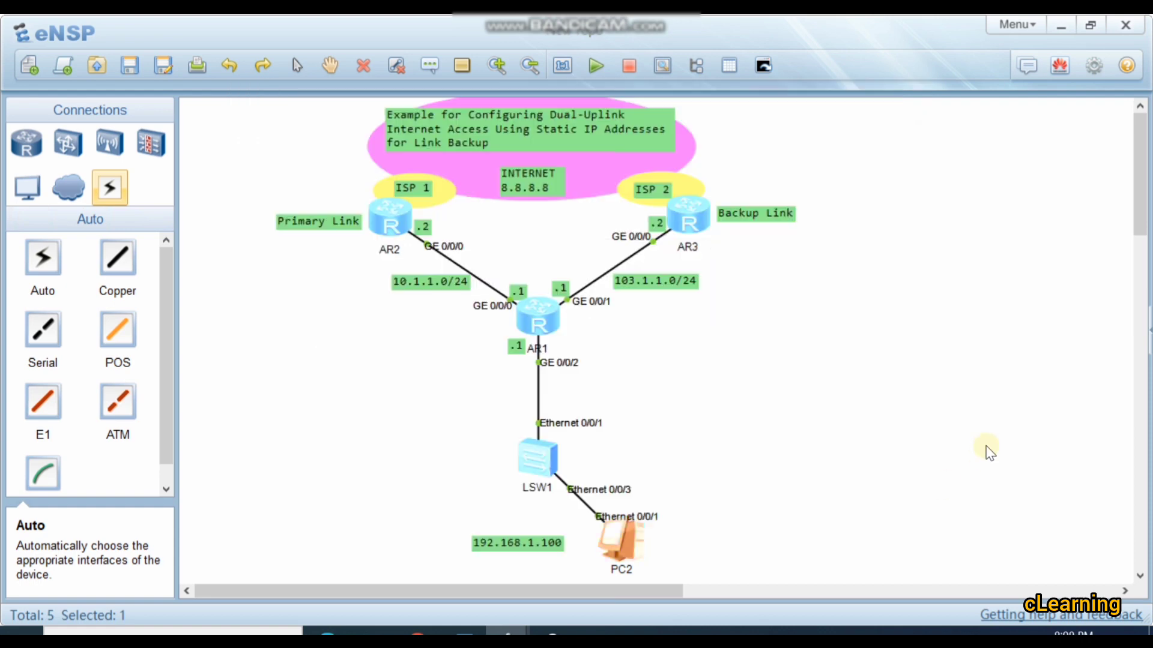
# Step: Open AR1's console and create advanced ACL 3001
pyautogui.doubleClick(530, 308)
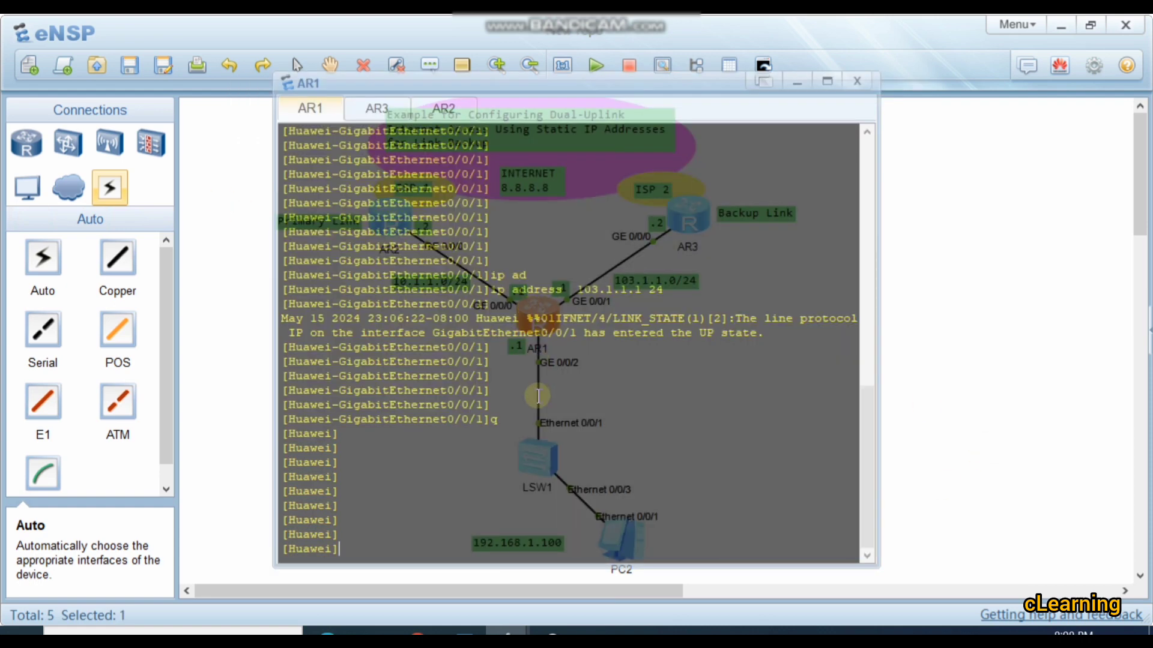
pyautogui.write('ac')
pyautogui.press('Tab')
pyautogui.press('Tab')
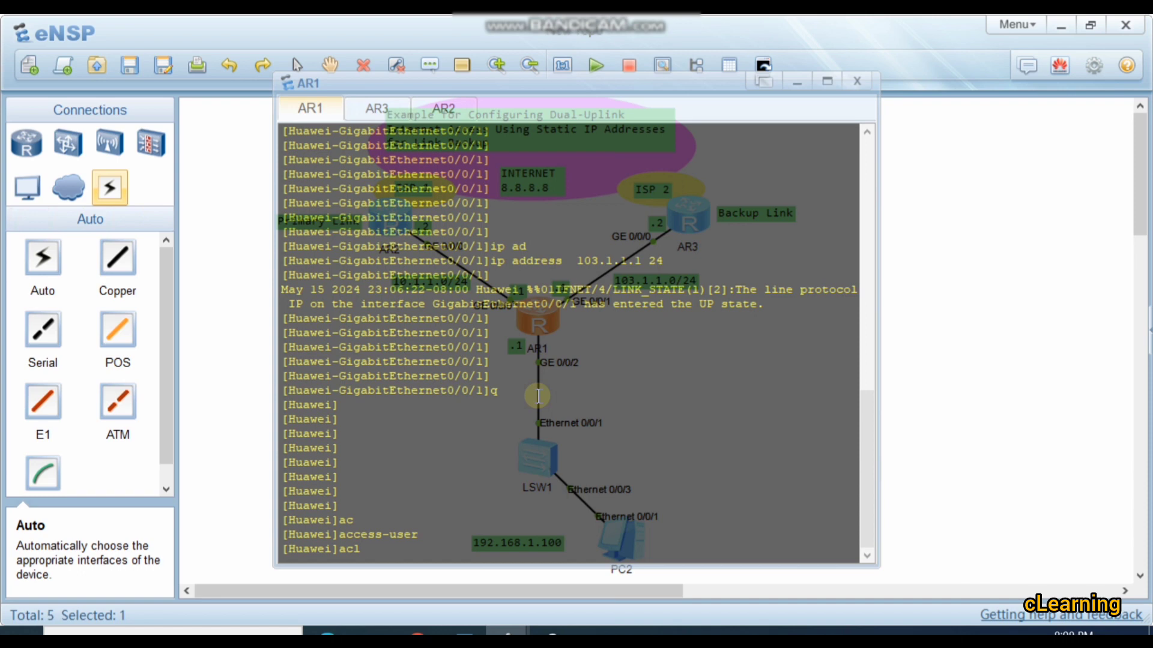
pyautogui.write('3001')
pyautogui.press('Return')
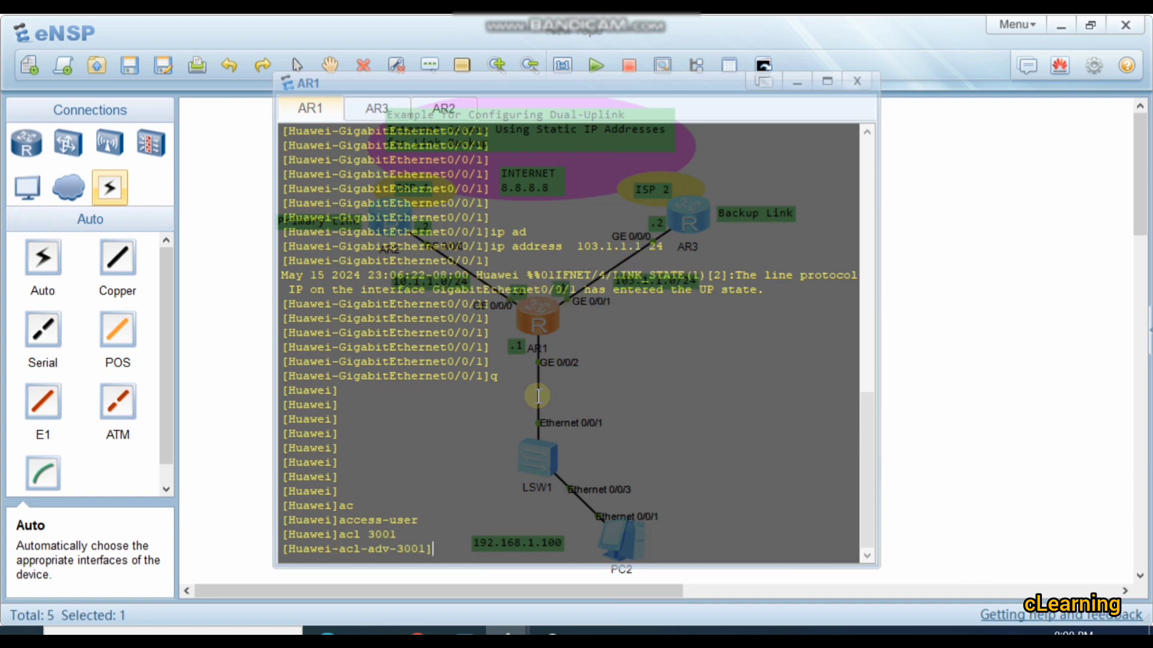
# Step: Add a rule to AR1's ACL 3001 permitting IP traffic from source 192.168.1.0 with wildcard 0.0.0.255
pyautogui.write('ru')
pyautogui.press('Tab')
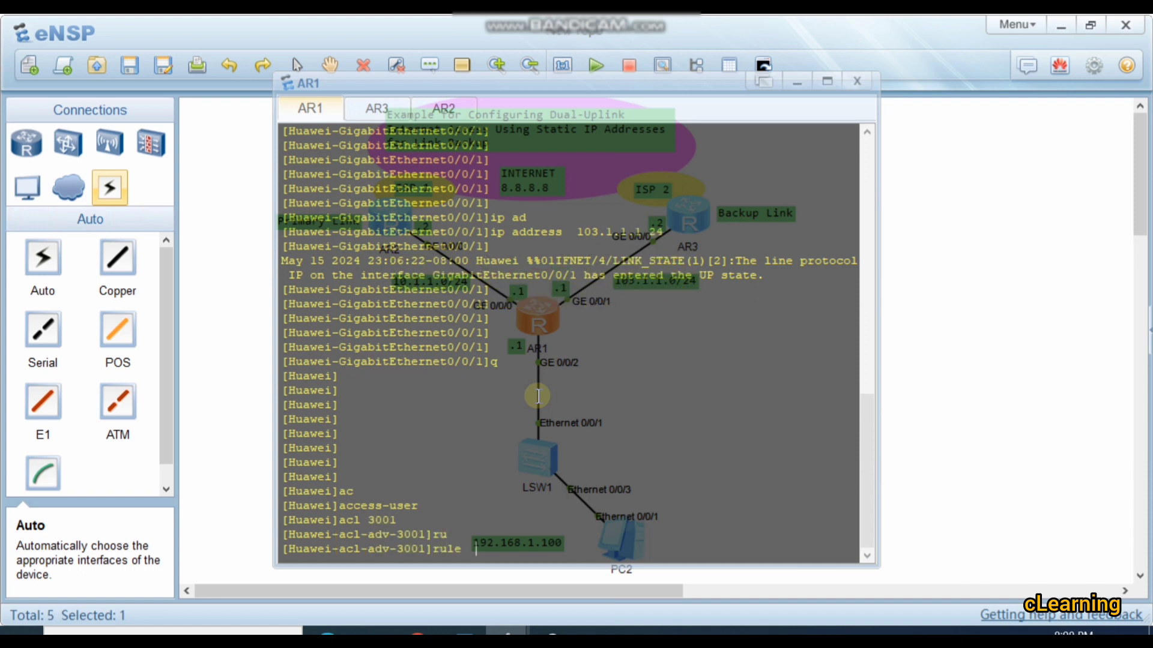
pyautogui.write('p')
pyautogui.press('Tab')
pyautogui.write('ip rou')
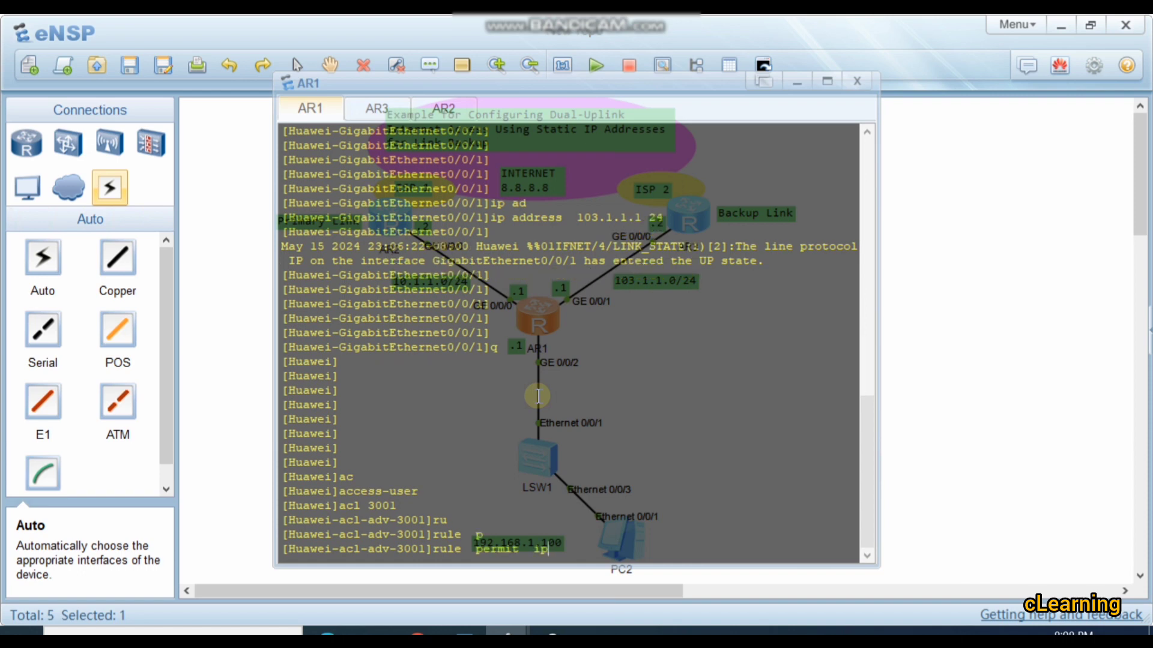
pyautogui.press('Tab')
pyautogui.press('Tab')
pyautogui.press('BackSpace')
pyautogui.press('BackSpace')
pyautogui.press('BackSpace')
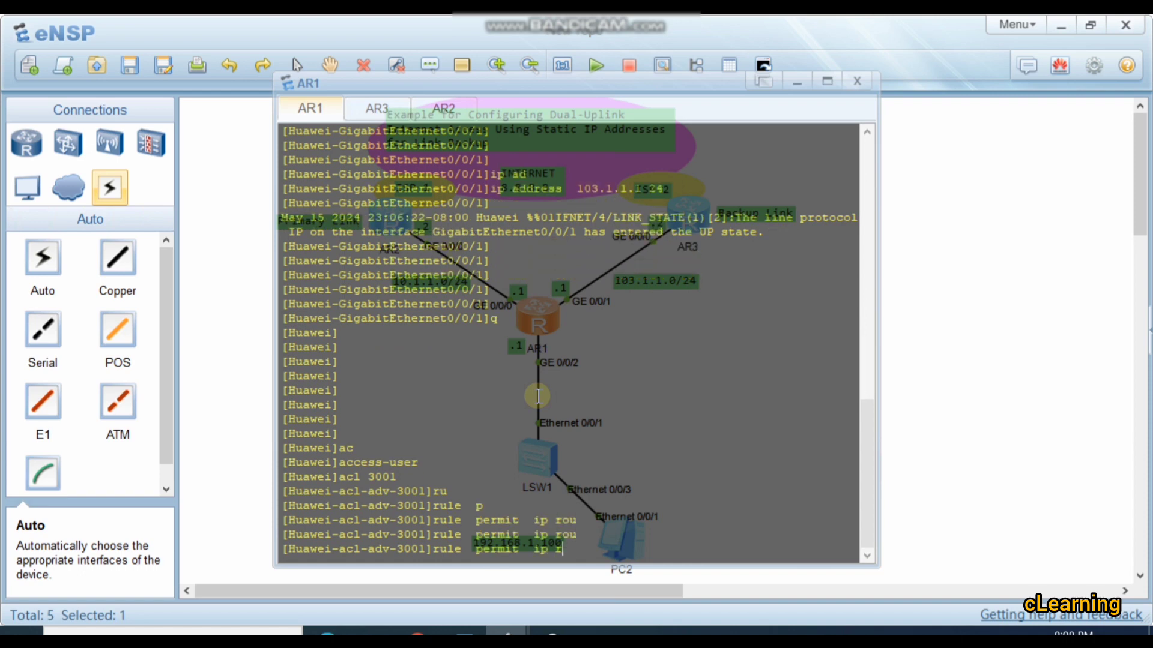
pyautogui.write('s')
pyautogui.press('Tab')
pyautogui.write('192')
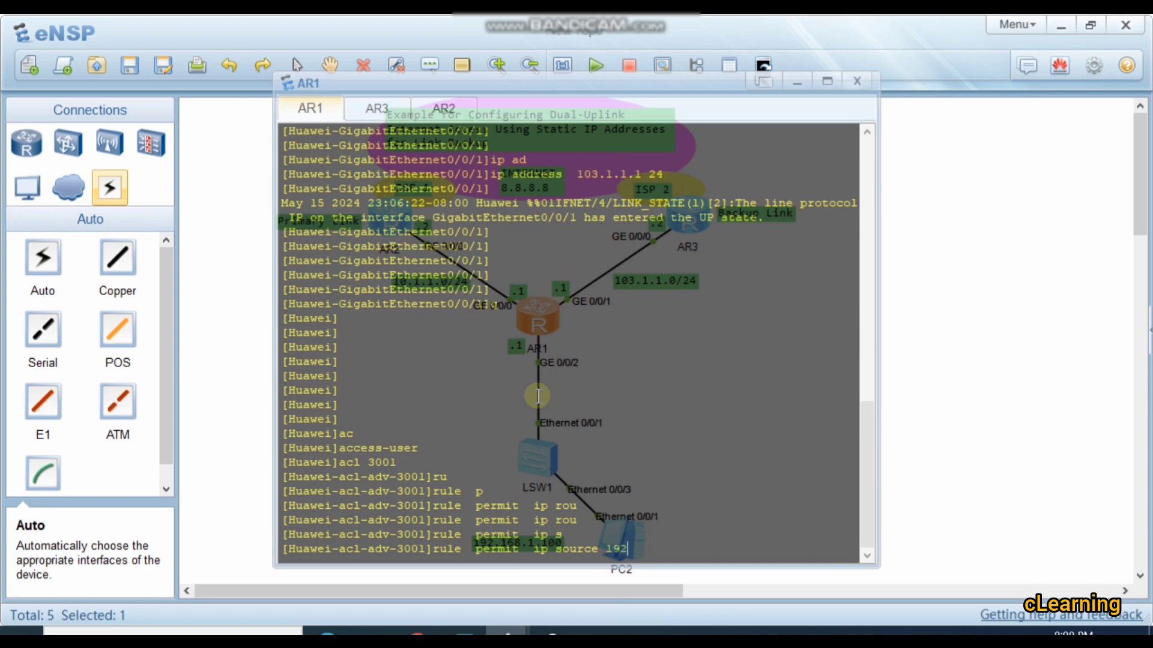
pyautogui.write('.168.1.0 0.0.0.255')
pyautogui.press('Return')
pyautogui.press('Return')
pyautogui.press('Return')
pyautogui.press('Return')
pyautogui.press('Return')
# Step: Leave the ACL 3001 view and return to AR1's system view
pyautogui.write('q')
pyautogui.press('Return')
pyautogui.press('Return')
pyautogui.press('Return')
pyautogui.press('Return')
pyautogui.press('Return')
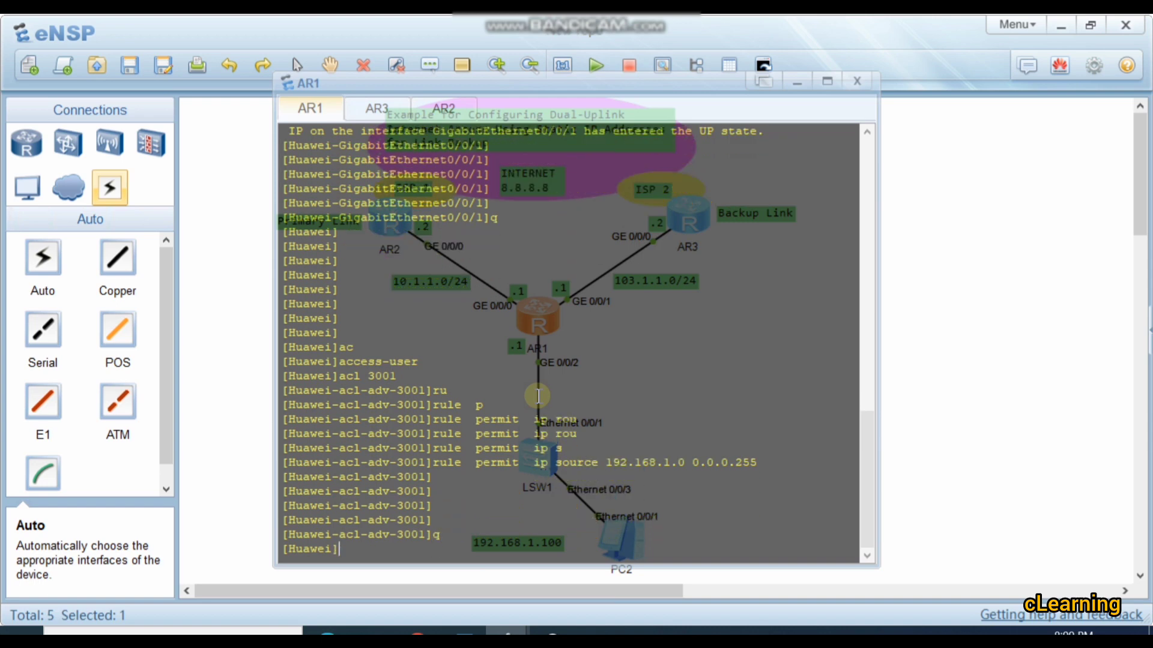
# Step: Enter the GigabitEthernet 0/0/1 interface view on AR1
pyautogui.write('int')
pyautogui.press('Tab')
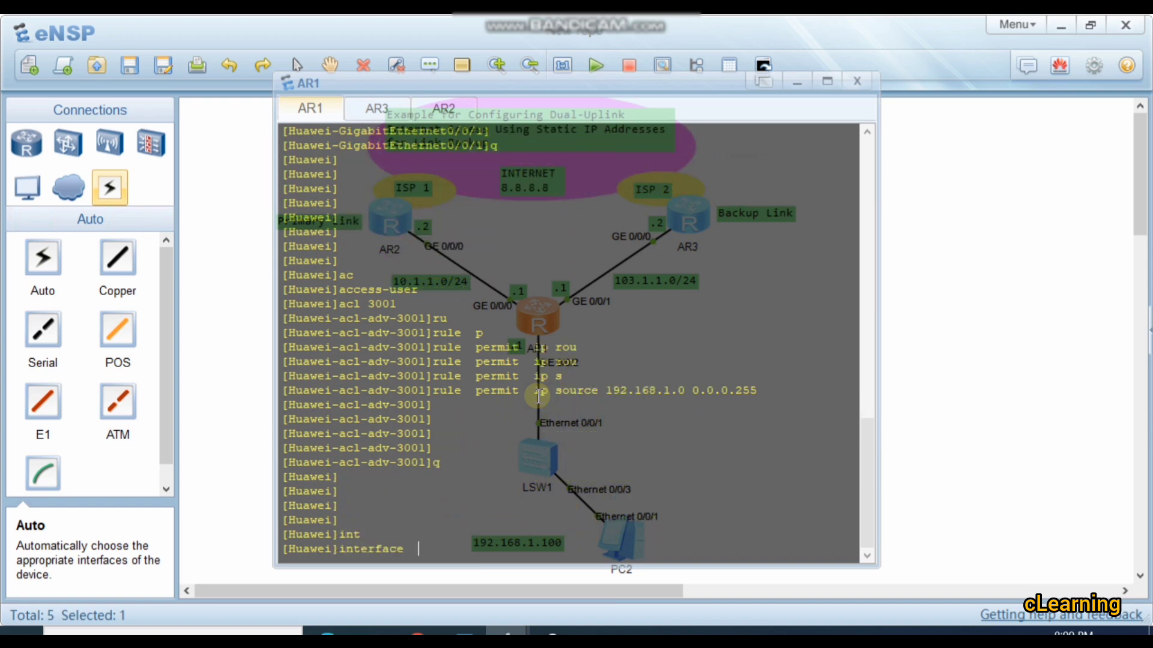
pyautogui.write('g')
pyautogui.press('Tab')
pyautogui.write('0/0/')
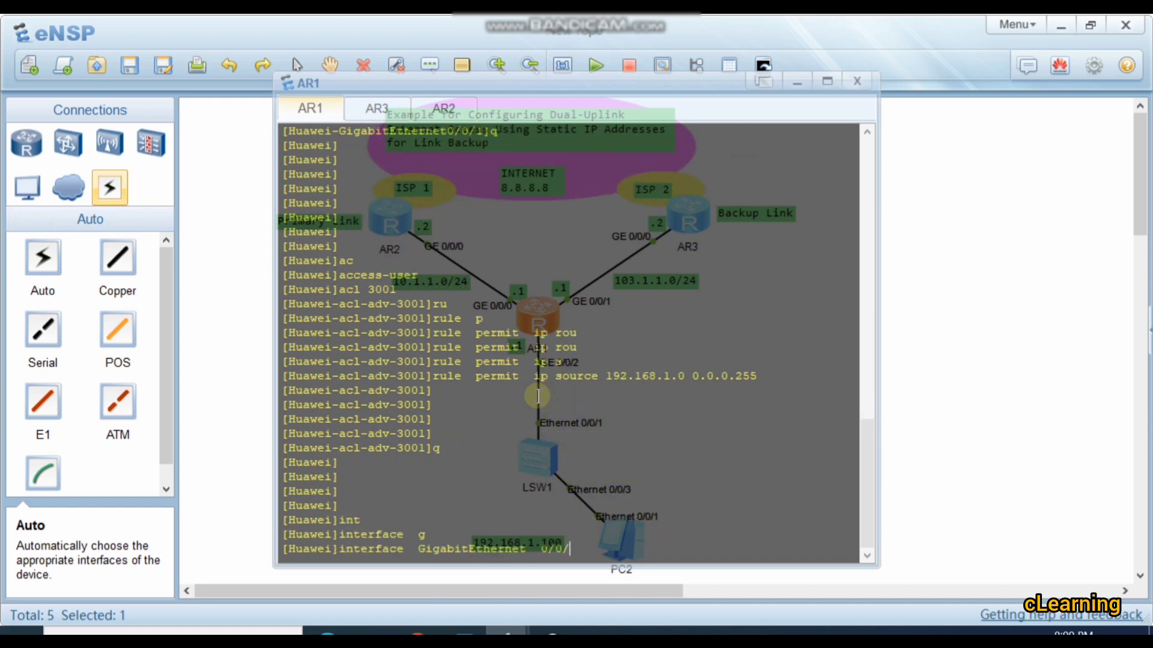
pyautogui.write('1')
pyautogui.press('Return')
pyautogui.press('Return')
pyautogui.press('Return')
pyautogui.press('Return')
pyautogui.press('Return')
pyautogui.press('Return')
pyautogui.press('Return')
pyautogui.press('Return')
pyautogui.press('Return')
pyautogui.press('Return')
pyautogui.press('Return')
pyautogui.press('Return')
pyautogui.press('Return')
pyautogui.press('Return')
pyautogui.press('Return')
pyautogui.press('Return')
pyautogui.press('Return')
pyautogui.press('Return')
pyautogui.press('Return')
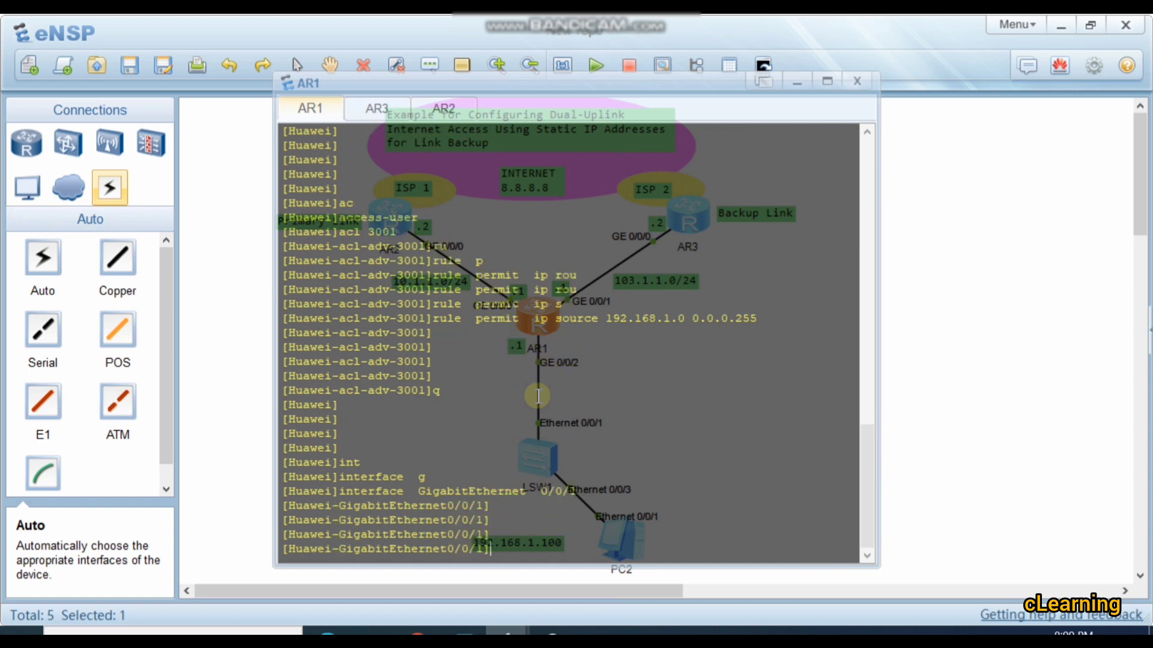
# Step: Apply outbound NAT with ACL 3001 to GigabitEthernet0/0/1 and return to the system view
pyautogui.write('na')
pyautogui.press('Tab')
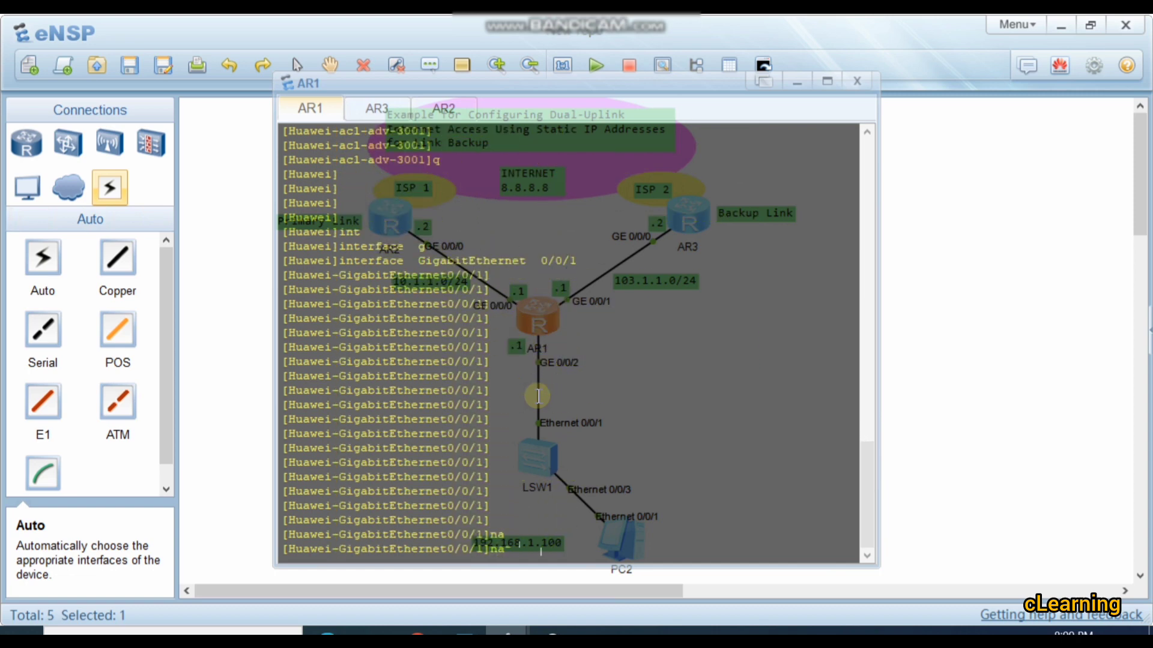
pyautogui.write('ou')
pyautogui.press('Tab')
pyautogui.write('ac')
pyautogui.press('Tab')
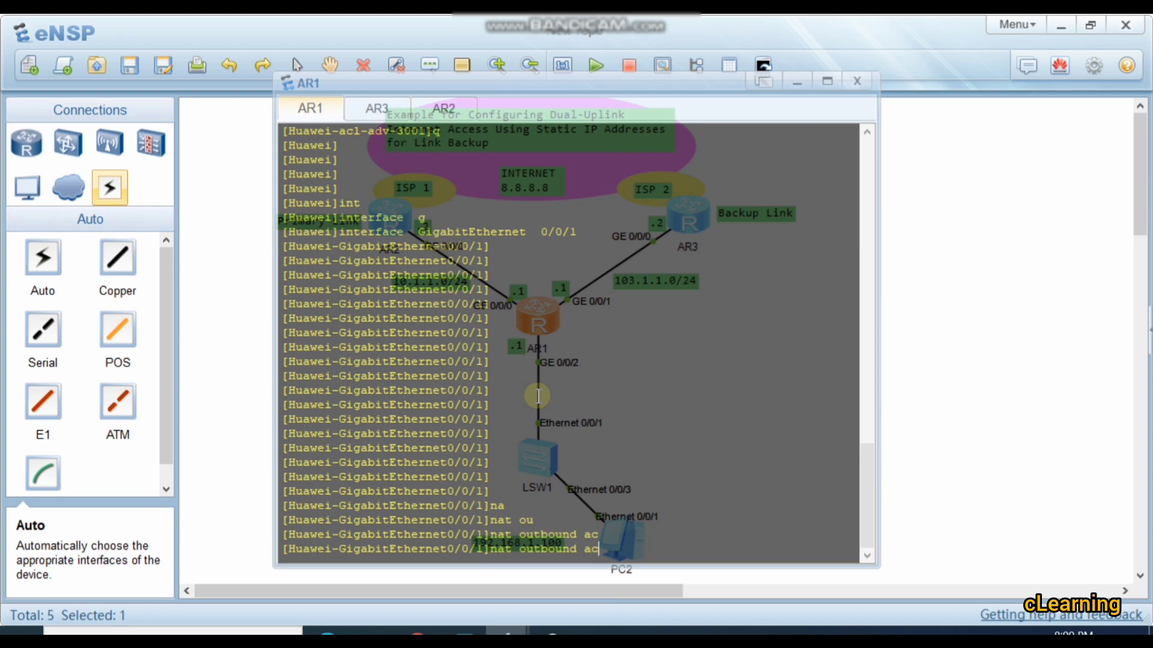
pyautogui.press('BackSpace')
pyautogui.press('BackSpace')
pyautogui.write('3001')
pyautogui.press('Return')
pyautogui.press('Return')
pyautogui.press('Return')
pyautogui.press('Return')
pyautogui.press('Return')
pyautogui.write('q')
pyautogui.press('Return')
# Step: Enter the GigabitEthernet 0/0/0 interface view on AR1
pyautogui.press('Up')
pyautogui.press('Up')
pyautogui.press('Up')
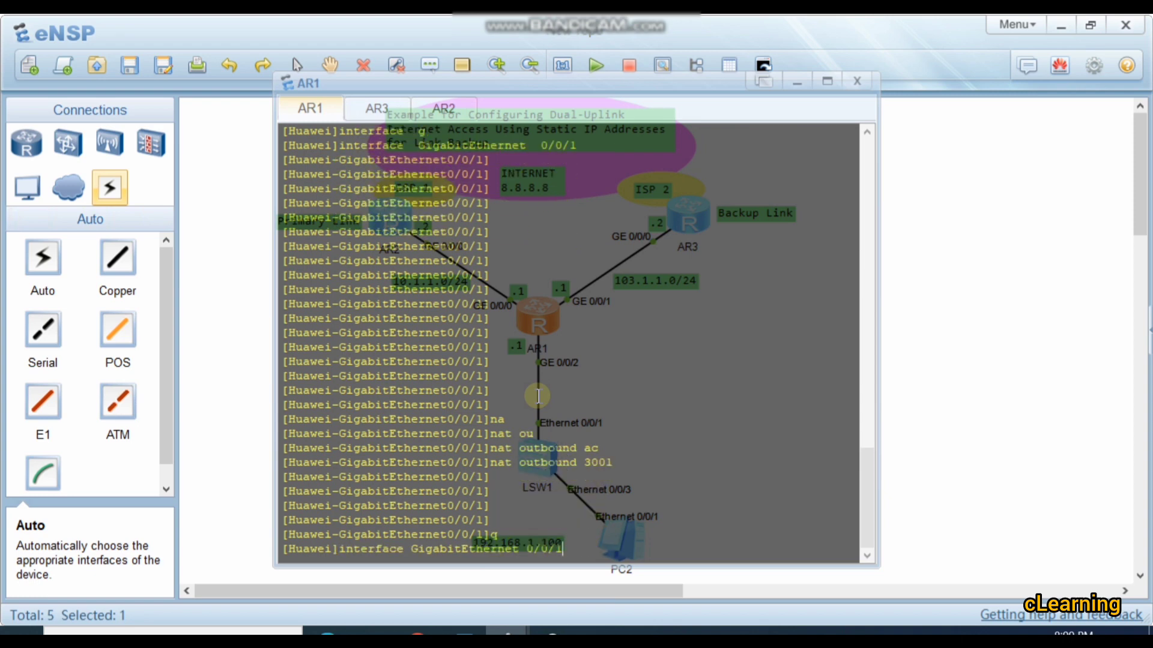
pyautogui.press('BackSpace')
pyautogui.write('0')
pyautogui.press('Return')
pyautogui.press('Return')
pyautogui.press('Return')
pyautogui.press('Return')
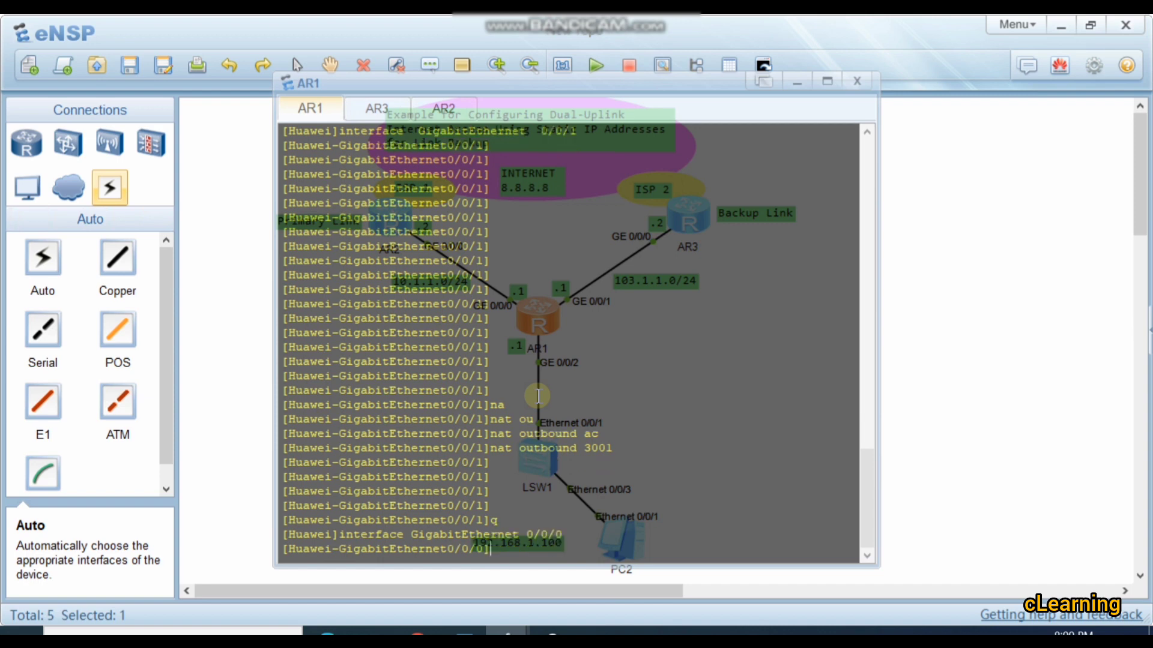
pyautogui.press('Return')
pyautogui.press('Return')
pyautogui.press('Return')
pyautogui.press('Return')
pyautogui.press('Return')
pyautogui.press('Return')
pyautogui.press('Return')
pyautogui.press('Return')
pyautogui.press('Return')
pyautogui.press('Return')
pyautogui.press('Return')
pyautogui.press('Return')
# Step: Apply outbound NAT with ACL 3001 to GigabitEthernet0/0/0 and return to the system view
pyautogui.press('Up')
pyautogui.press('Up')
pyautogui.press('Up')
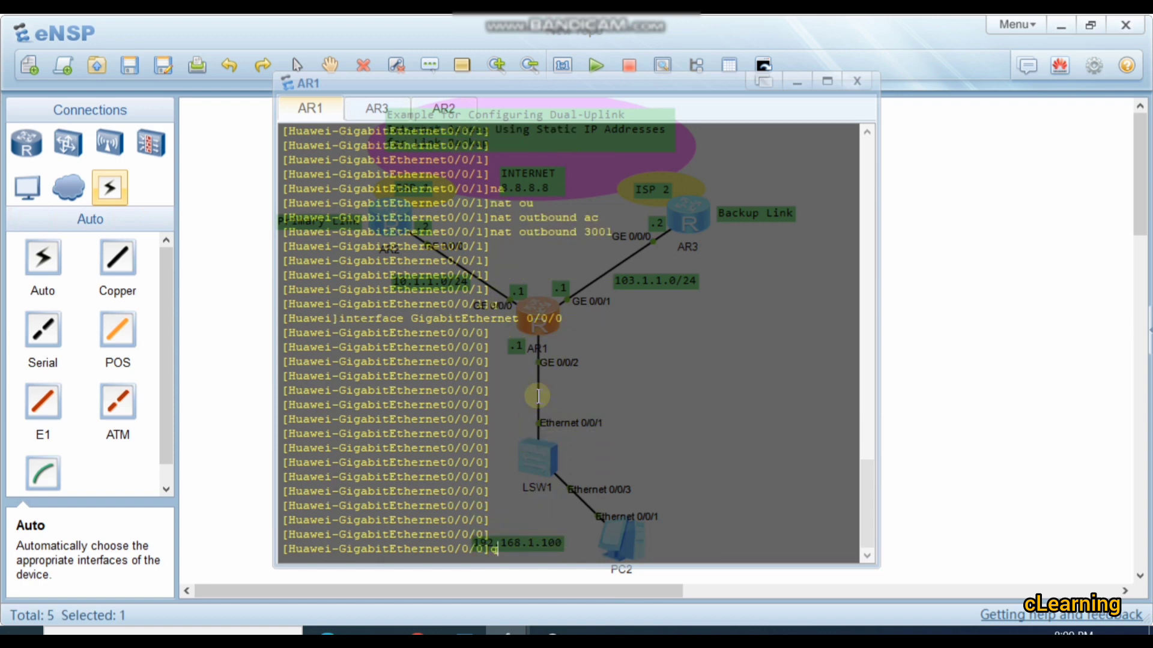
pyautogui.press('Return')
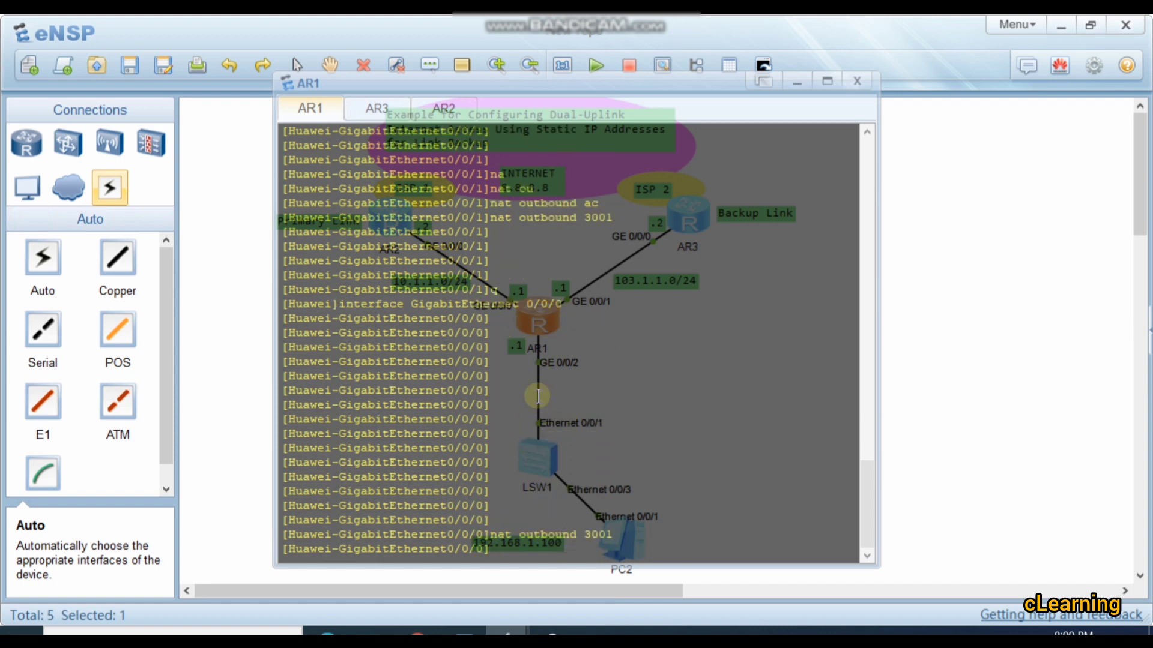
pyautogui.press('Return')
pyautogui.press('Return')
pyautogui.write('q')
pyautogui.press('Return')
pyautogui.press('Return')
pyautogui.press('Return')
pyautogui.press('Return')
pyautogui.press('Return')
pyautogui.press('Return')
pyautogui.press('Return')
pyautogui.press('Return')
pyautogui.press('Return')
pyautogui.press('Return')
pyautogui.press('Return')
pyautogui.press('Return')
pyautogui.press('Return')
pyautogui.press('Return')
pyautogui.press('Return')
pyautogui.press('Return')
pyautogui.press('Return')
pyautogui.press('Return')
pyautogui.press('Return')
pyautogui.press('Return')
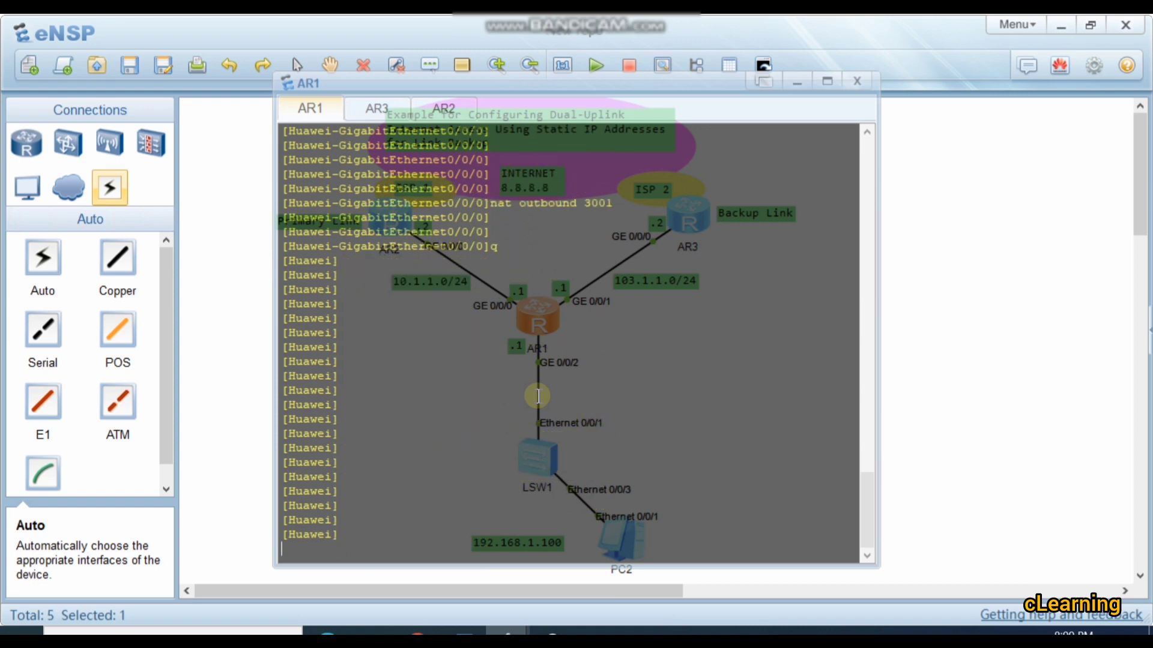
# Step: Add a text note reading "Default prefrence of static route is 60" beside AR1 in the topology and move it closer to the router
pyautogui.click(901, 313)
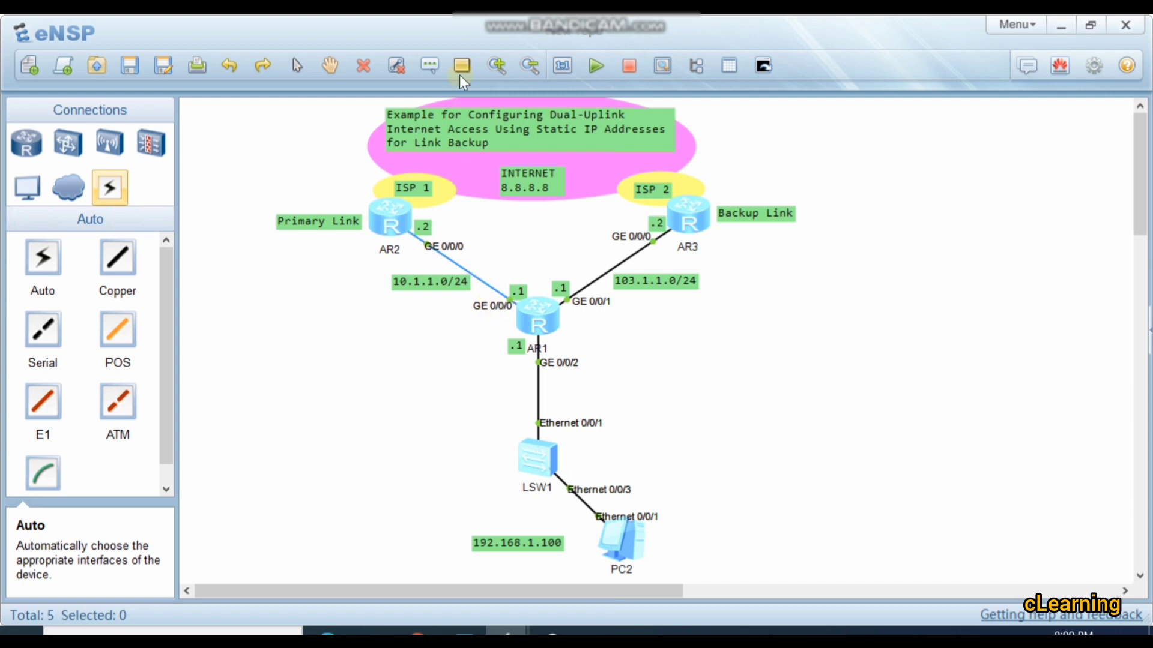
pyautogui.click(429, 64)
pyautogui.click(686, 344)
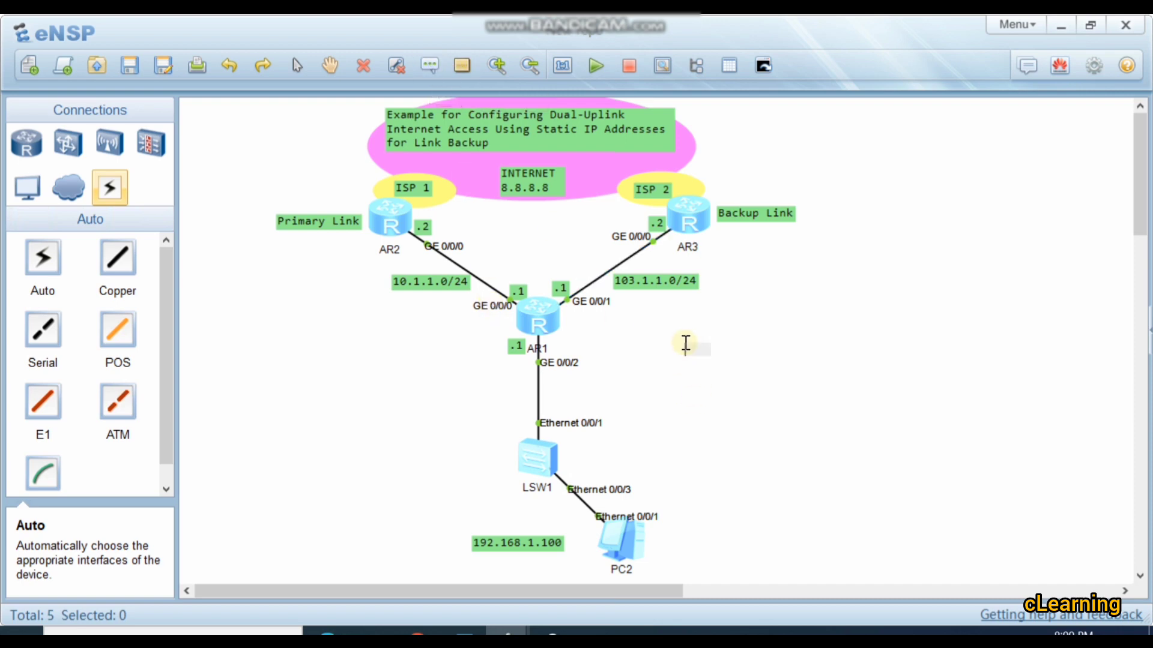
pyautogui.write('Be')
pyautogui.write('fault ')
pyautogui.write('pref')
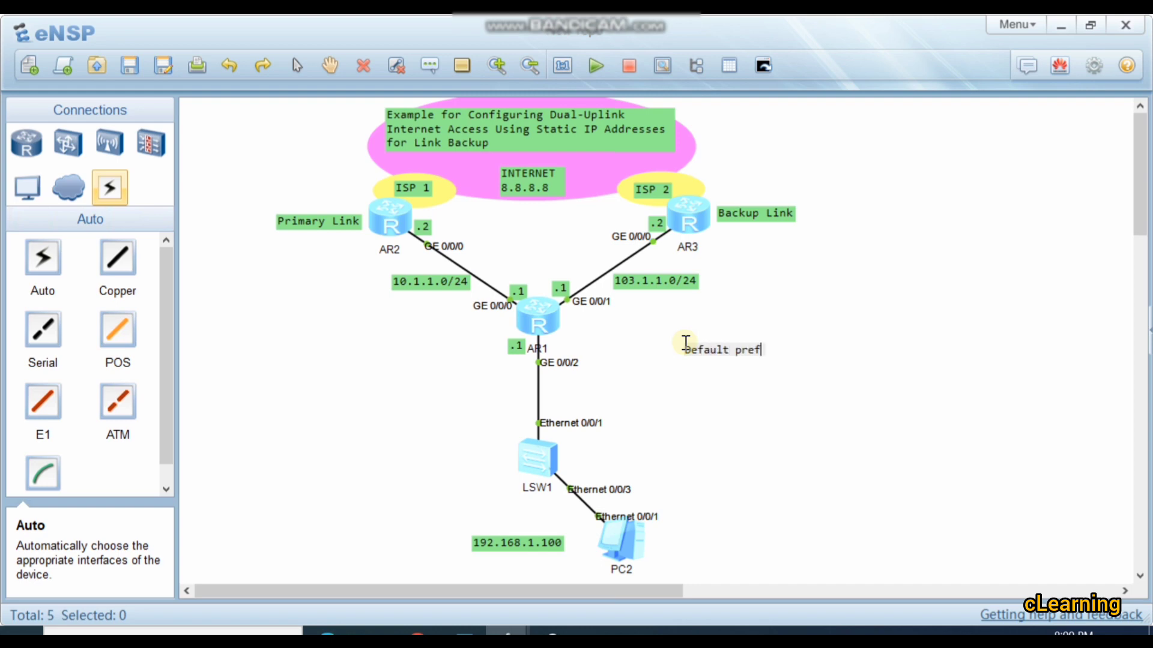
pyautogui.write('rence of static r')
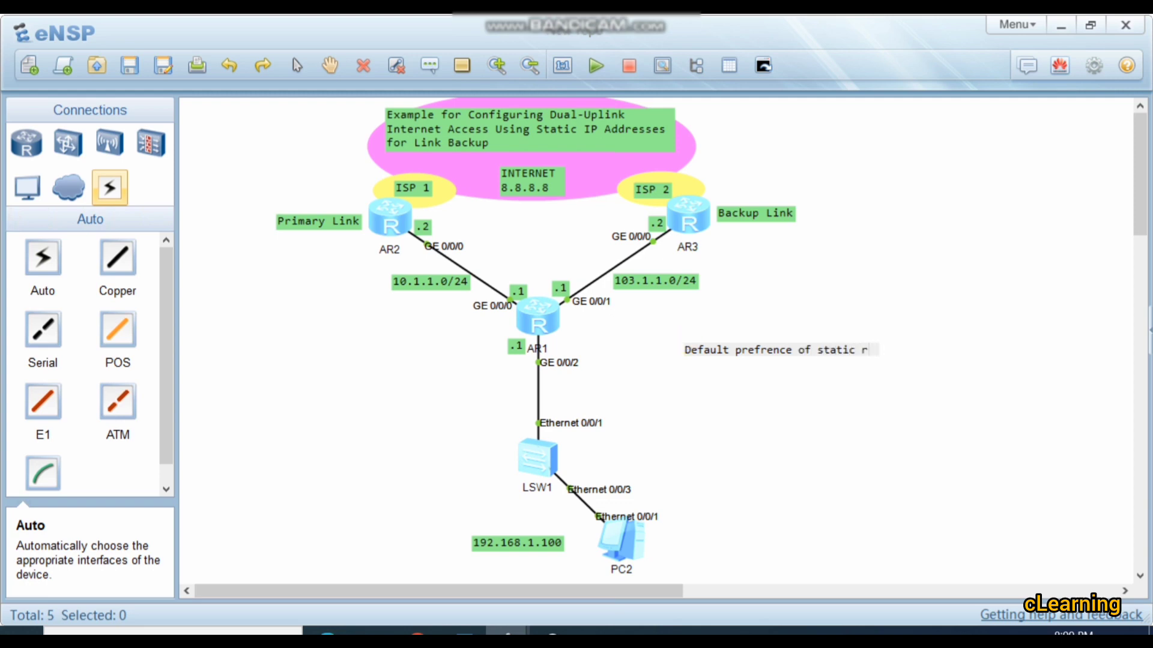
pyautogui.write('oute is 60')
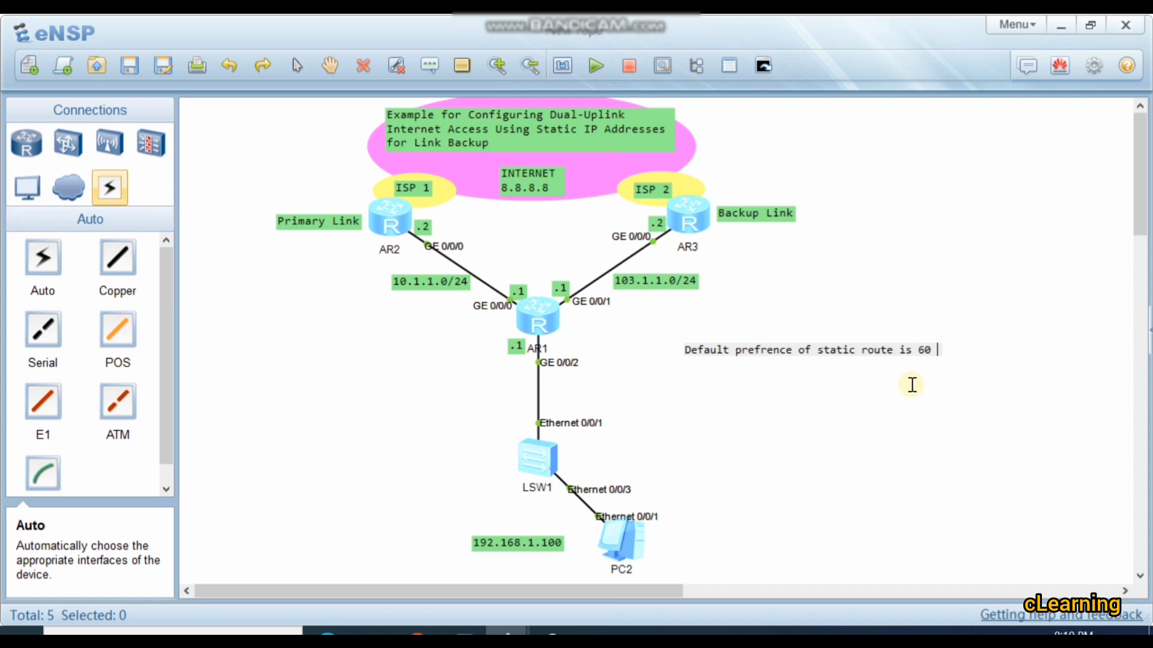
pyautogui.moveTo(918, 351); pyautogui.dragTo(936, 353)
pyautogui.click(936, 352)
pyautogui.click(976, 324)
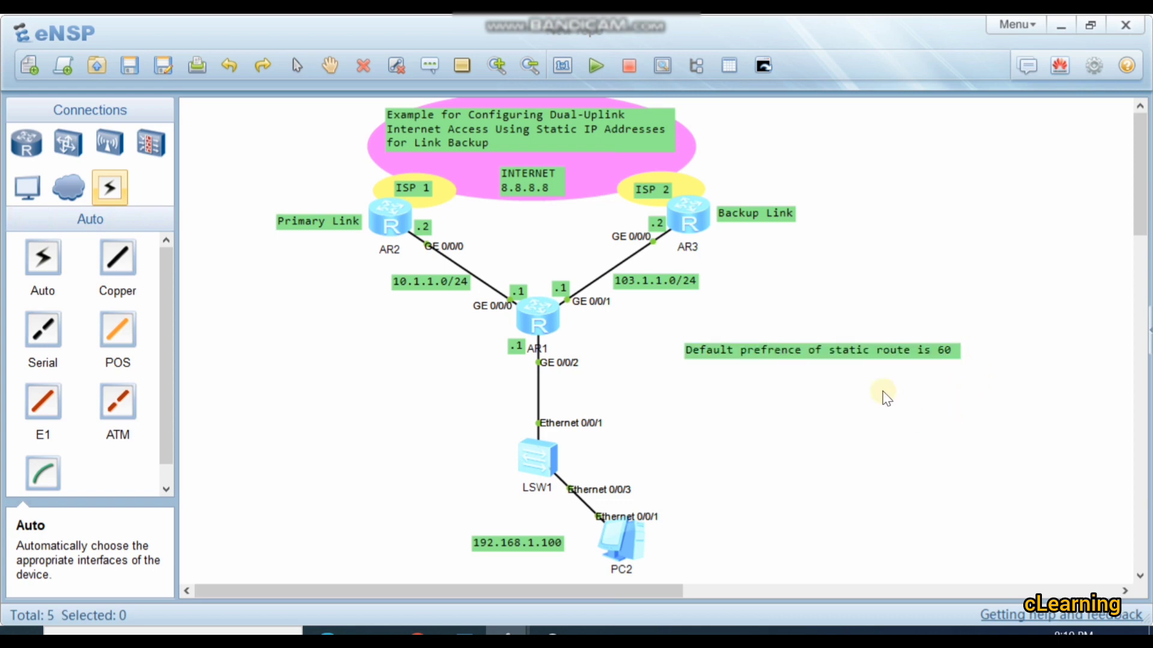
pyautogui.moveTo(855, 355); pyautogui.dragTo(814, 355)
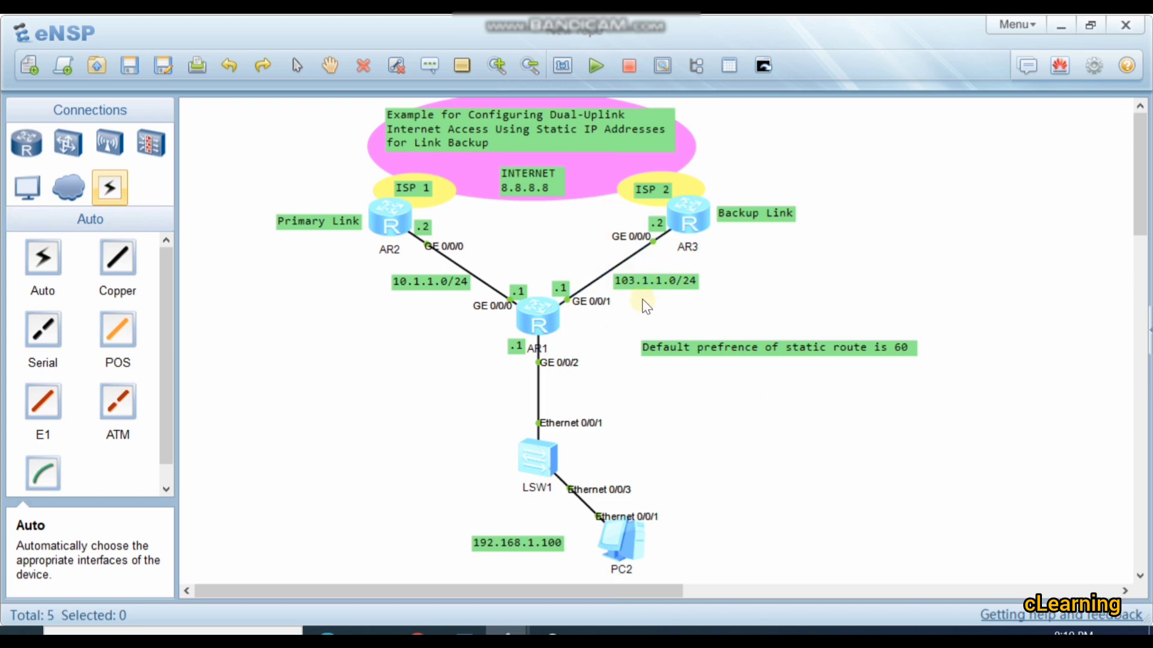
# Step: Open AR1's console and add a static default route 0.0.0.0 0 with next hop 103.1.1.2
pyautogui.doubleClick(544, 318)
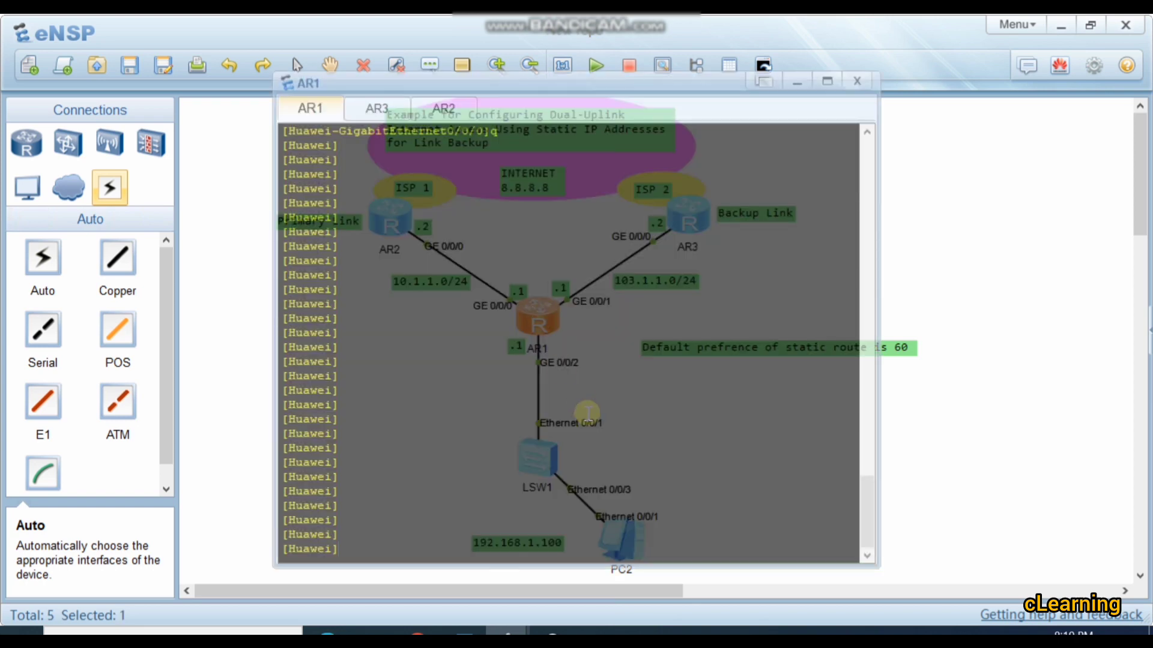
pyautogui.write('ip rpui')
pyautogui.press('Tab')
pyautogui.press('Tab')
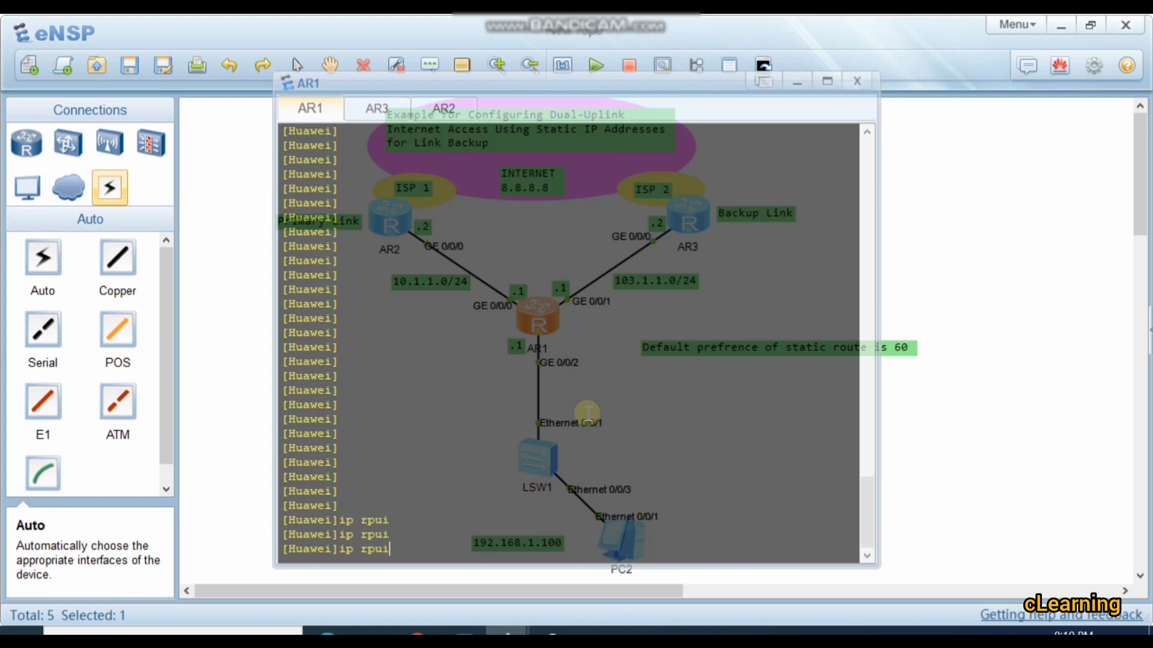
pyautogui.press('BackSpace')
pyautogui.press('BackSpace')
pyautogui.press('BackSpace')
pyautogui.write('o')
pyautogui.press('Tab')
pyautogui.press('Tab')
pyautogui.write('0.0')
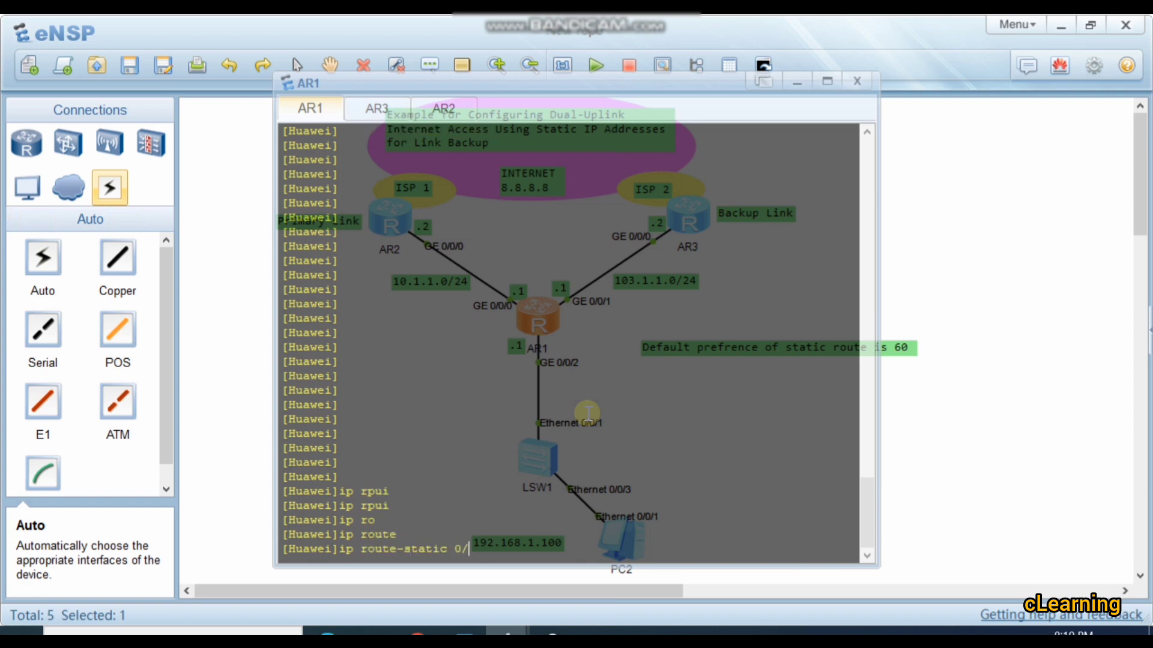
pyautogui.write('.0.0 0 103.1.1.2')
pyautogui.press('Return')
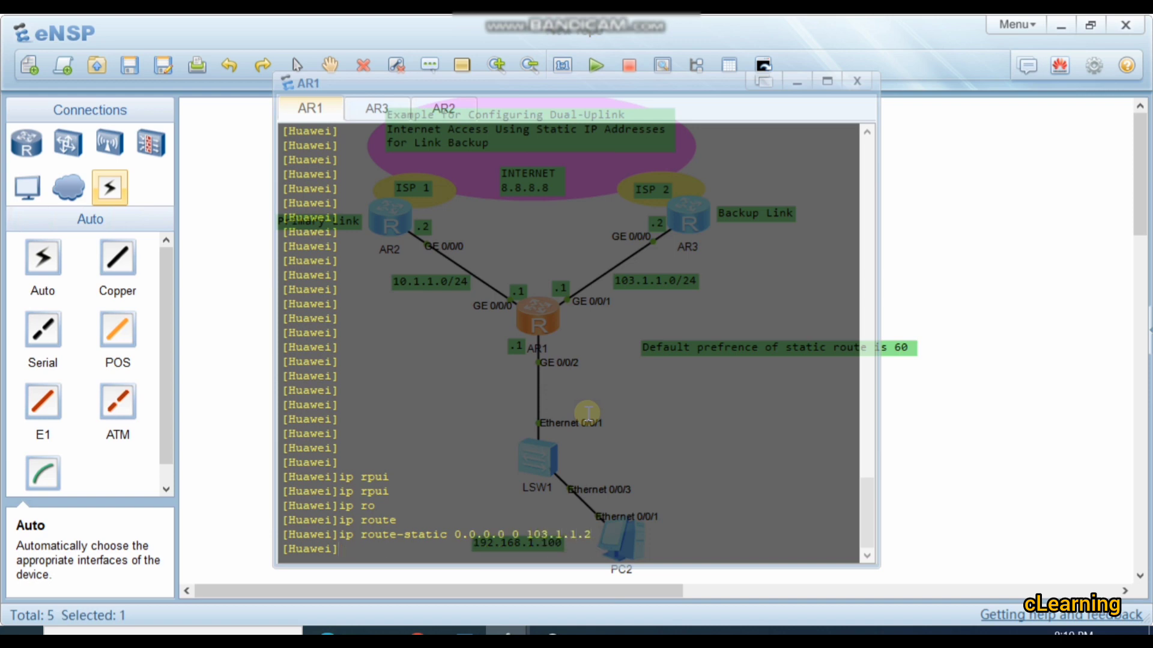
pyautogui.press('Up')
pyautogui.press('BackSpace')
pyautogui.press('BackSpace')
pyautogui.press('BackSpace')
pyautogui.press('BackSpace')
pyautogui.press('BackSpace')
pyautogui.press('BackSpace')
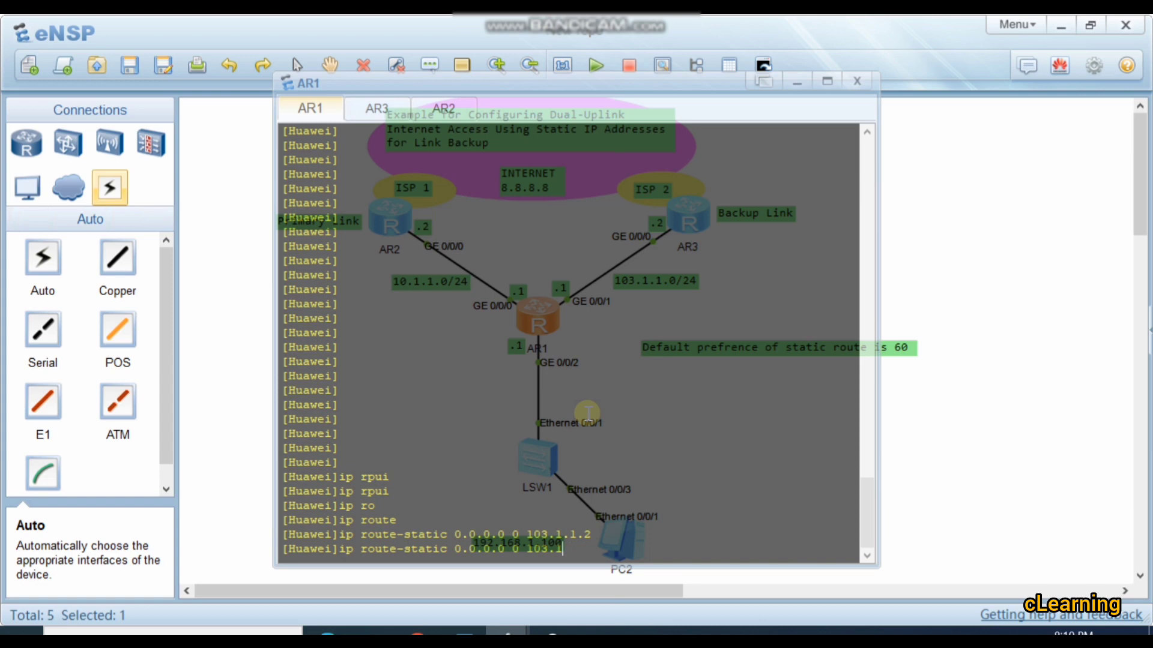
pyautogui.press('BackSpace')
pyautogui.press('Up')
pyautogui.press('Up')
pyautogui.press('Up')
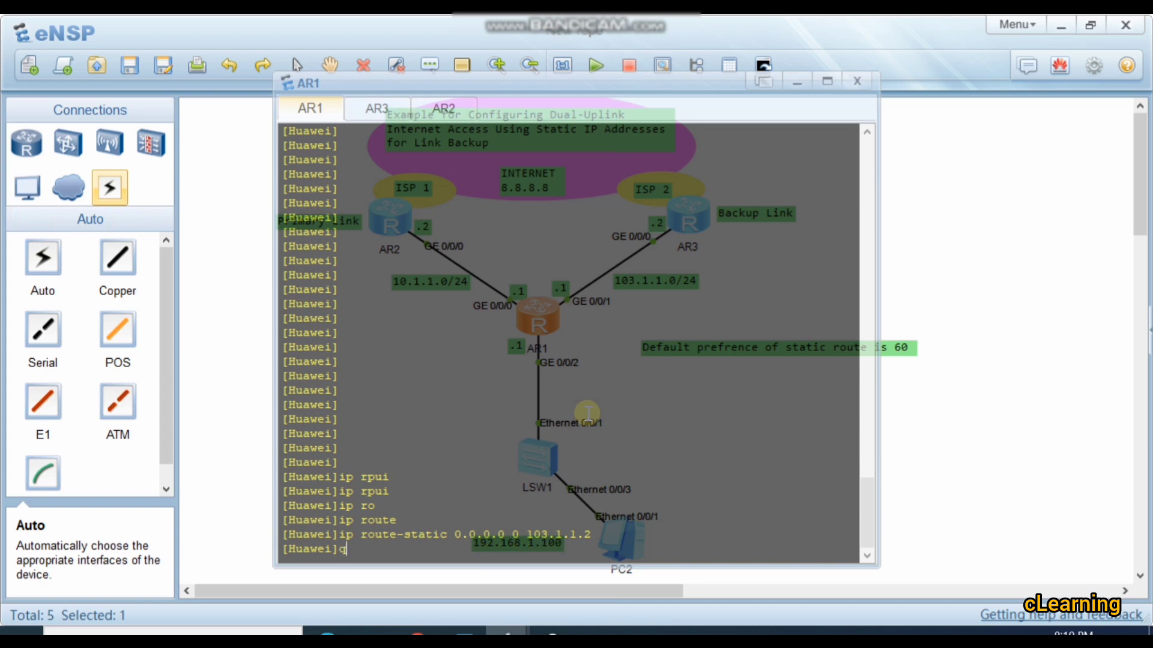
pyautogui.press('Down')
pyautogui.press('Down')
pyautogui.press('Down')
pyautogui.press('Down')
pyautogui.press('Down')
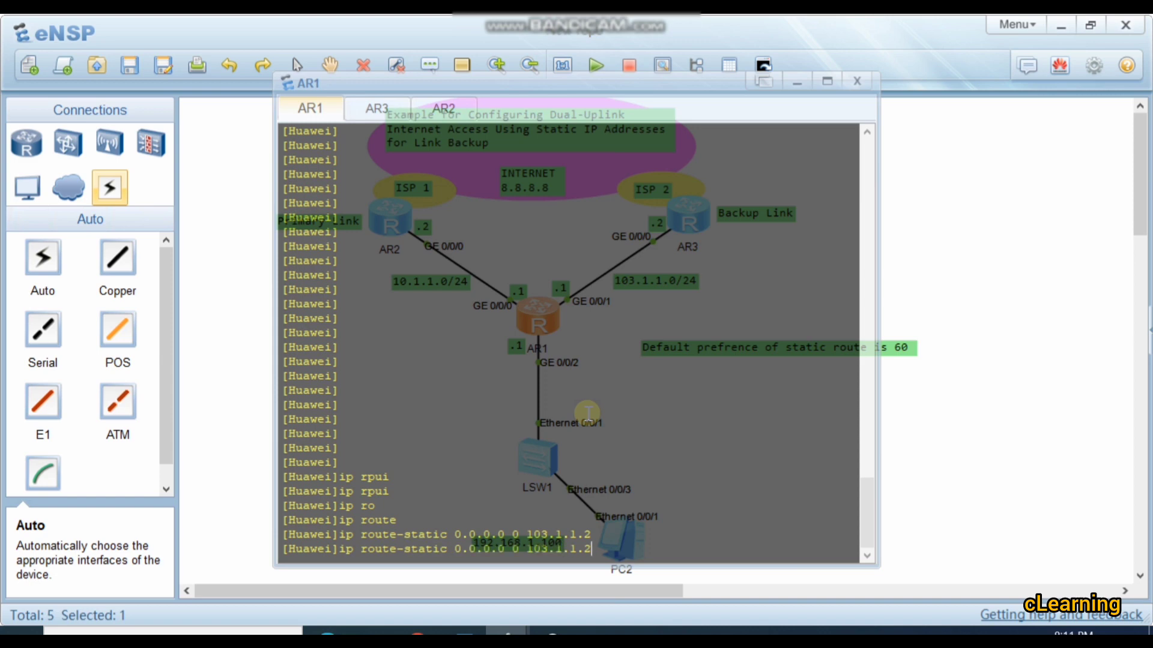
# Step: Reissue the default route via 103.1.1.2 with preference 100 on AR1
pyautogui.press('Up')
pyautogui.press('Tab')
pyautogui.press('Tab')
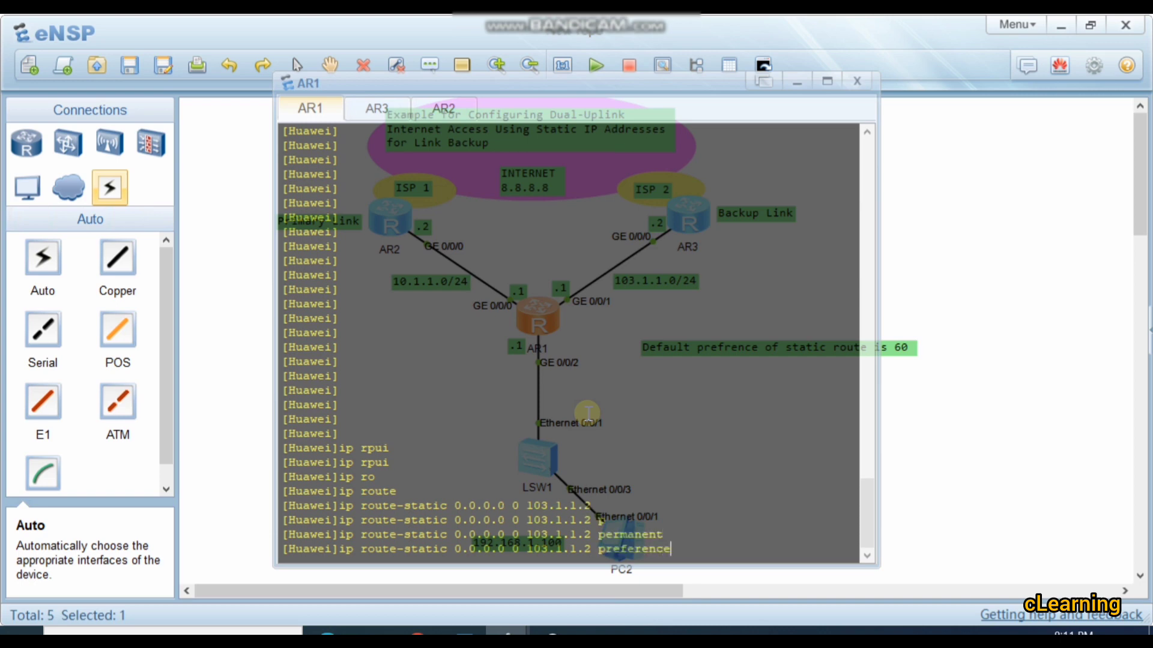
pyautogui.write('100')
pyautogui.press('Return')
pyautogui.press('Return')
pyautogui.press('Return')
pyautogui.press('Return')
pyautogui.press('Return')
pyautogui.press('Return')
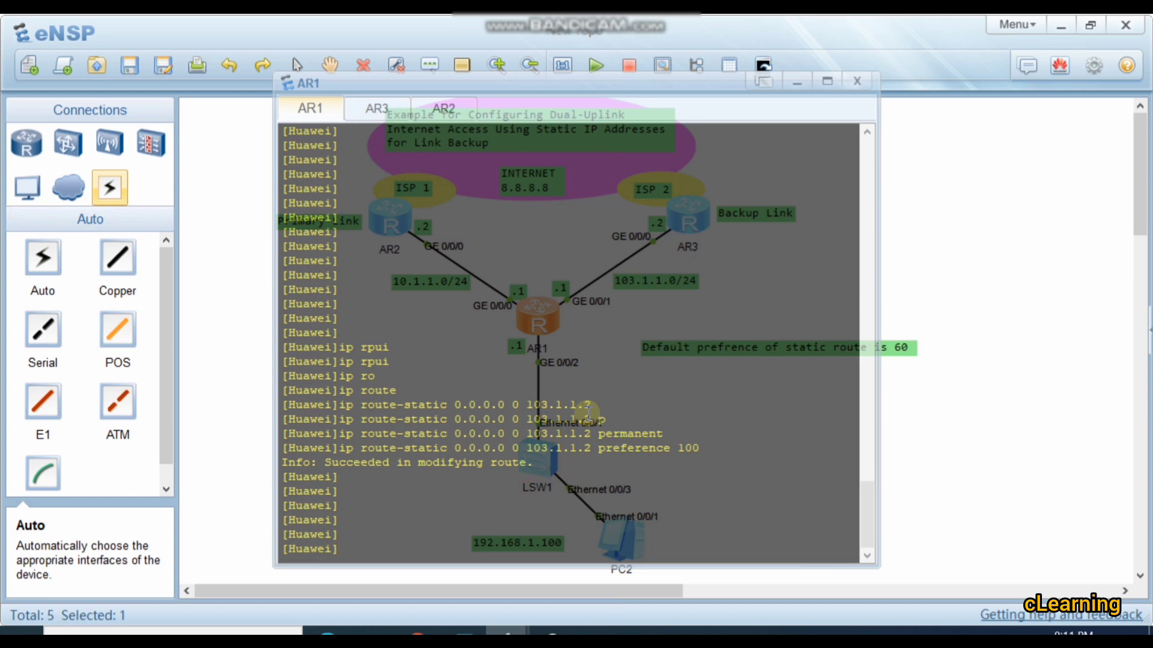
# Step: Display the configuration of AR1's system view and check the static route entry for the backup link
pyautogui.write('dis')
pyautogui.press('Tab')
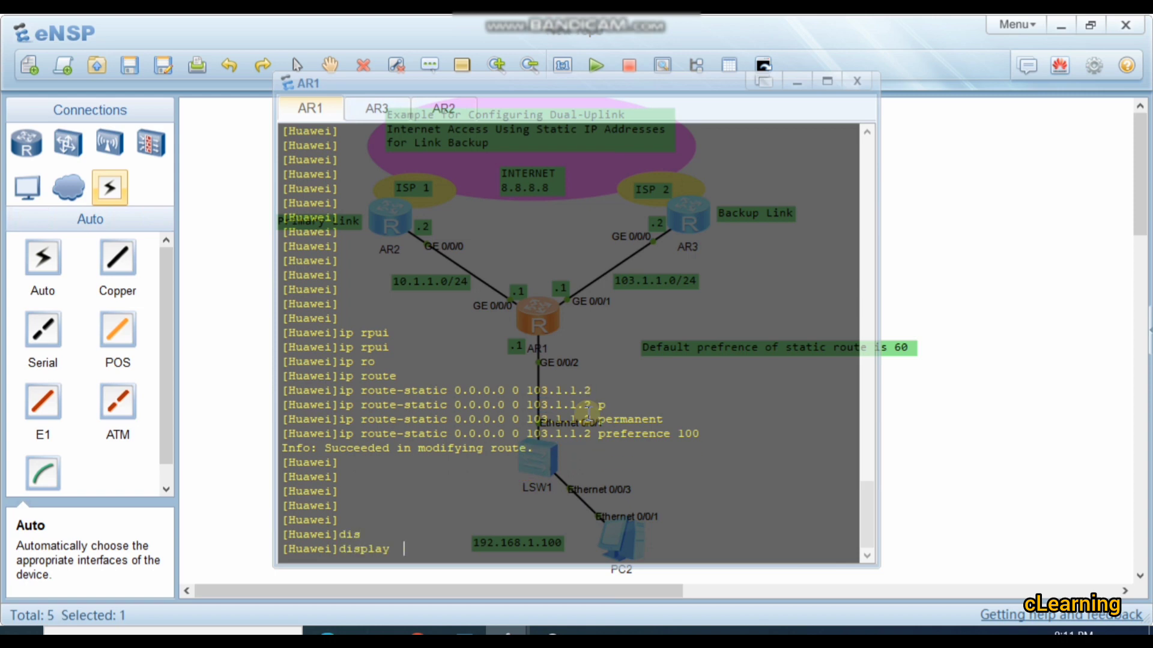
pyautogui.write('thi')
pyautogui.press('Tab')
pyautogui.press('Return')
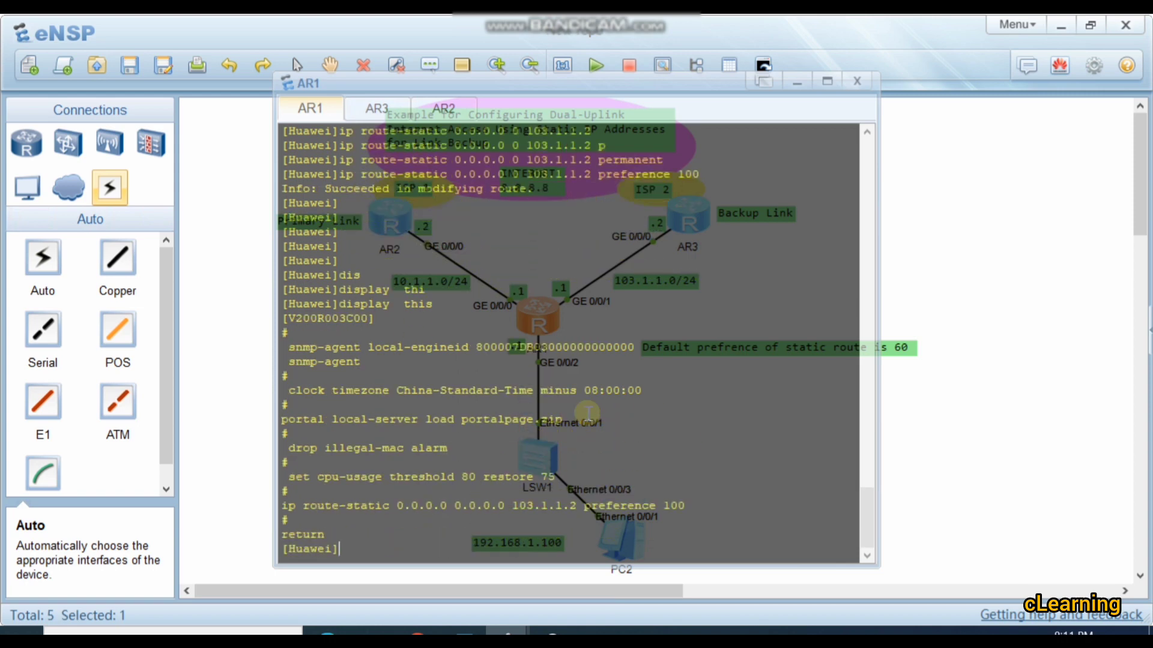
pyautogui.press('Return')
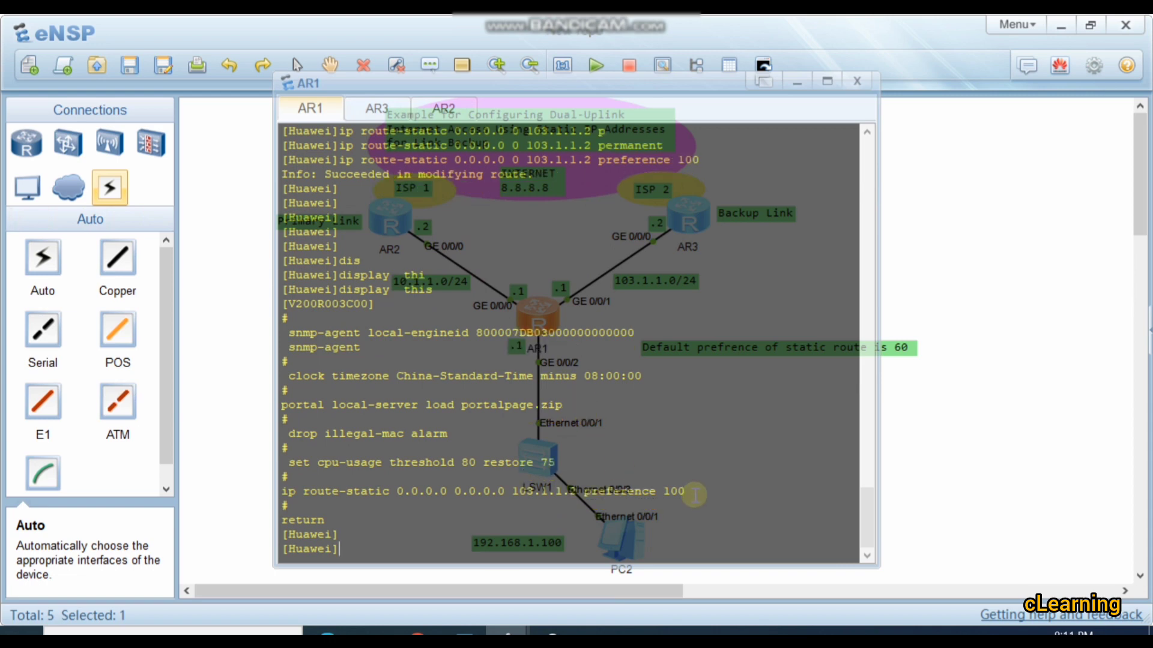
pyautogui.moveTo(691, 493); pyautogui.dragTo(511, 477)
pyautogui.click(732, 469)
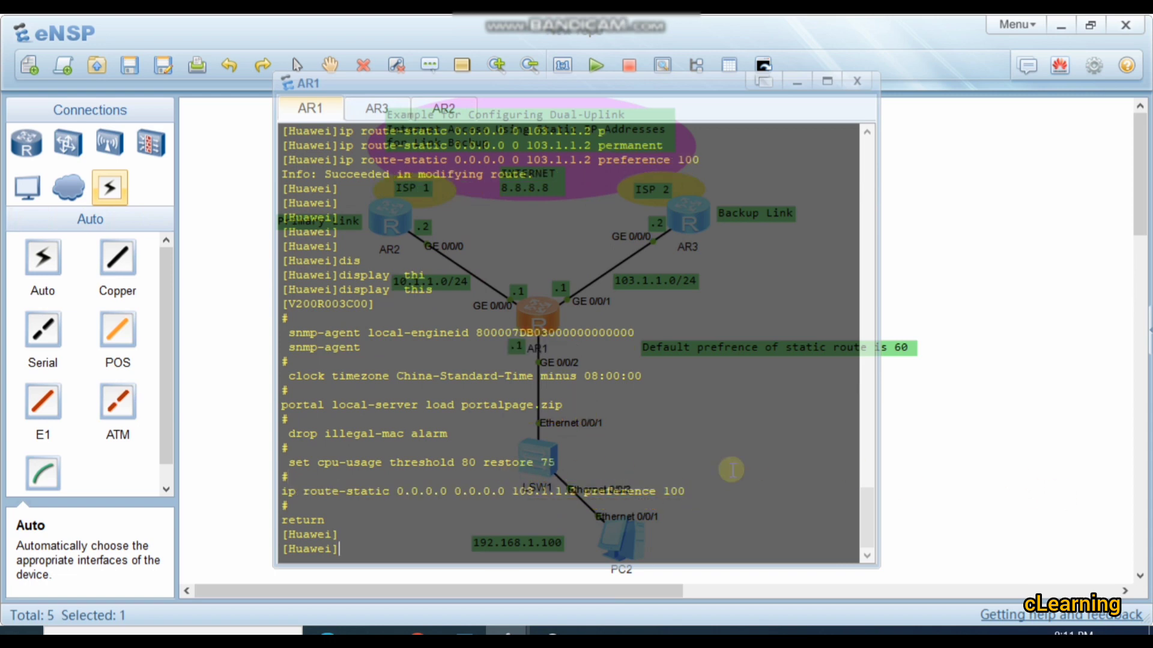
# Step: Add a primary static default route 0.0.0.0 0 via 10.1.1.2 on AR1, checking the available route options and specifying no preference
pyautogui.press('Up')
pyautogui.press('Up')
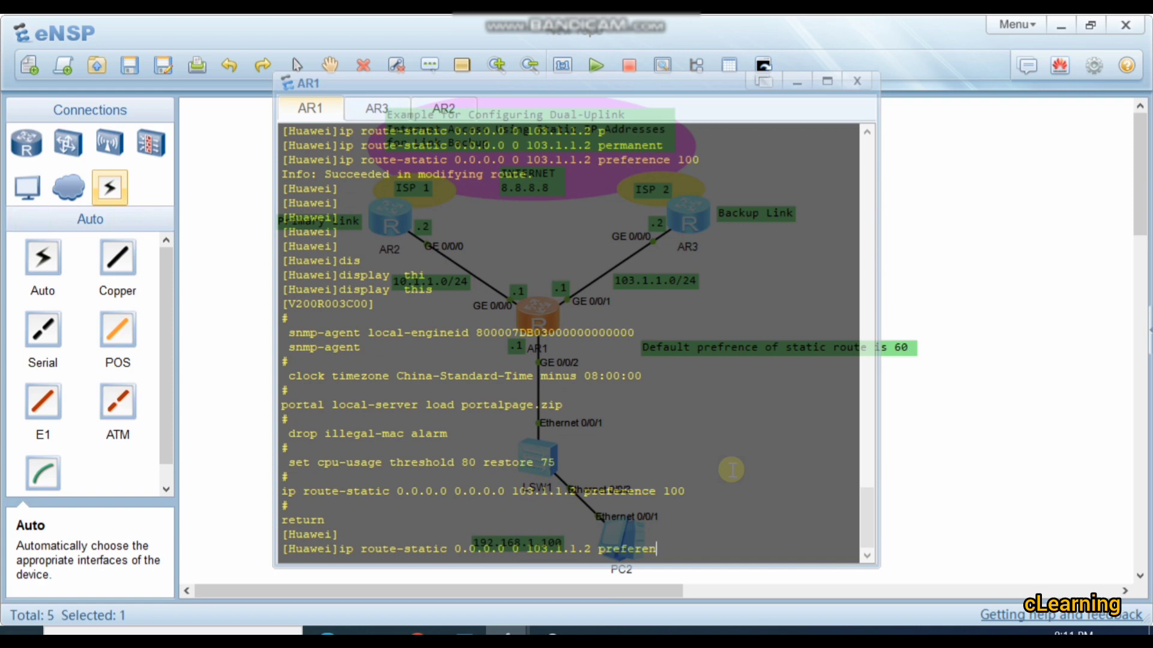
pyautogui.press('BackSpace')
pyautogui.press('BackSpace')
pyautogui.press('BackSpace')
pyautogui.press('BackSpace')
pyautogui.press('BackSpace')
pyautogui.press('BackSpace')
pyautogui.press('BackSpace')
pyautogui.press('BackSpace')
pyautogui.press('BackSpace')
pyautogui.write('10.1.1.2 ?')
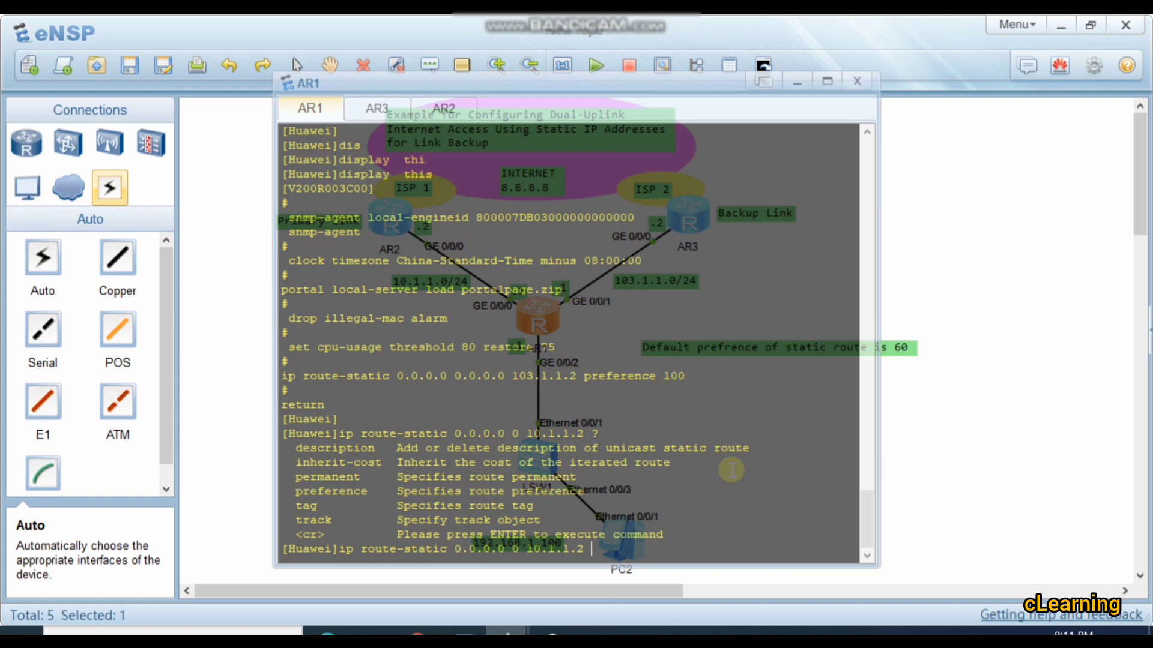
pyautogui.press('Return')
pyautogui.press('Return')
pyautogui.press('Return')
pyautogui.press('Return')
pyautogui.press('Return')
pyautogui.press('Return')
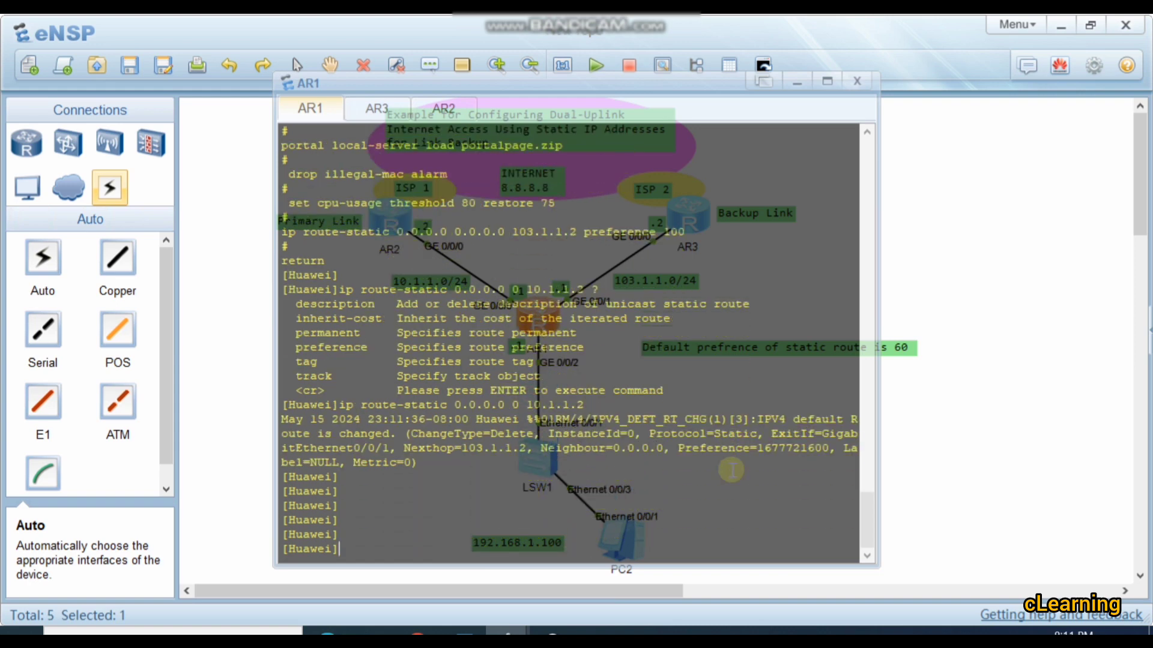
# Step: Display AR1's current configuration and examine the ACL, outbound NAT and static route entries
pyautogui.write('dis')
pyautogui.press('Tab')
pyautogui.write('cu')
pyautogui.press('Tab')
pyautogui.press('Return')
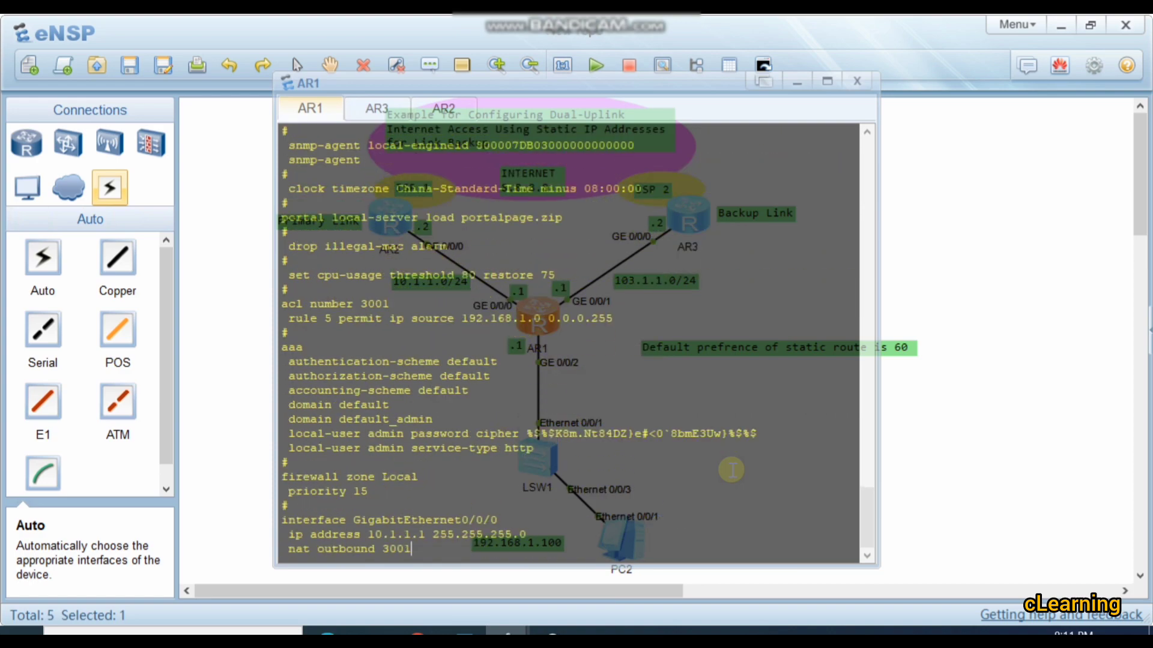
pyautogui.moveTo(570, 464); pyautogui.dragTo(203, 444)
pyautogui.click(404, 463)
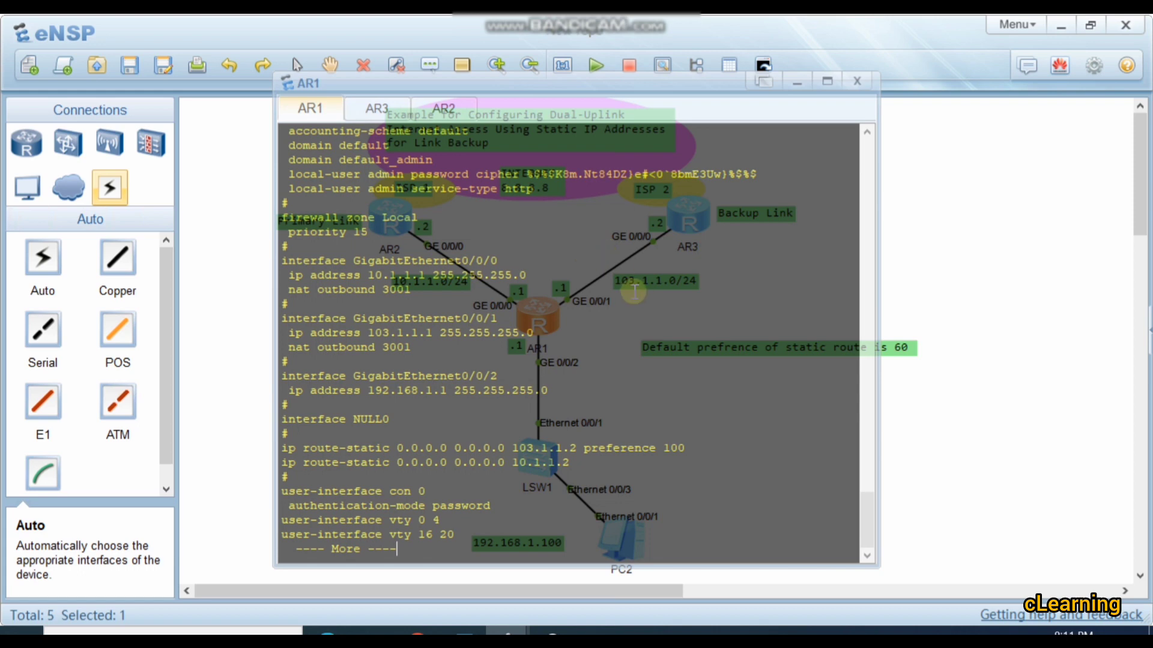
# Step: Examine the static default route entries in AR1's configuration listing and page through to its end
pyautogui.moveTo(694, 446); pyautogui.dragTo(495, 446)
pyautogui.click(495, 440)
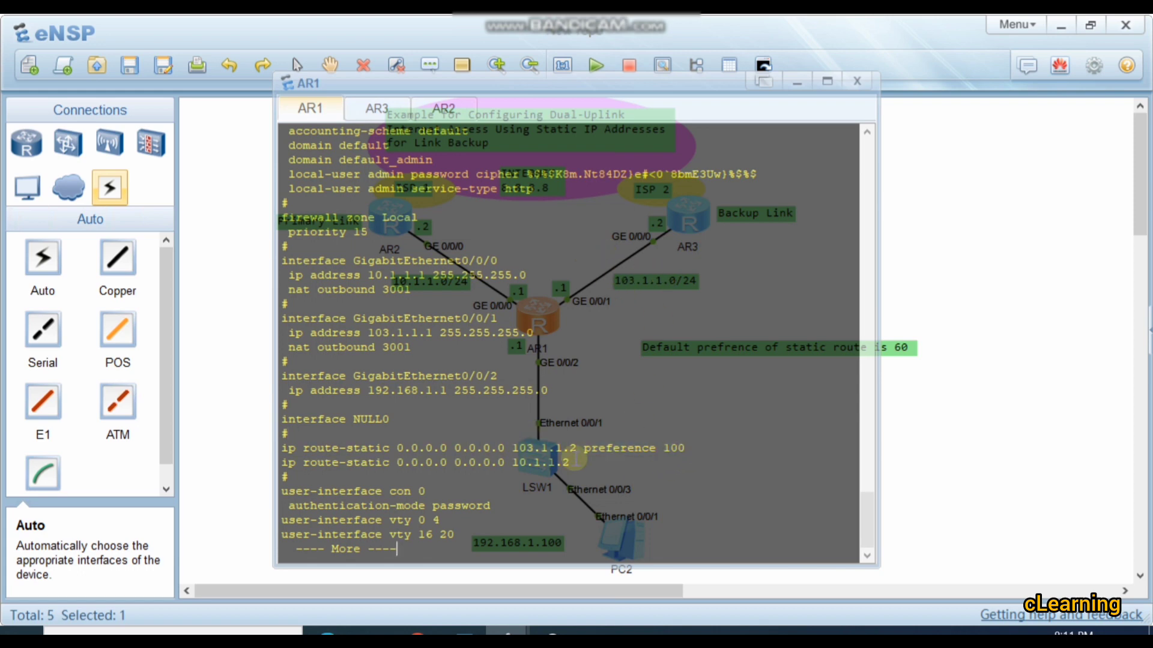
pyautogui.press('space')
pyautogui.press('Return')
pyautogui.press('Return')
# Step: Display AR1's IP routing table filtered to the static protocol
pyautogui.write('dis')
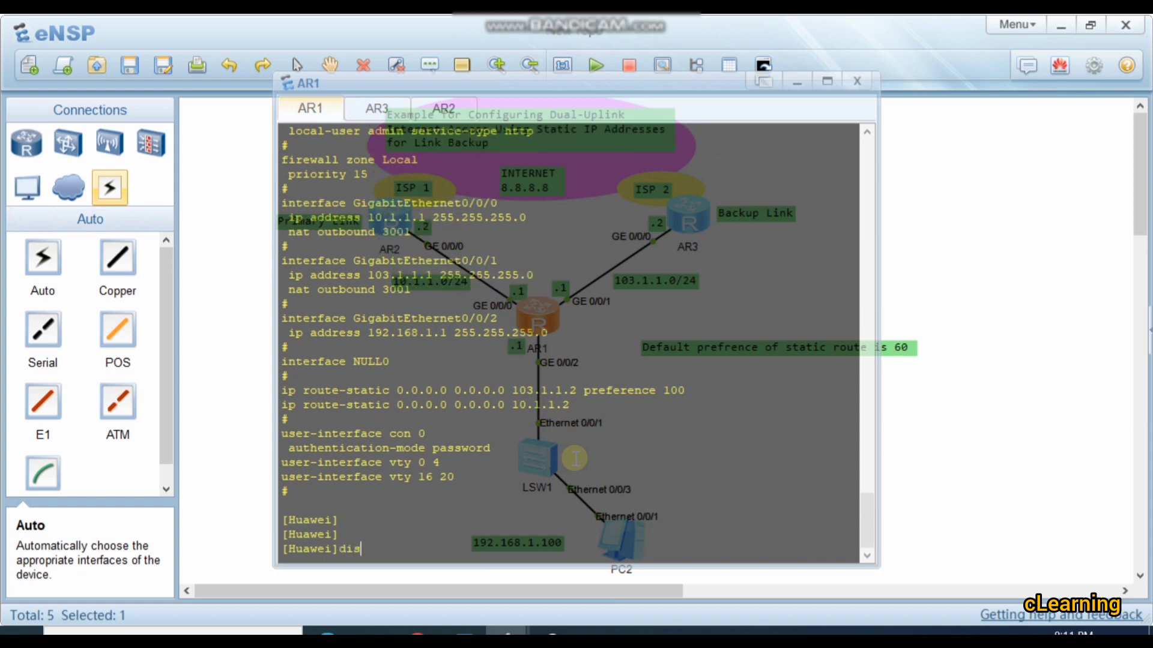
pyautogui.press('Tab')
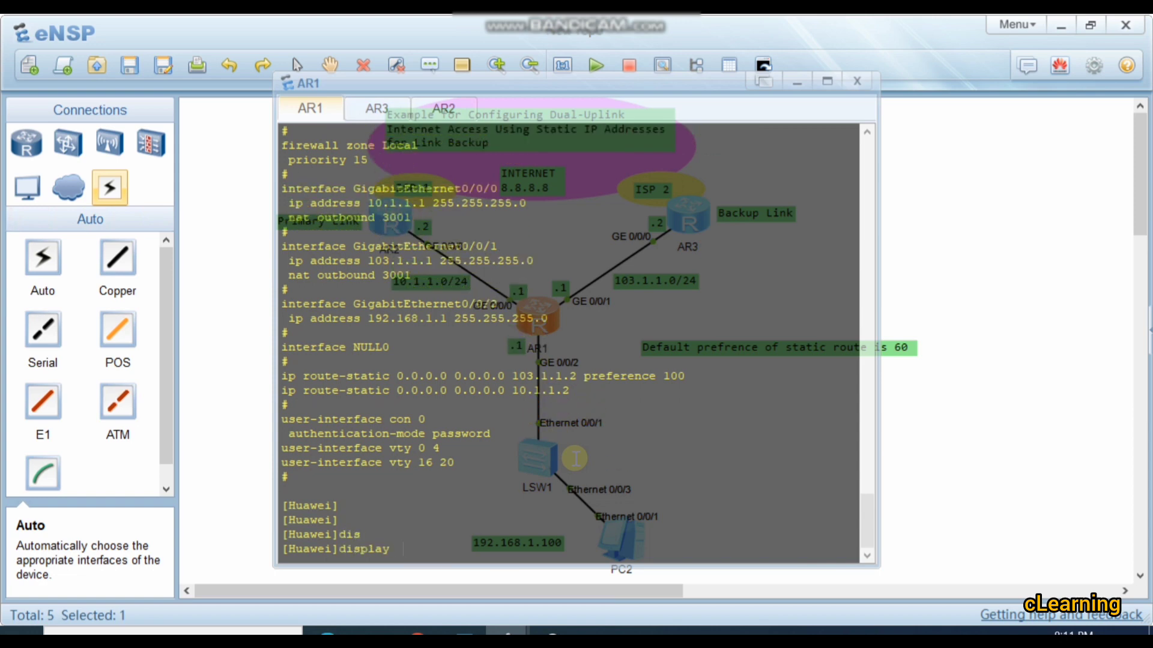
pyautogui.write('ip rou')
pyautogui.press('Tab')
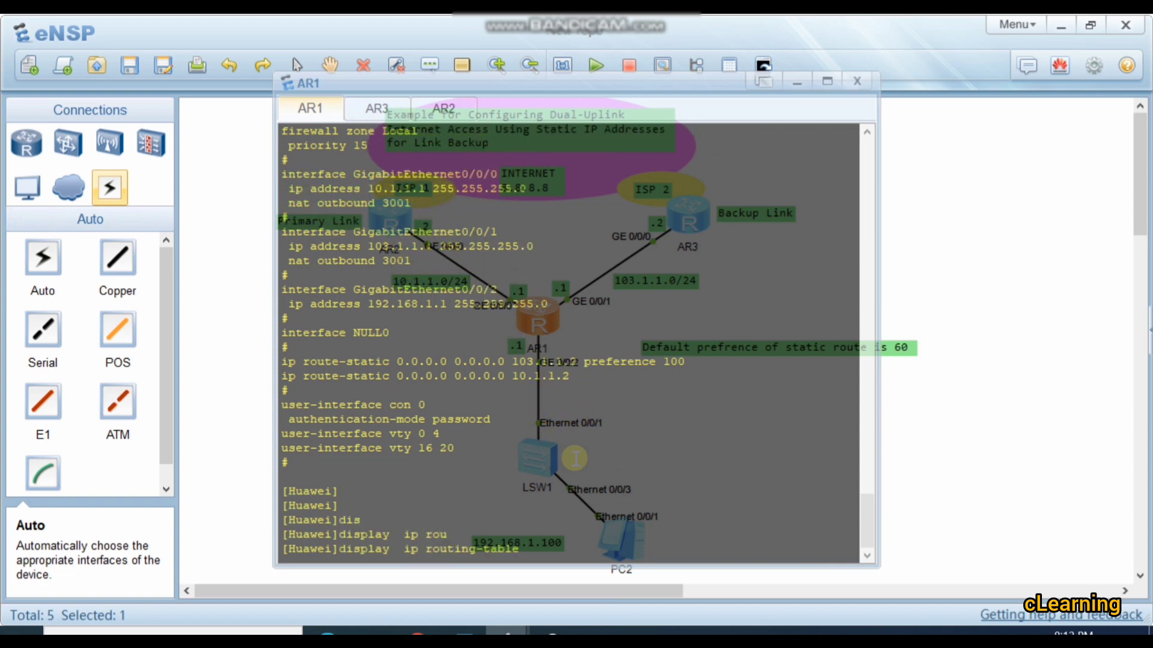
pyautogui.write('p')
pyautogui.press('Tab')
pyautogui.write('s')
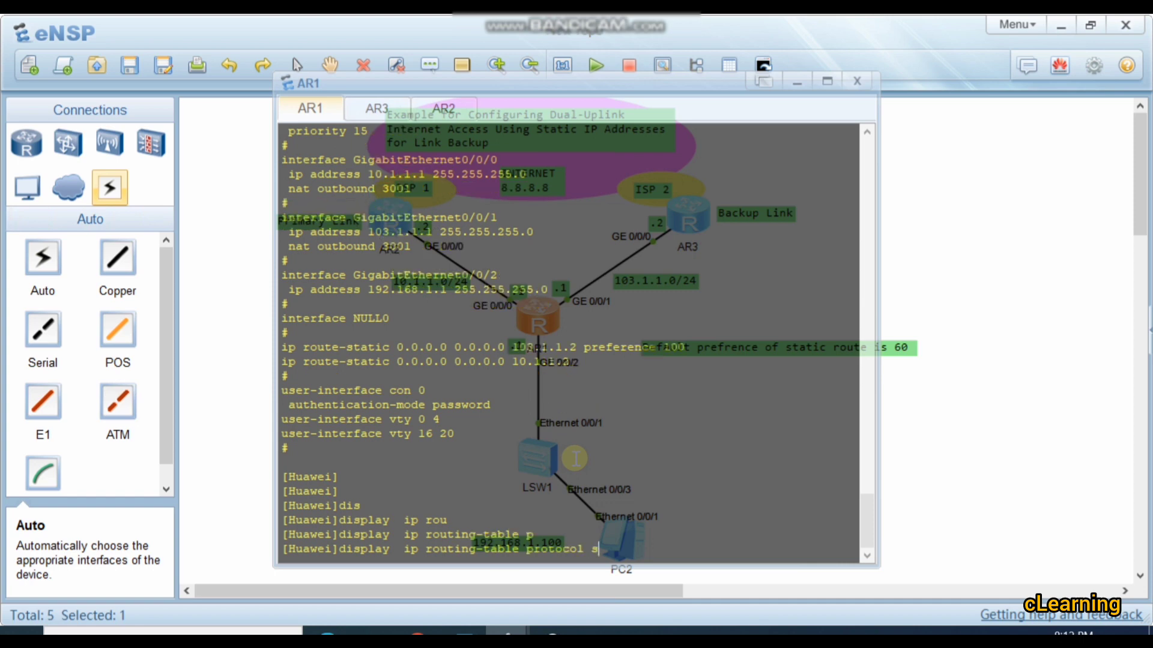
pyautogui.write('t')
pyautogui.press('Tab')
pyautogui.press('Return')
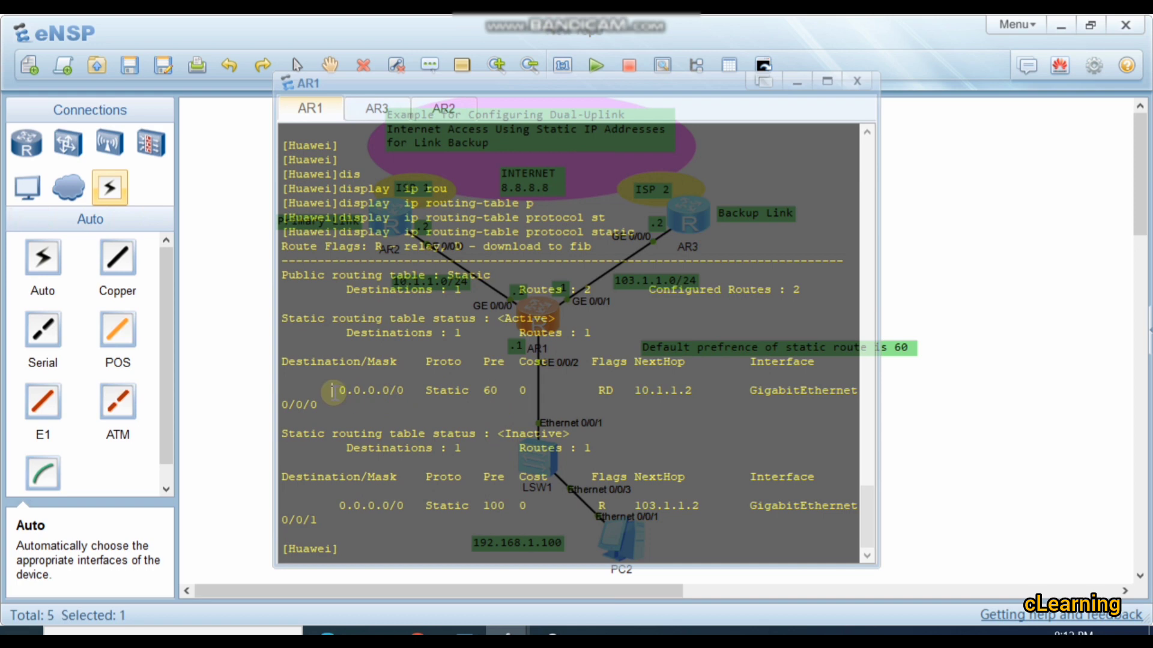
# Step: Examine the status, preference and next hop of the active and inactive default routes, comparing them with the topology
pyautogui.doubleClick(384, 393)
pyautogui.click(455, 390)
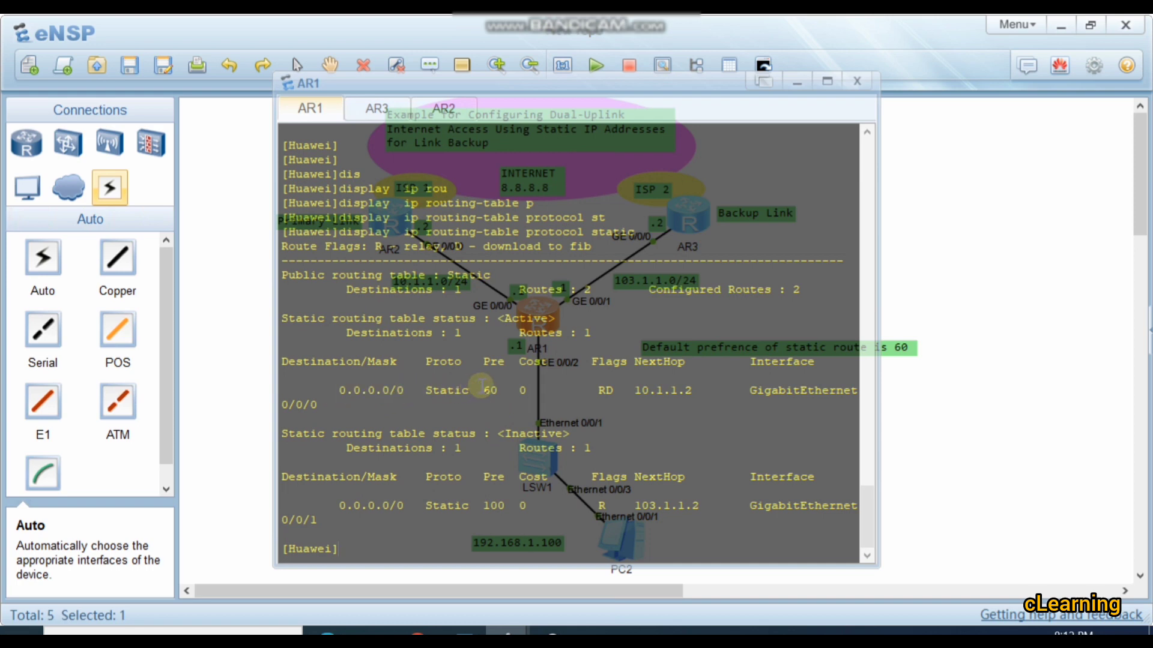
pyautogui.moveTo(476, 392); pyautogui.dragTo(487, 391)
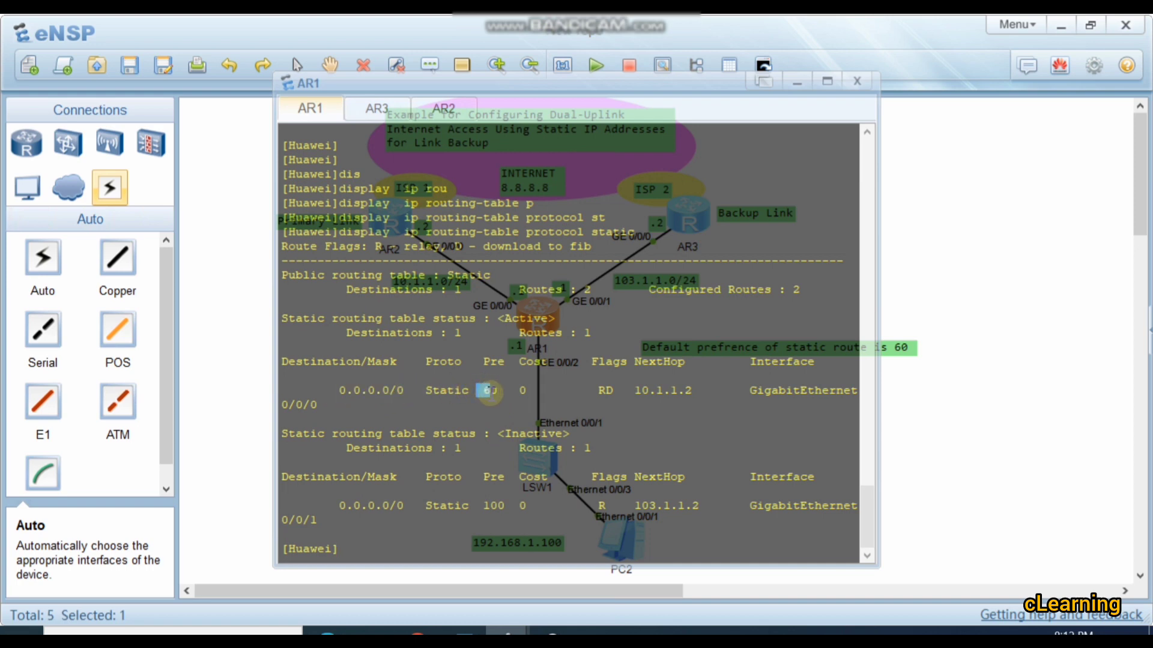
pyautogui.moveTo(635, 390); pyautogui.dragTo(722, 390)
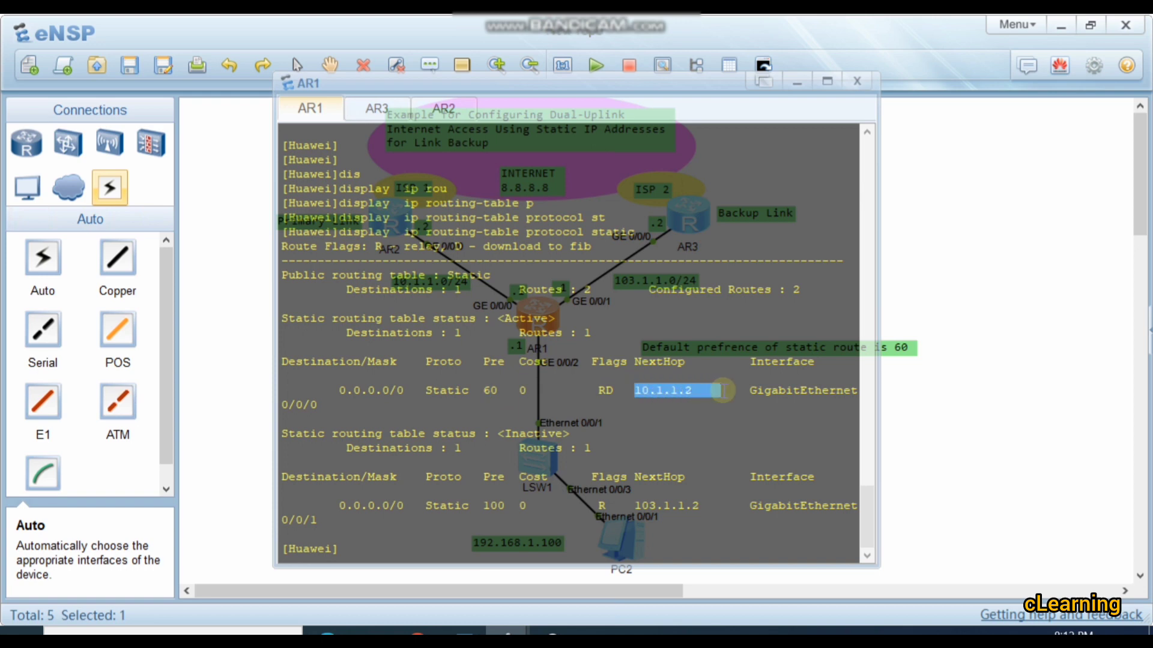
pyautogui.click(985, 301)
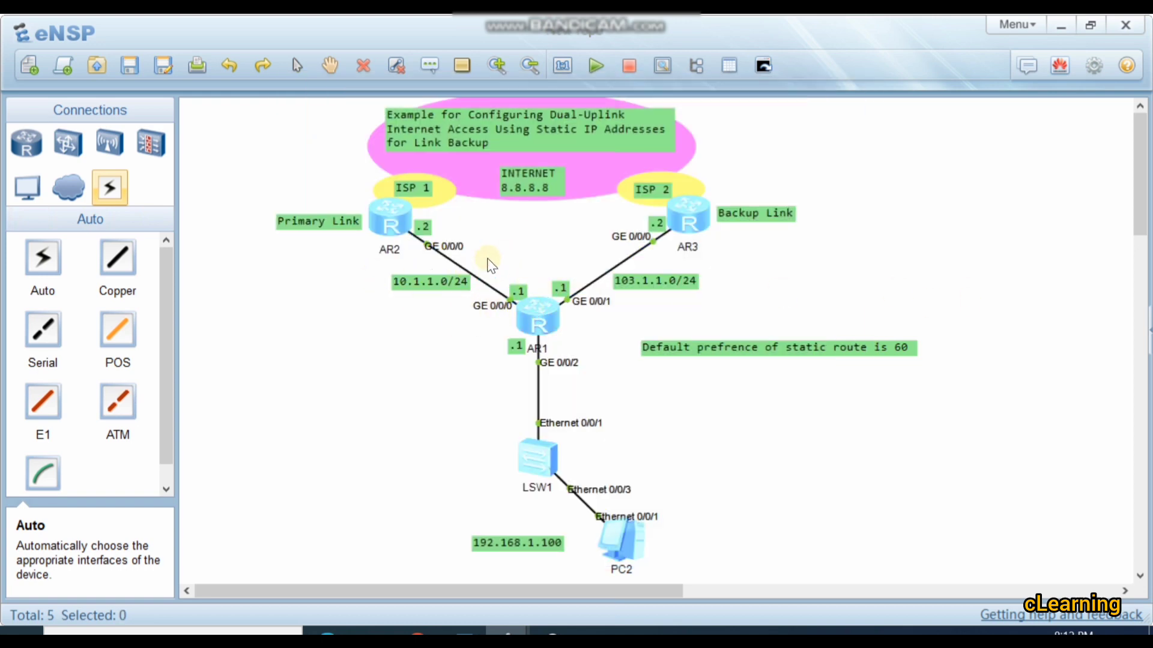
pyautogui.doubleClick(527, 311)
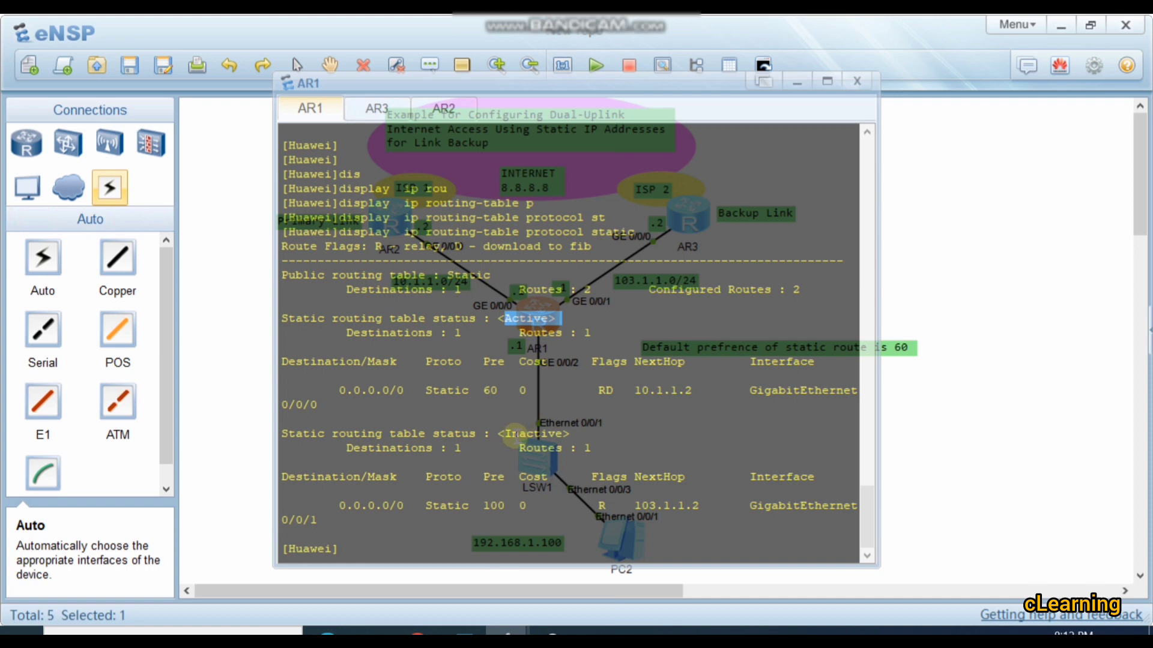
pyautogui.moveTo(512, 434); pyautogui.dragTo(547, 433)
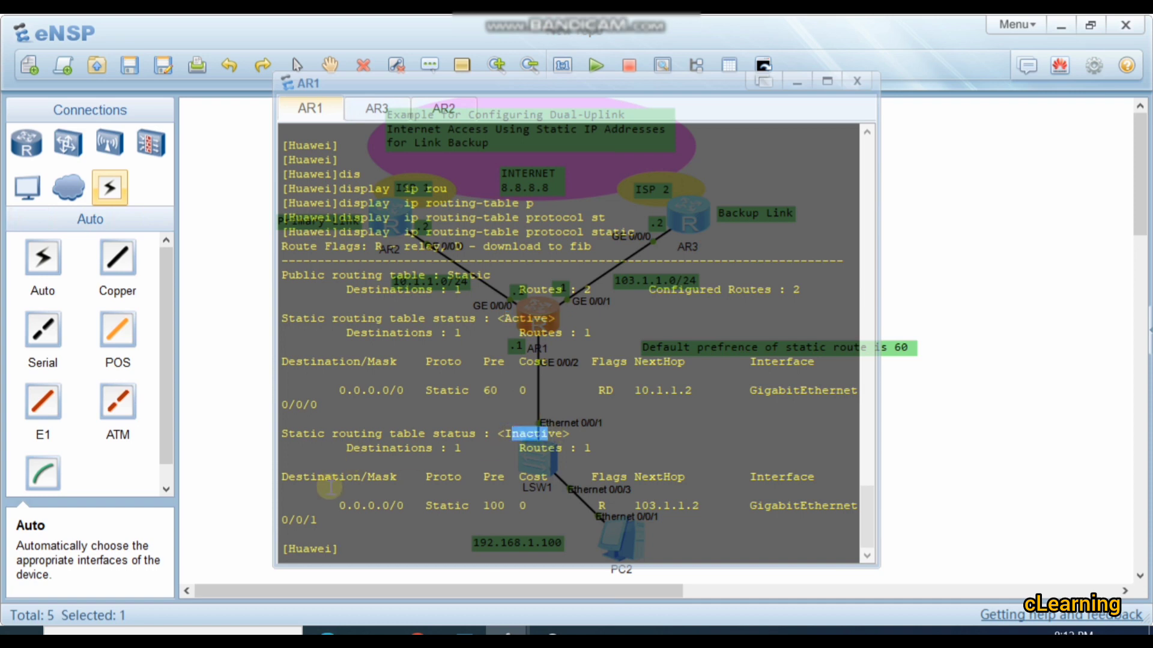
pyautogui.moveTo(340, 506); pyautogui.dragTo(411, 506)
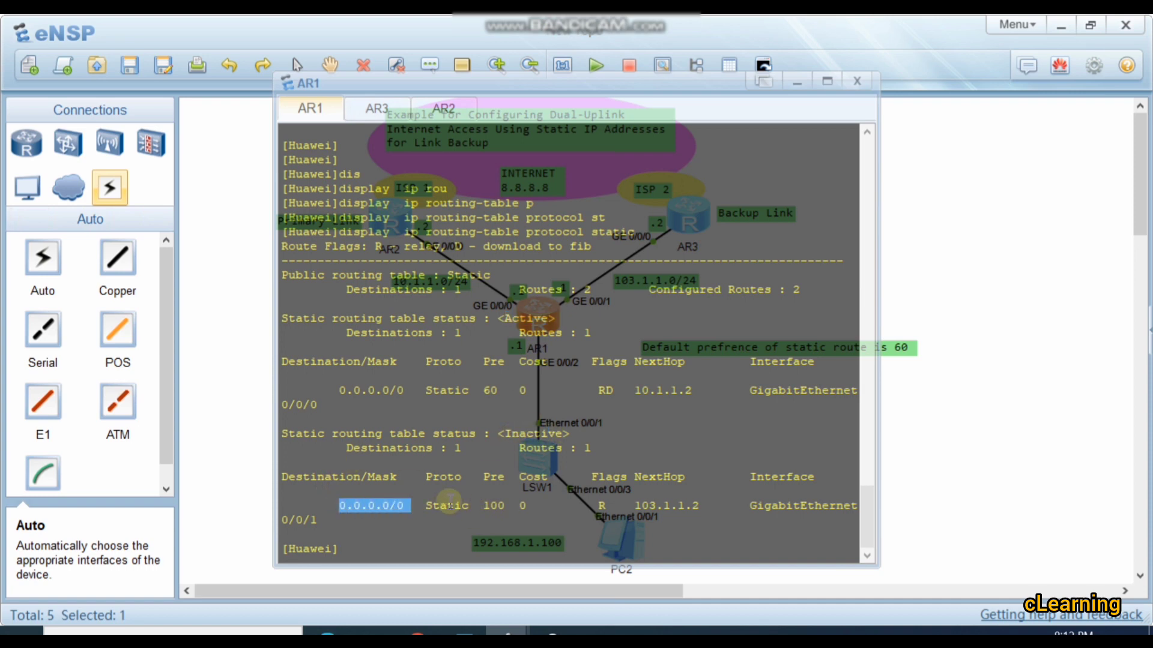
pyautogui.click(503, 506)
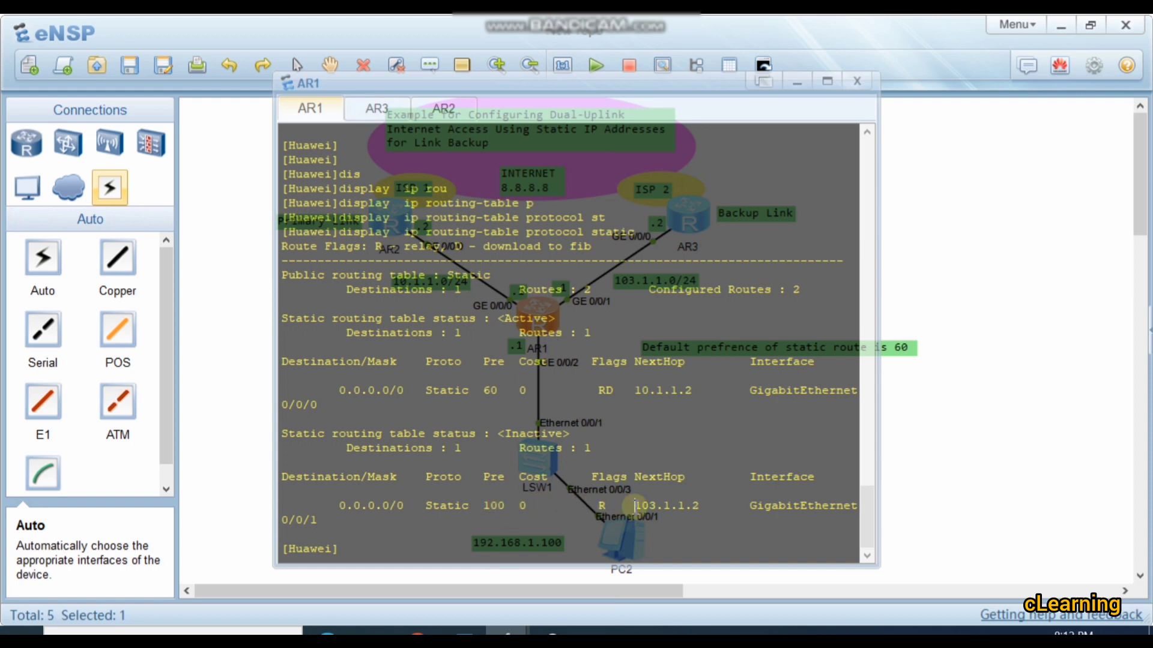
pyautogui.moveTo(635, 506); pyautogui.dragTo(696, 508)
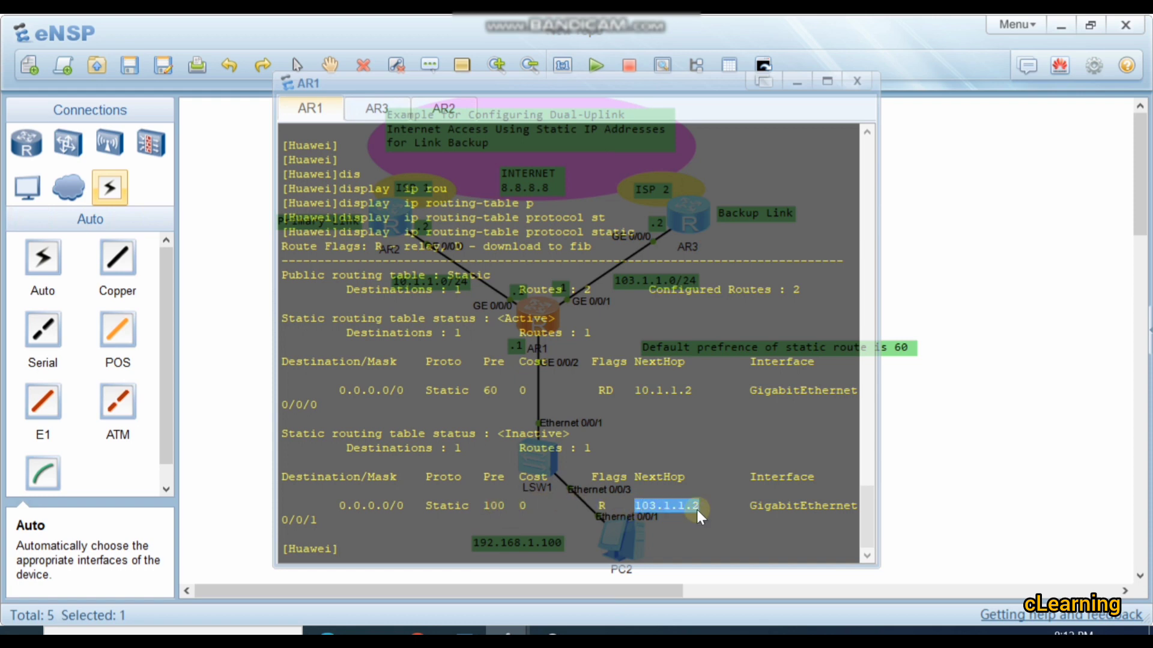
pyautogui.click(928, 306)
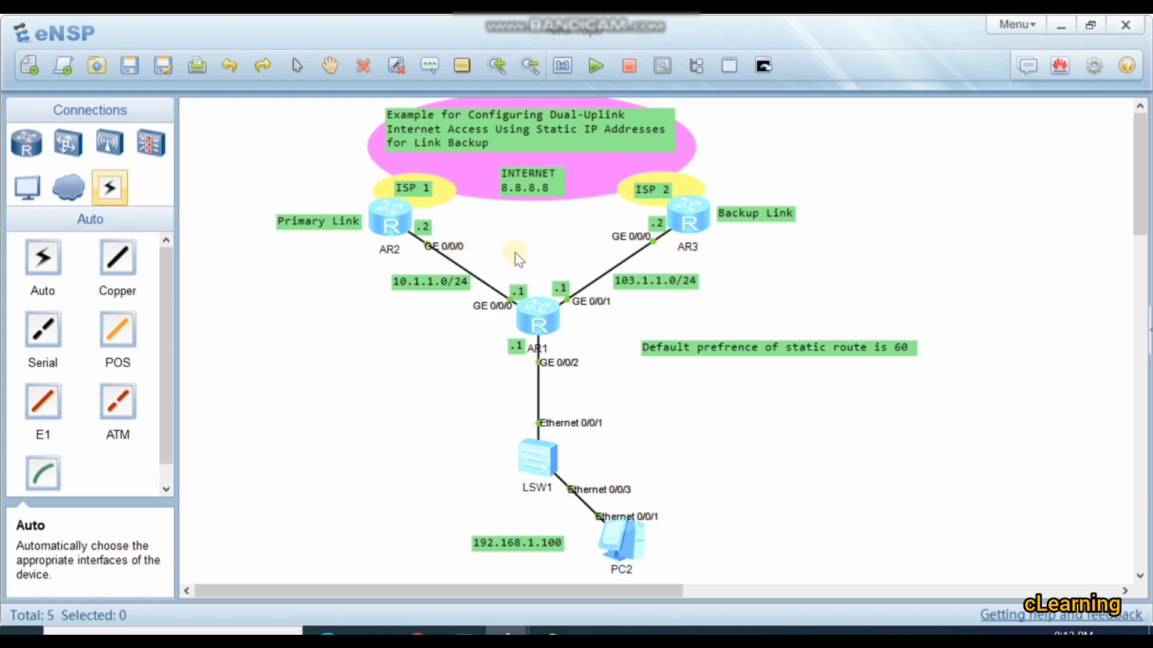
# Step: Ping 8.8.8.8 from PC2's command line to test Internet access
pyautogui.doubleClick(527, 314)
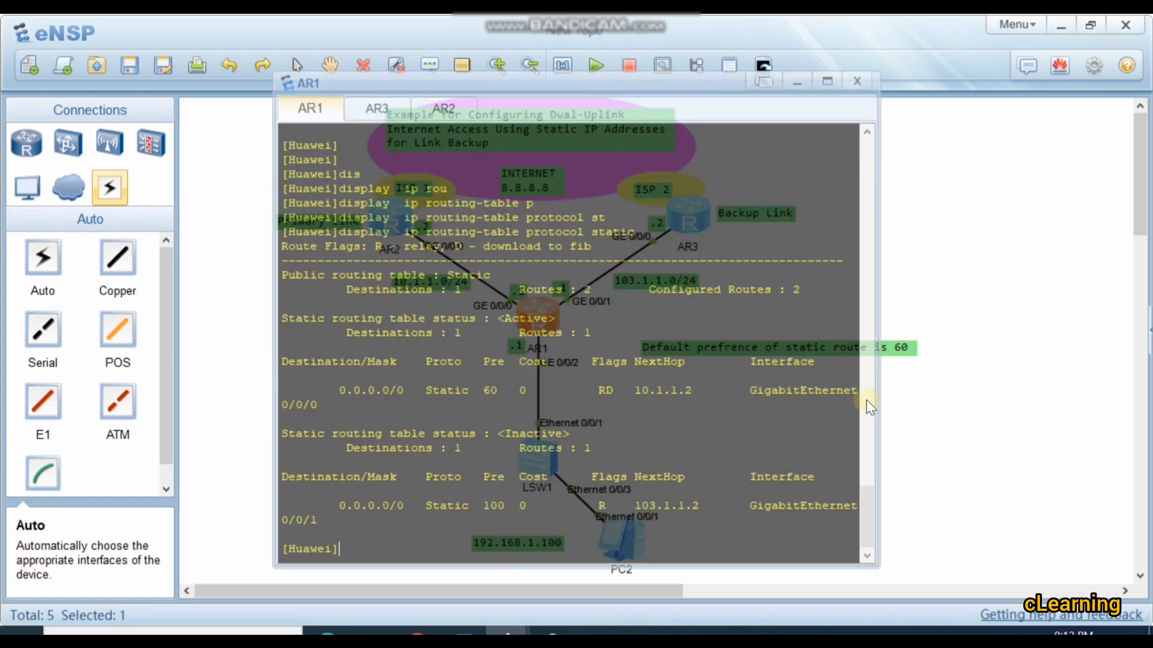
pyautogui.click(888, 397)
pyautogui.doubleClick(610, 549)
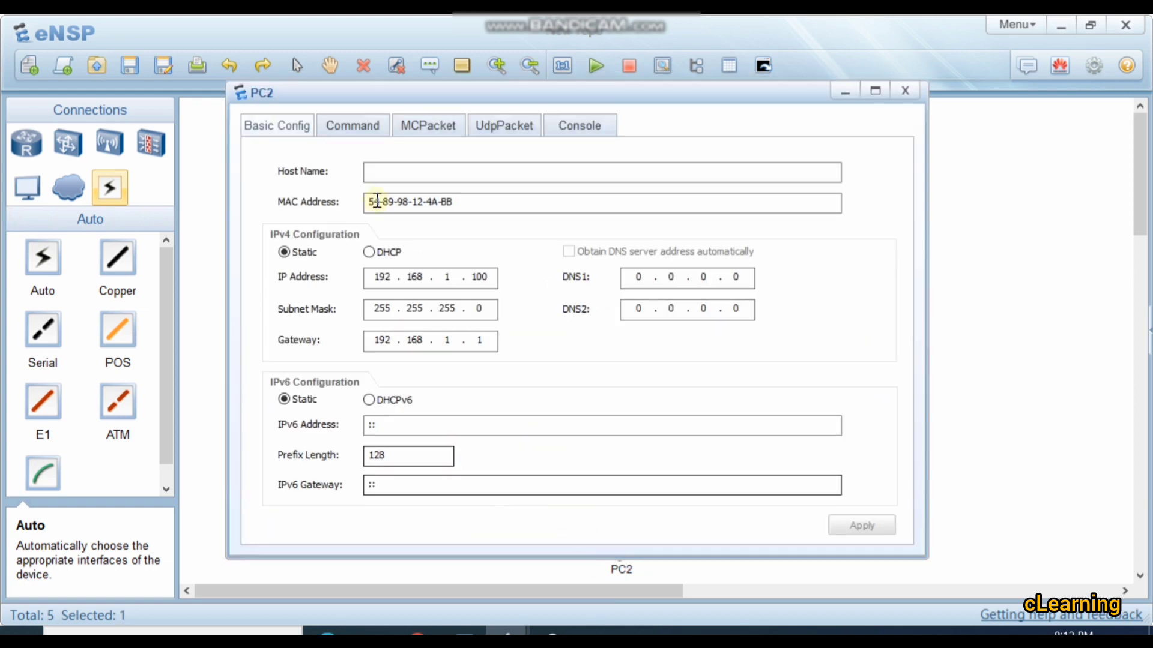
pyautogui.click(356, 128)
pyautogui.write('p')
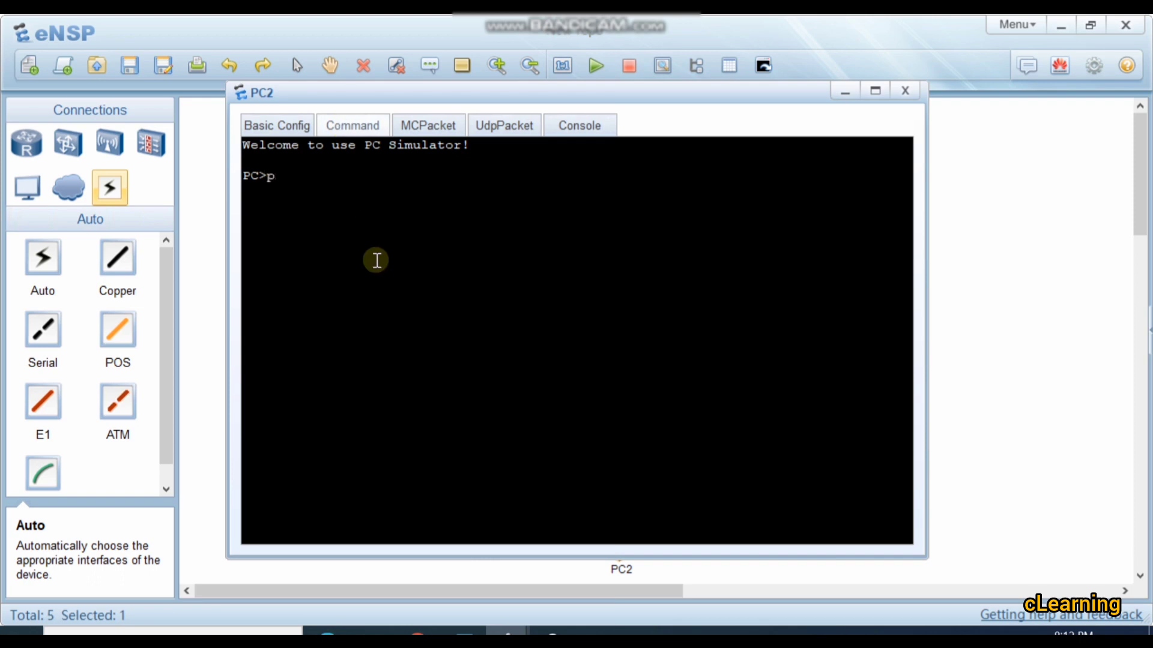
pyautogui.write('ing 8.8.8.8')
pyautogui.press('Return')
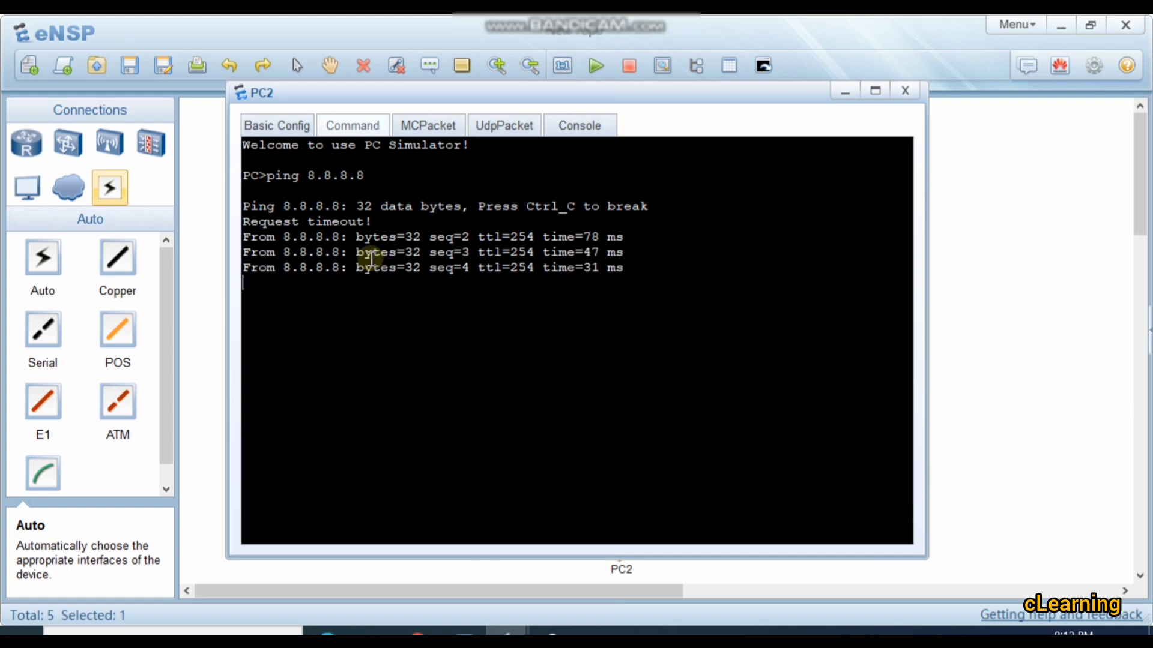
# Step: Trace the route from PC2 to 8.8.8.8 with tracert and run the same trace a second time
pyautogui.click(956, 307)
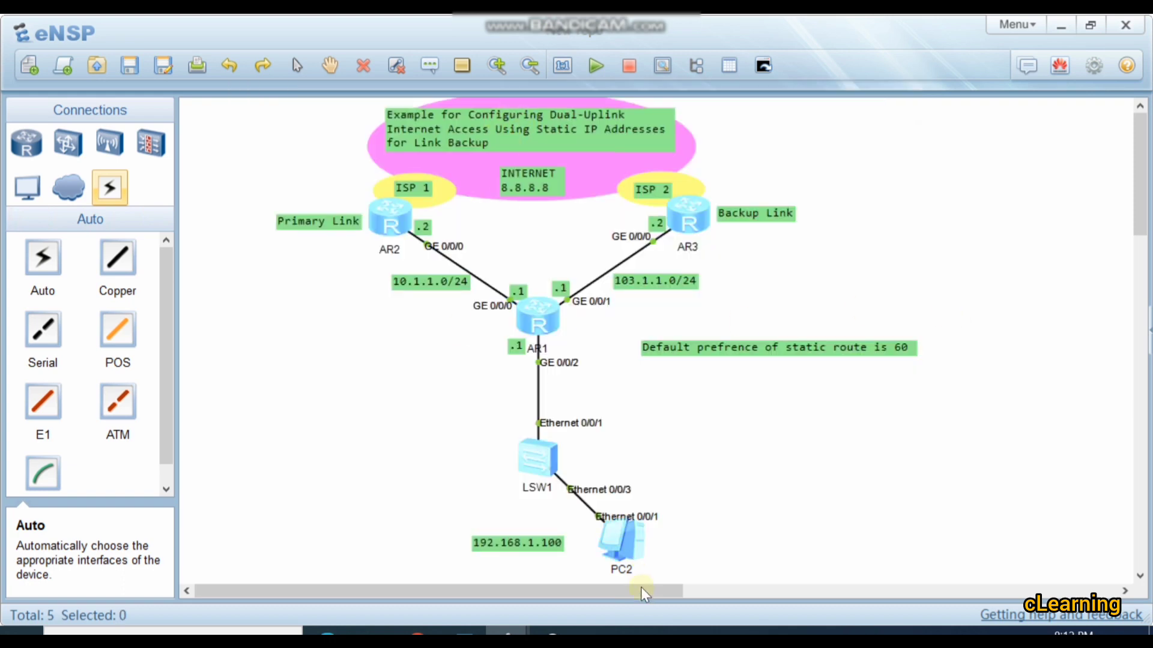
pyautogui.doubleClick(623, 531)
pyautogui.write('trac')
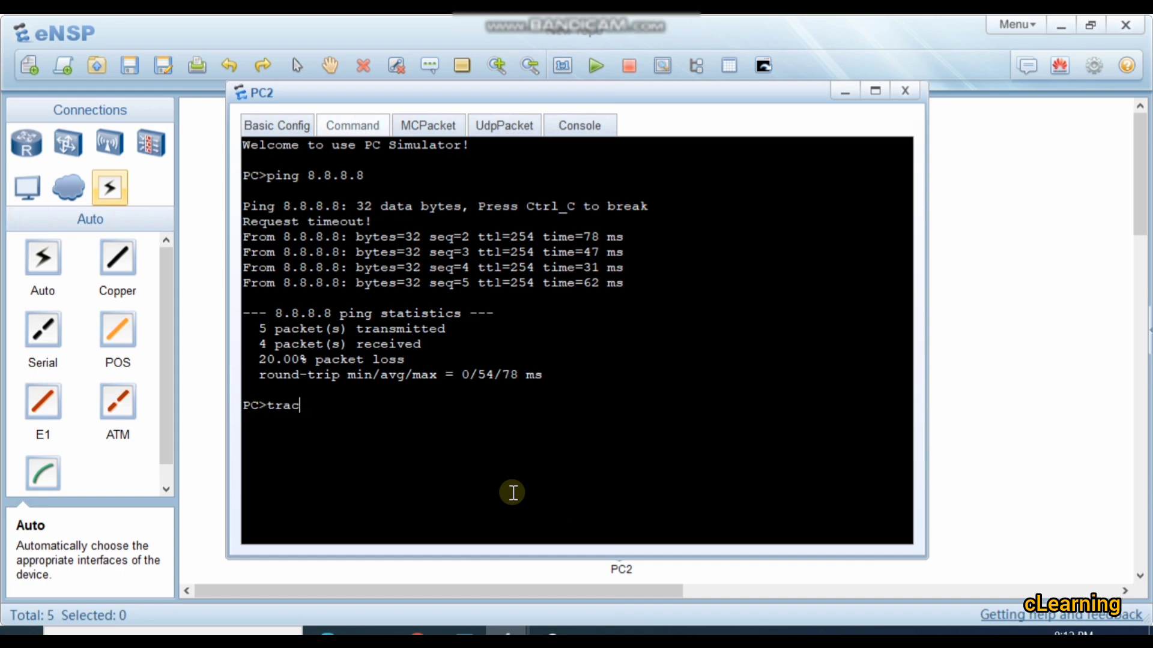
pyautogui.write('ert 8.8.8.8')
pyautogui.press('Return')
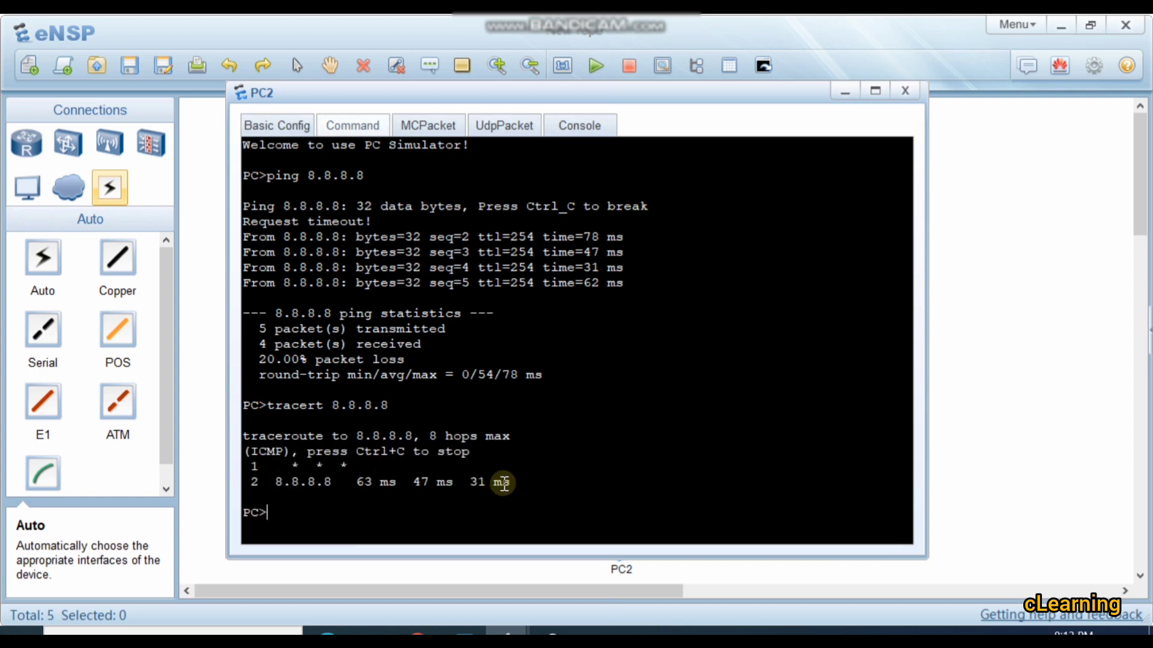
pyautogui.press('Up')
pyautogui.press('Return')
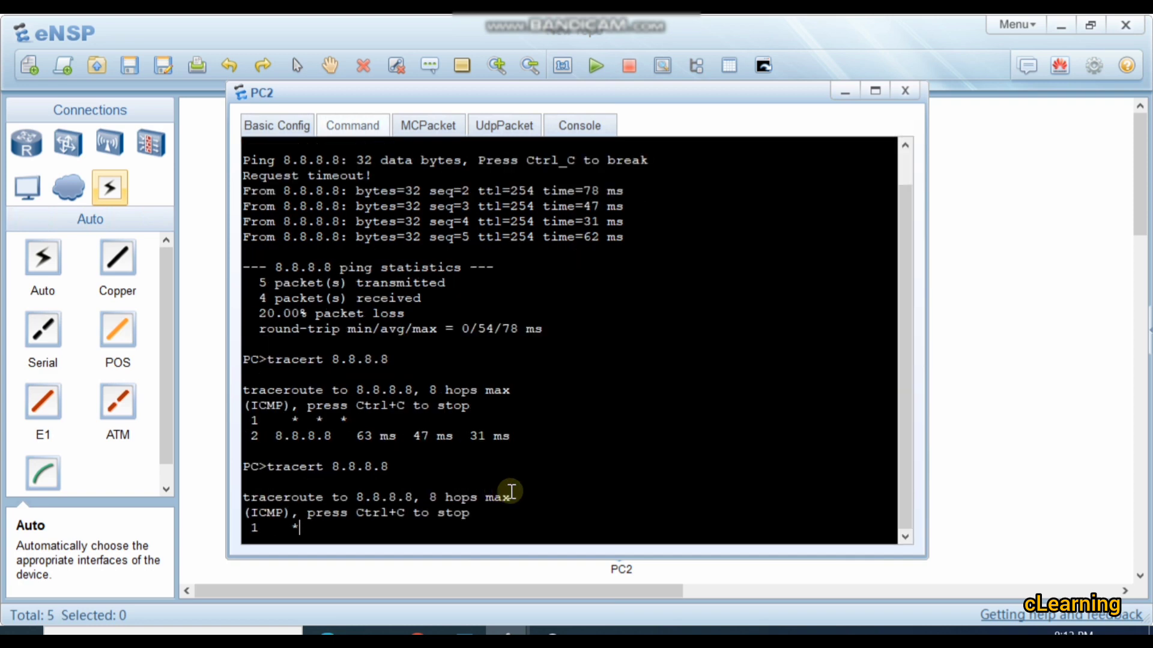
pyautogui.click(934, 331)
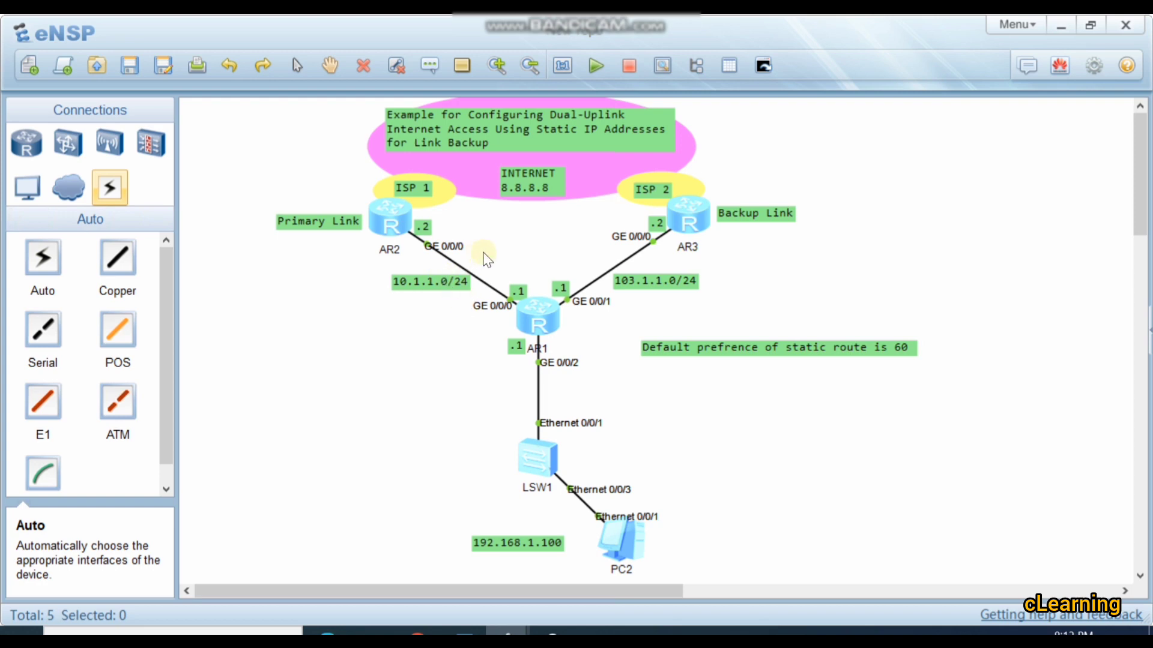
pyautogui.doubleClick(391, 222)
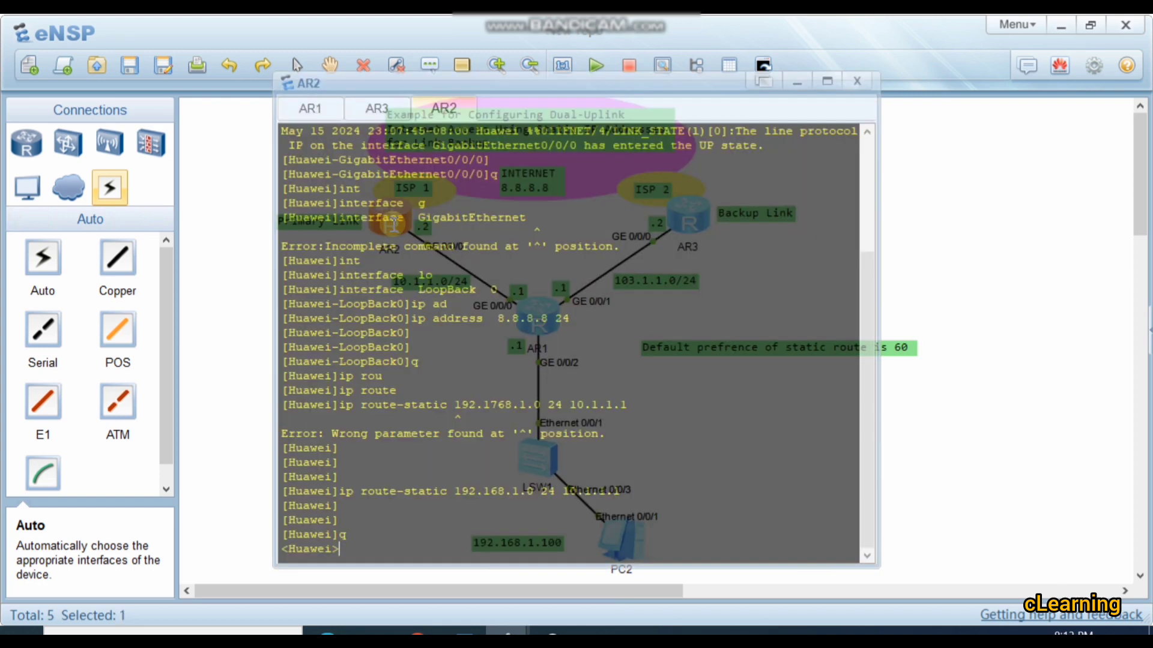
pyautogui.click(955, 451)
# Step: Try to trace the route from PC2 to 8.8.8.8 using tracert with the -d option
pyautogui.doubleClick(621, 541)
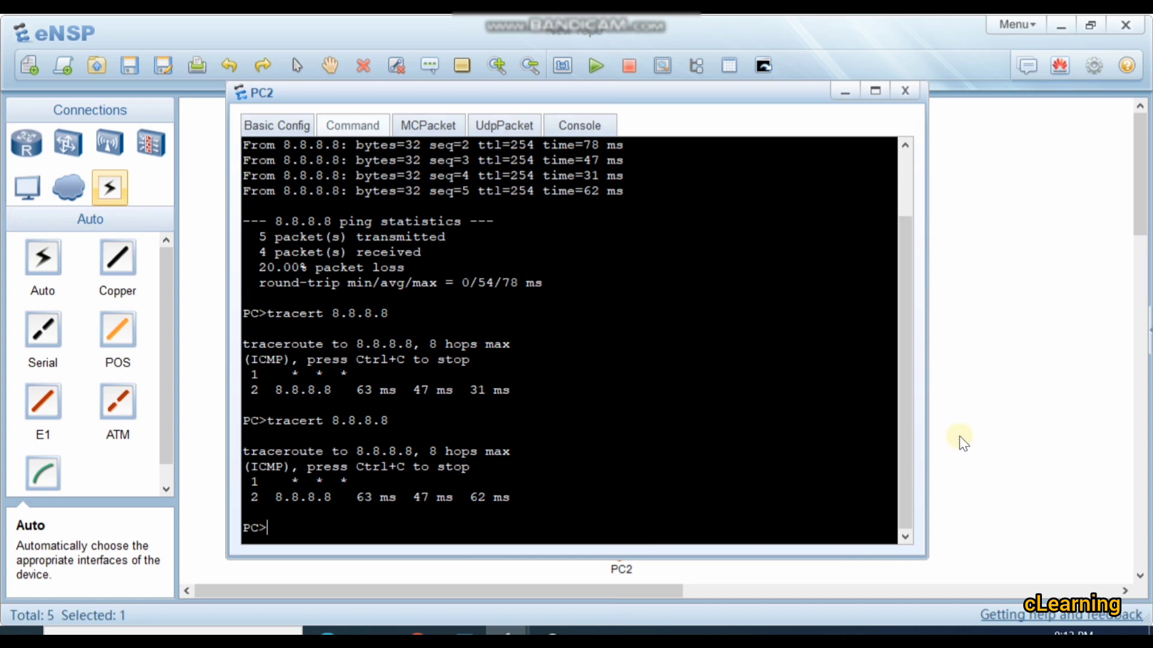
pyautogui.press('Up')
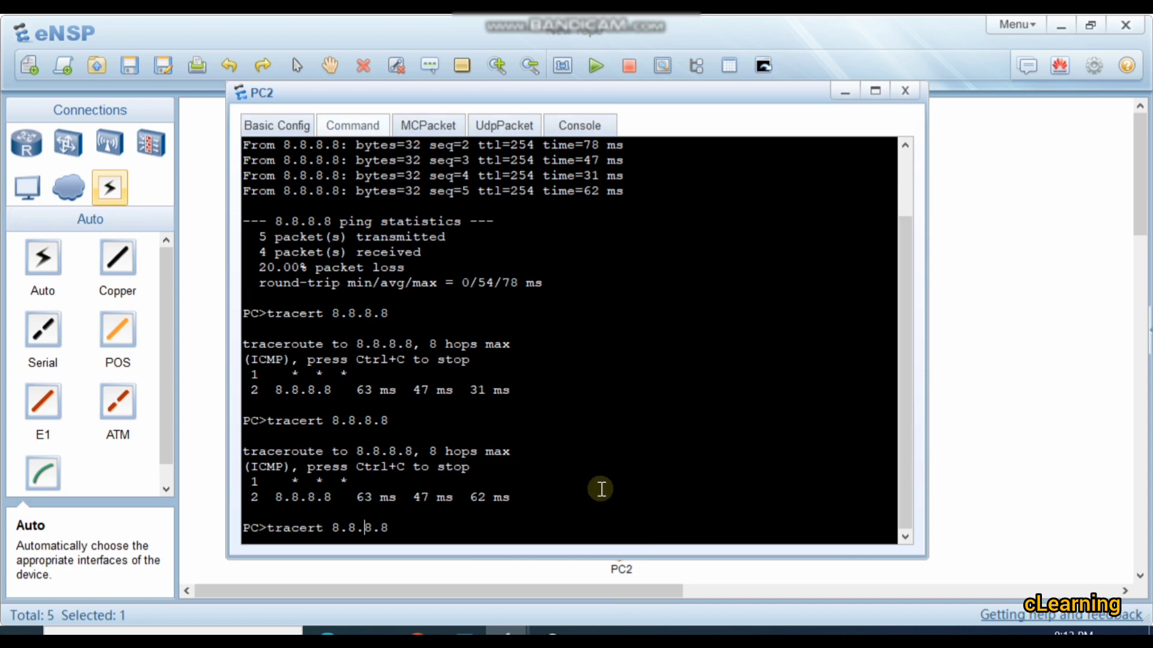
pyautogui.write('-d')
pyautogui.press('Return')
# Step: Rerun tracert to 8.8.8.8 on PC2 without the -d option
pyautogui.press('Up')
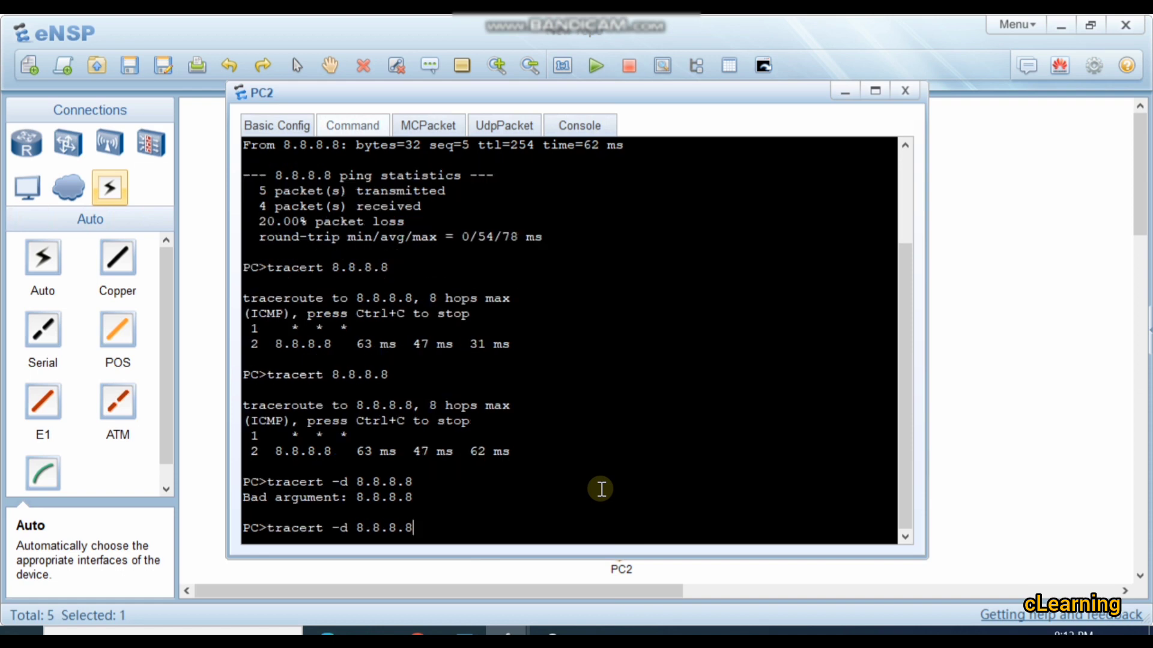
pyautogui.press('BackSpace')
pyautogui.press('BackSpace')
pyautogui.press('BackSpace')
pyautogui.press('BackSpace')
pyautogui.press('BackSpace')
pyautogui.press('BackSpace')
pyautogui.press('BackSpace')
pyautogui.press('BackSpace')
pyautogui.press('BackSpace')
pyautogui.press('BackSpace')
pyautogui.write('8.8.8.8')
pyautogui.press('Return')
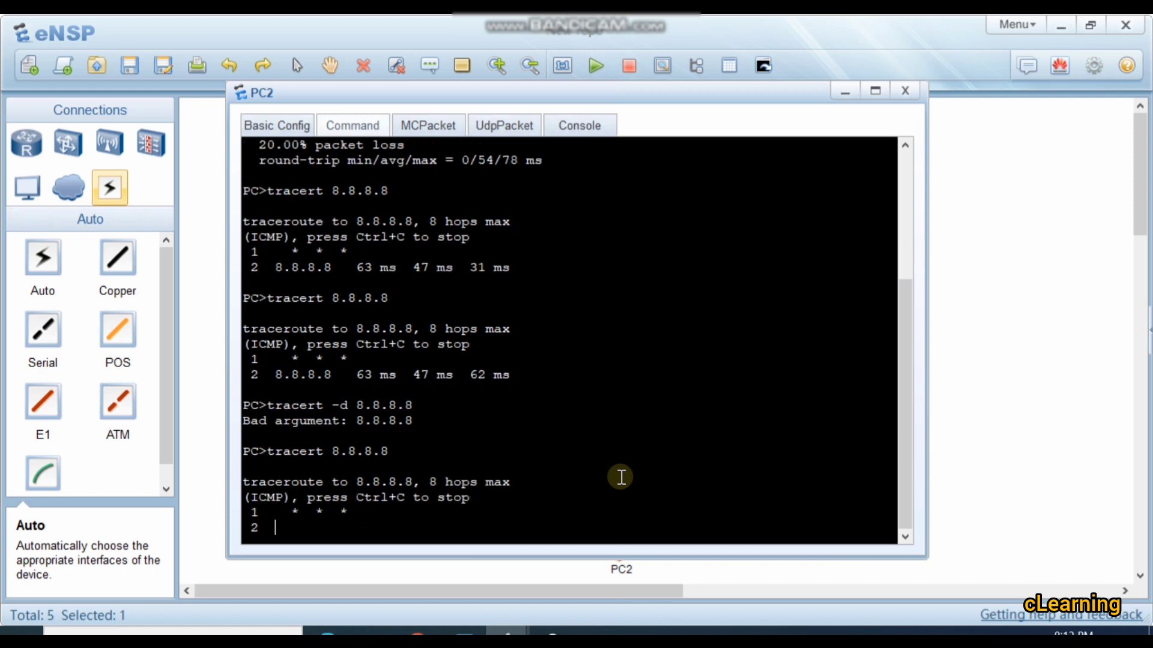
# Step: Enter the interface view of GigabitEthernet 0/0/0 on router AR1
pyautogui.click(964, 429)
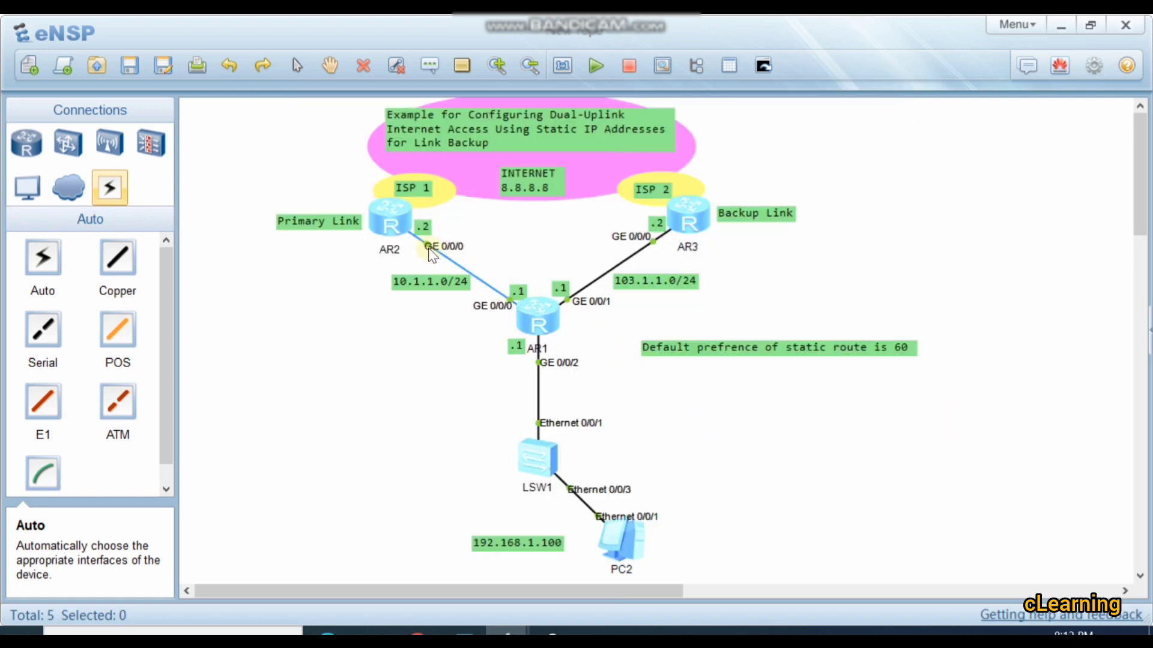
pyautogui.doubleClick(538, 320)
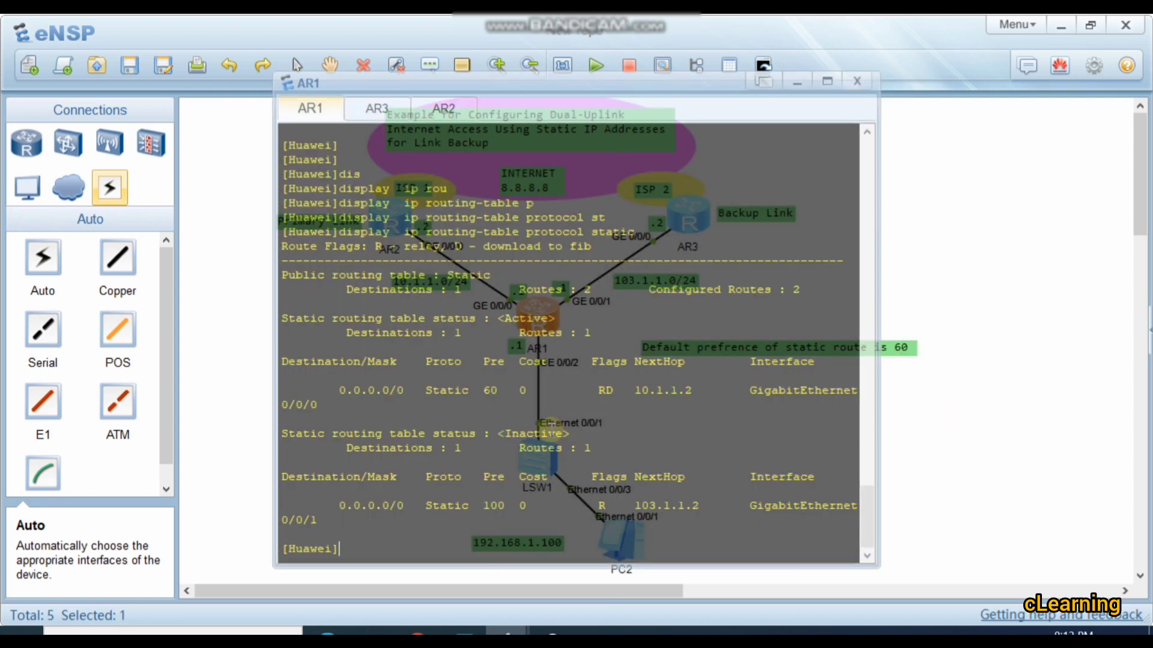
pyautogui.write('nt')
pyautogui.press('Tab')
pyautogui.write('g')
pyautogui.press('Tab')
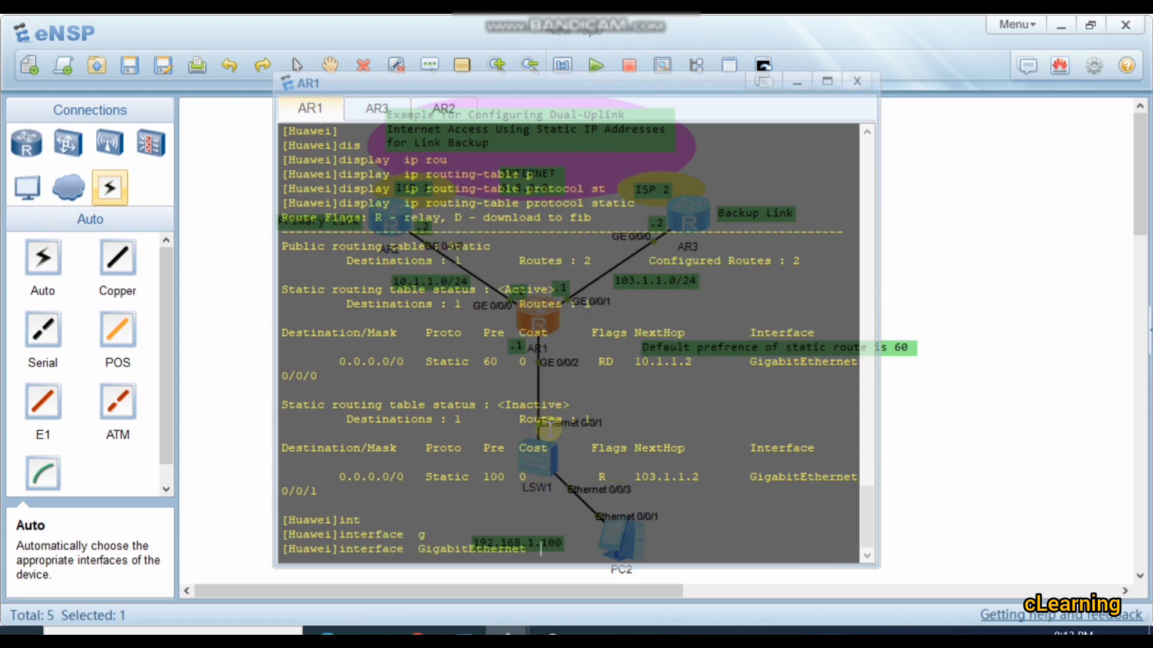
pyautogui.write('0/0/0')
pyautogui.press('Return')
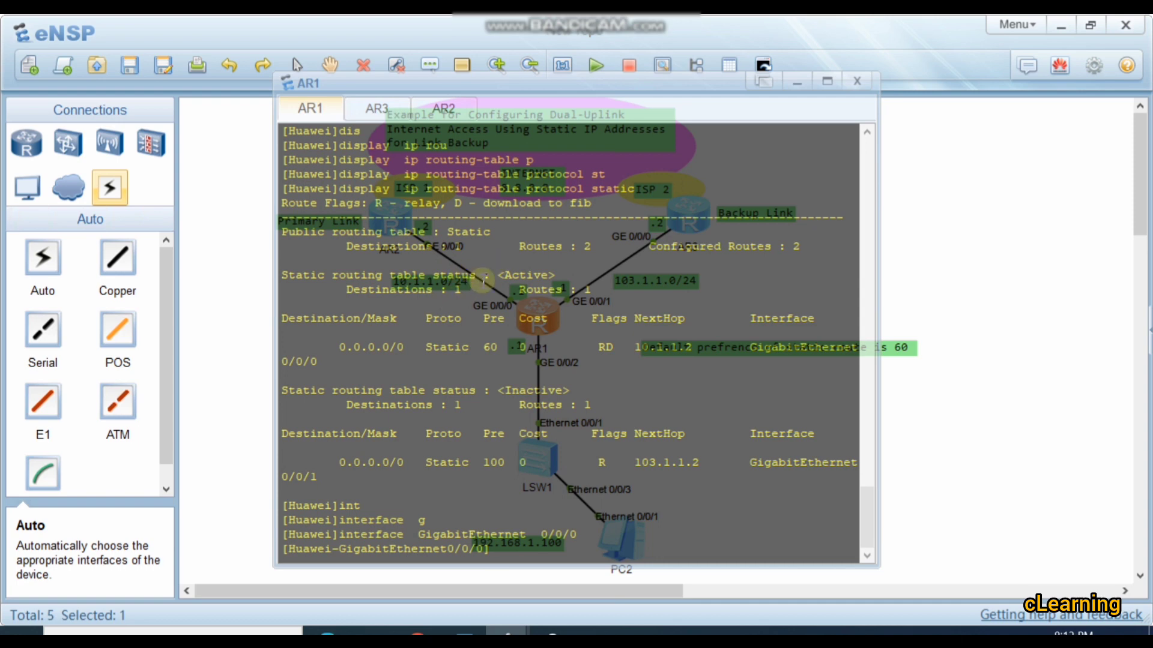
# Step: Shut down AR1's GigabitEthernet 0/0/0 interface to take the primary link offline, and check the router's console
pyautogui.write('shu')
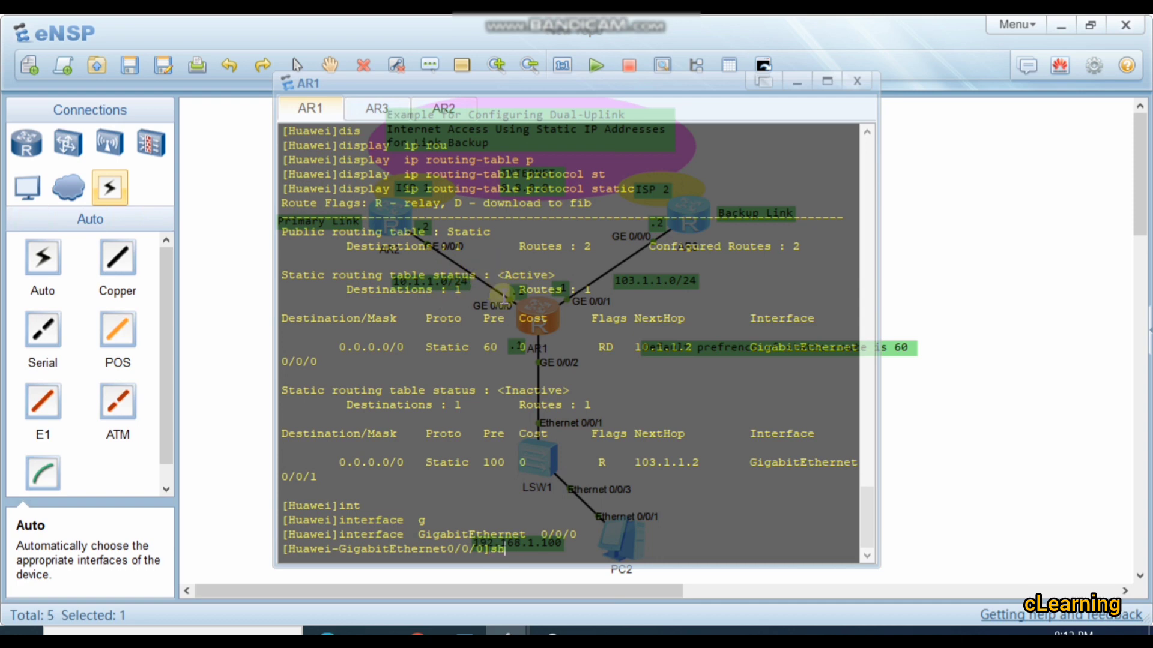
pyautogui.press('Tab')
pyautogui.press('Return')
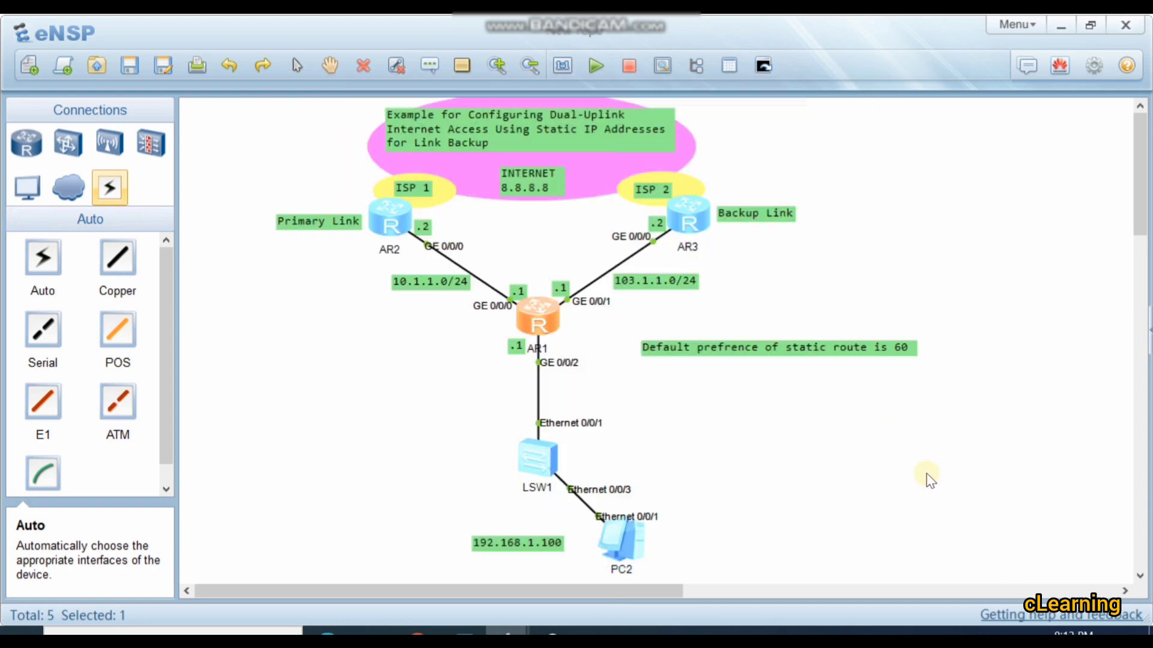
pyautogui.click(634, 390)
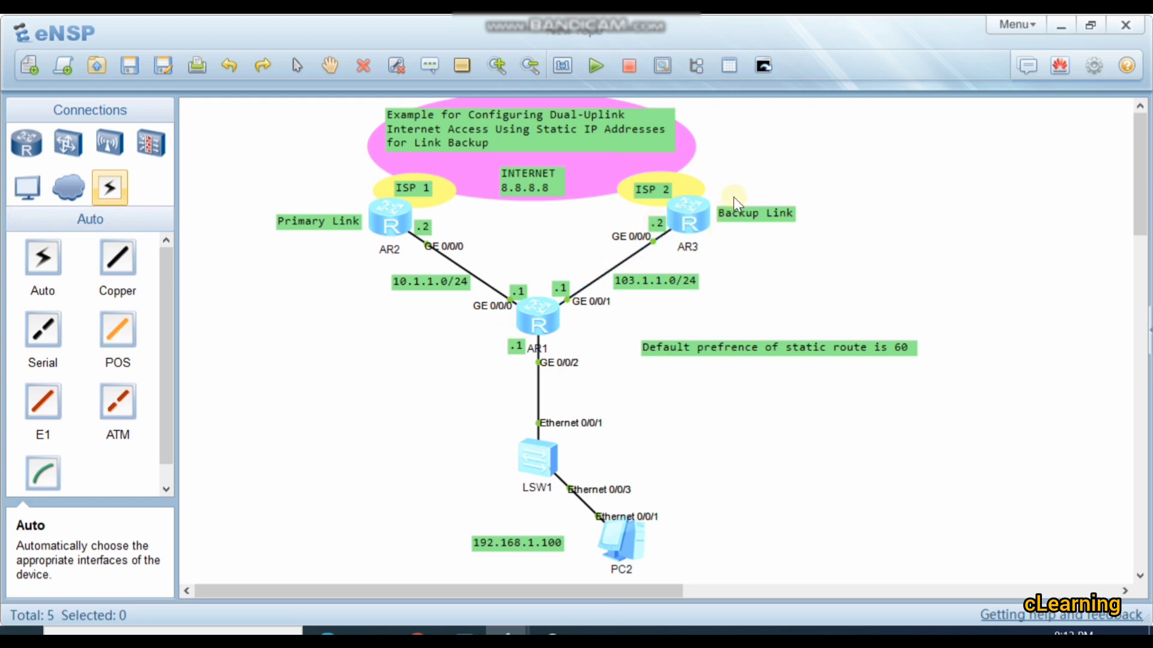
pyautogui.doubleClick(552, 319)
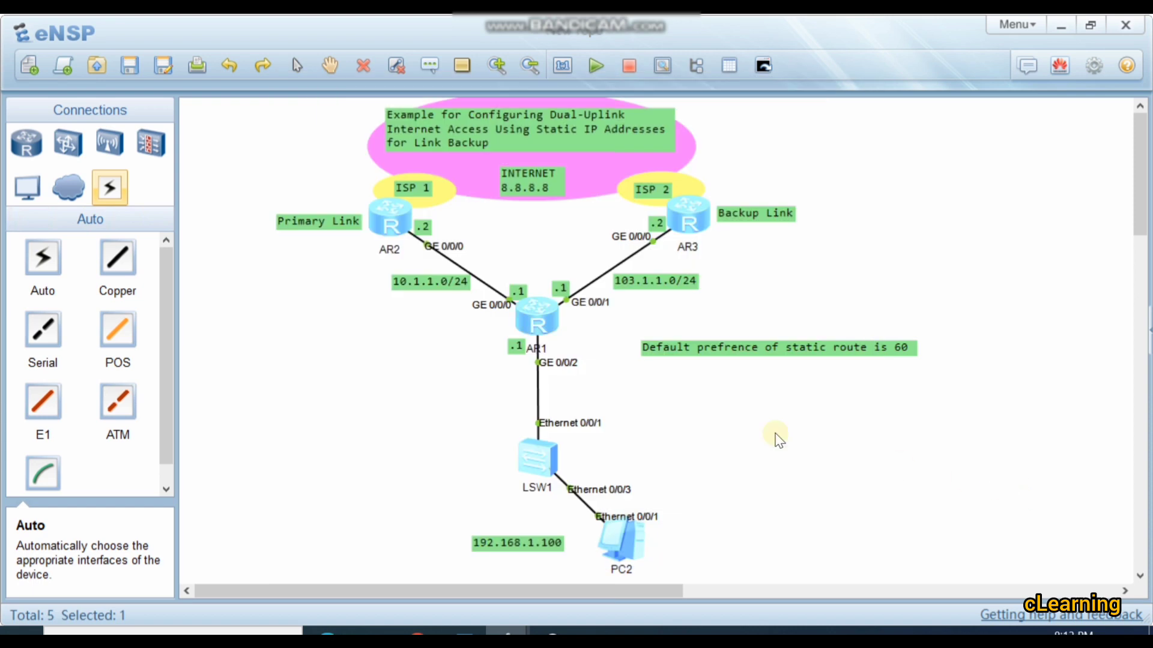
pyautogui.click(775, 434)
# Step: Quit the GigabitEthernet 0/0/0 interface view on AR1 to return to the system view
pyautogui.doubleClick(535, 307)
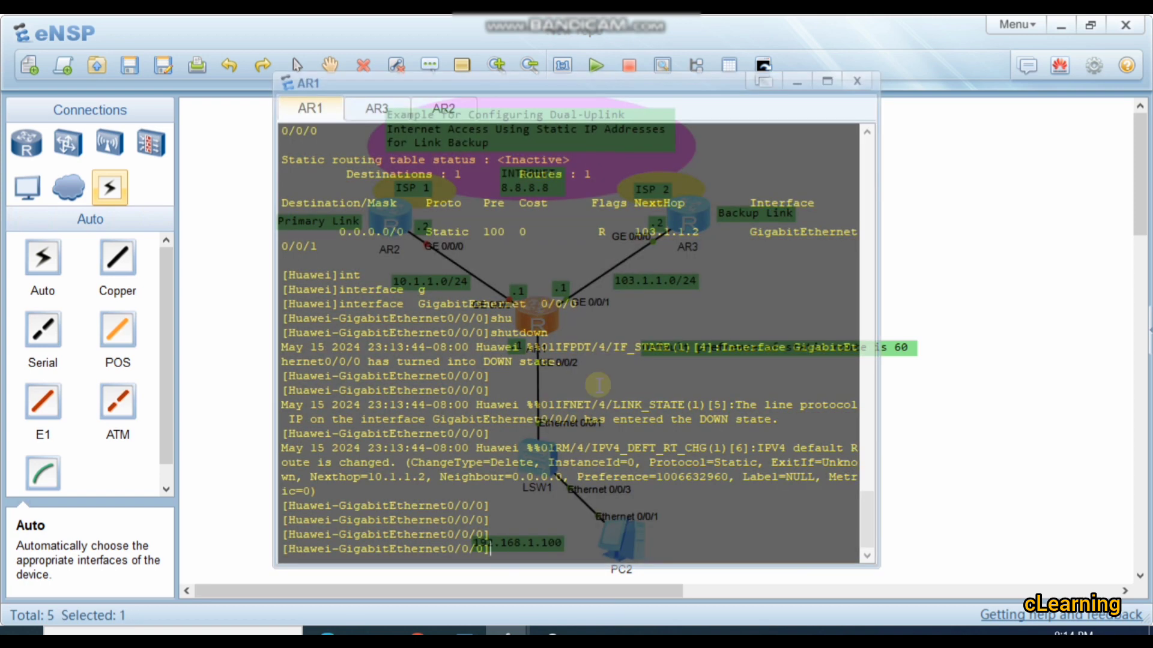
pyautogui.write('q')
pyautogui.press('Return')
pyautogui.press('Return')
pyautogui.press('Return')
# Step: Display AR1's static routes with display ip routing-table protocol static
pyautogui.write('dis')
pyautogui.press('Tab')
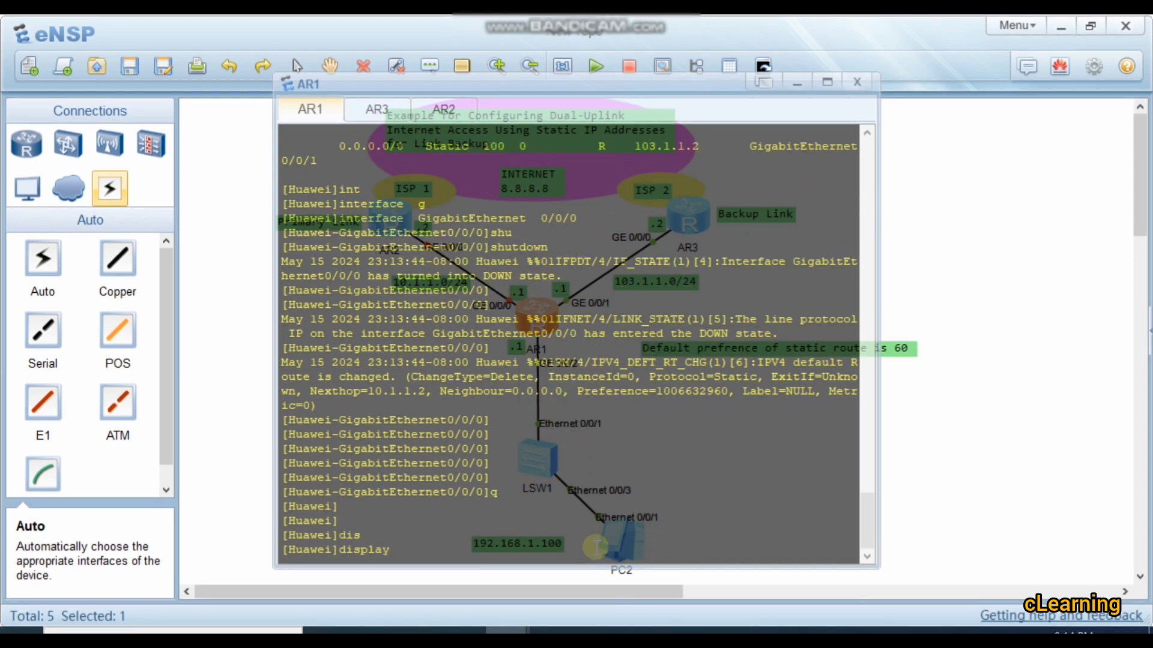
pyautogui.write('ip rou')
pyautogui.press('Tab')
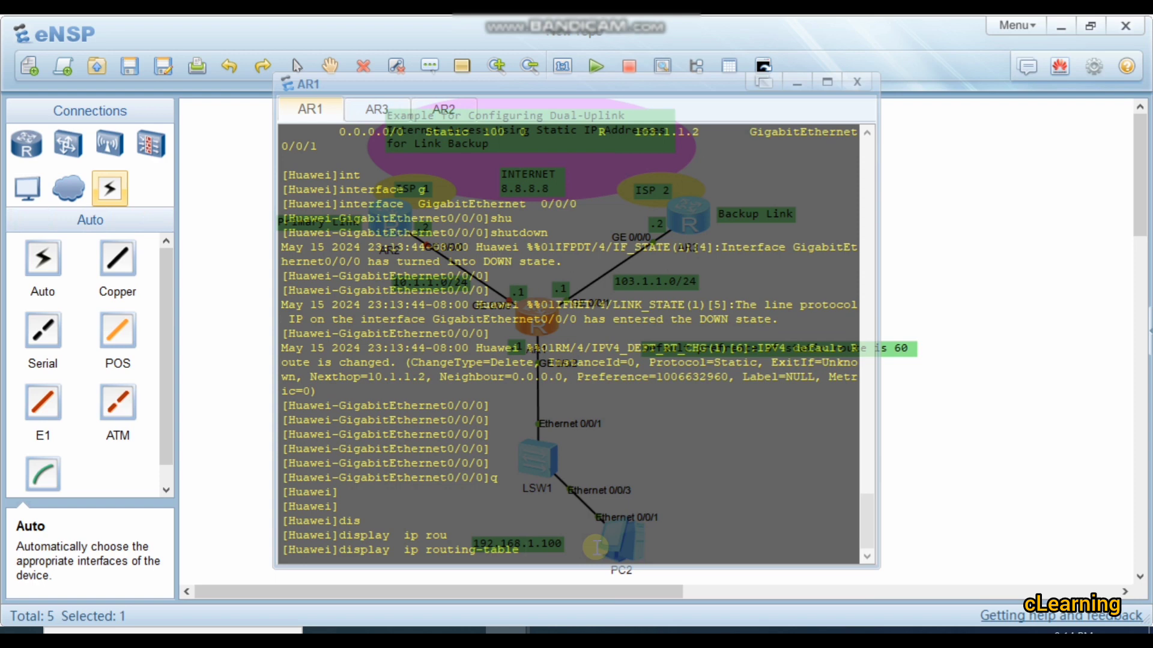
pyautogui.write('p')
pyautogui.press('Tab')
pyautogui.write('st')
pyautogui.press('Tab')
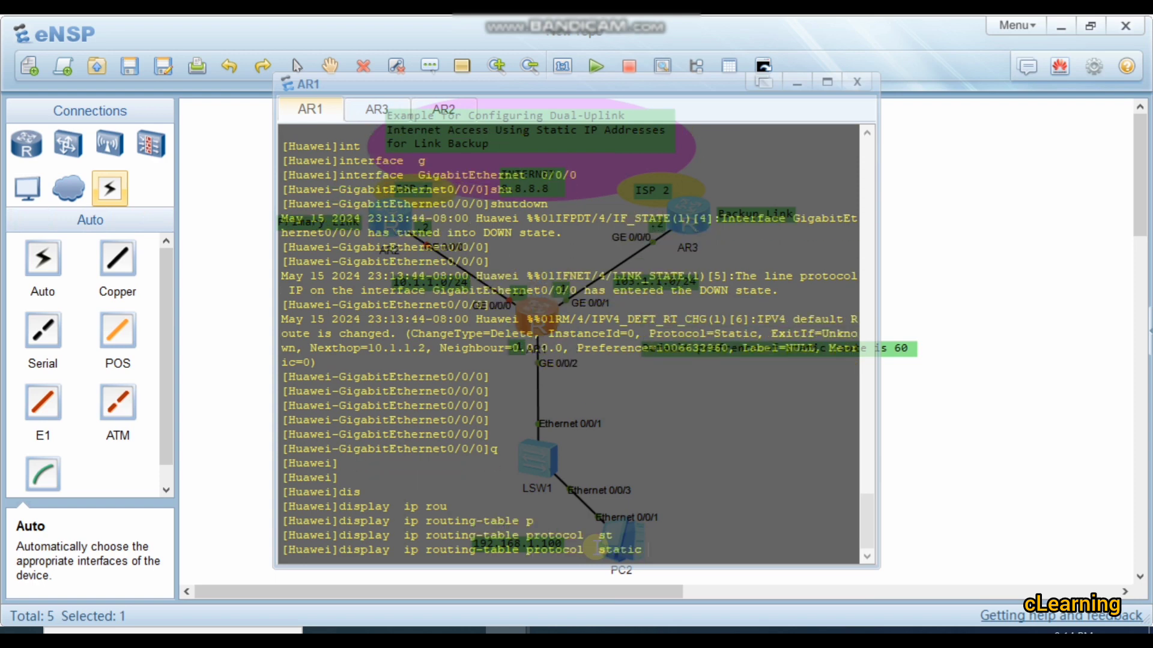
pyautogui.press('Return')
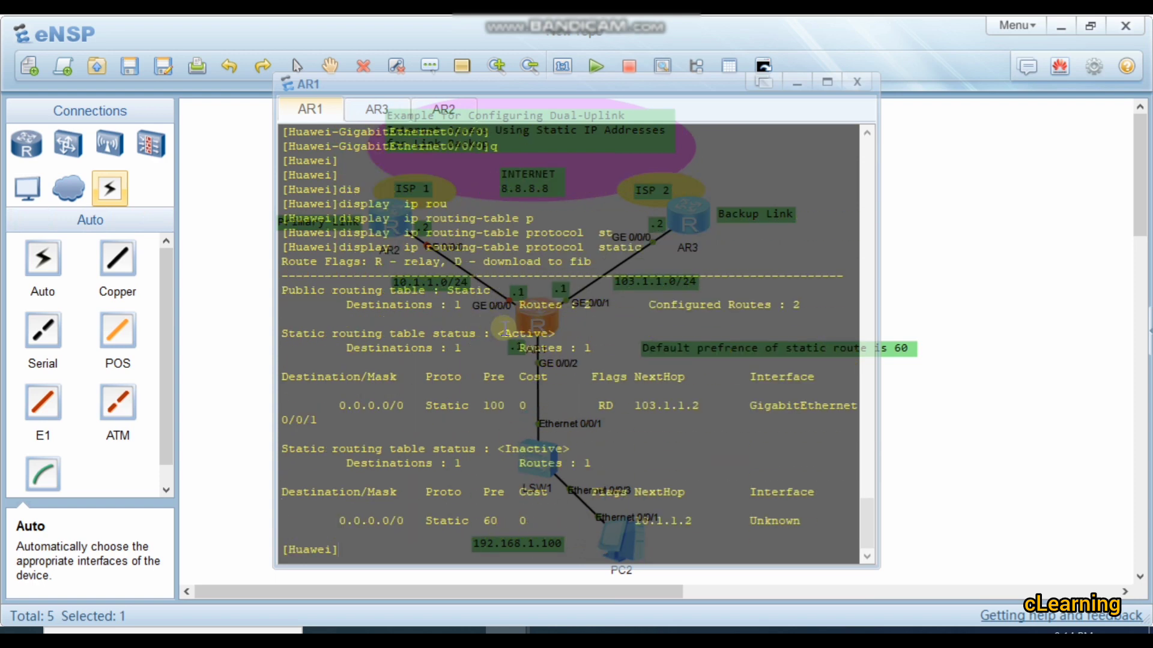
# Step: Examine the status, preference and next hop of AR1's active and inactive default routes
pyautogui.moveTo(505, 333); pyautogui.dragTo(544, 330)
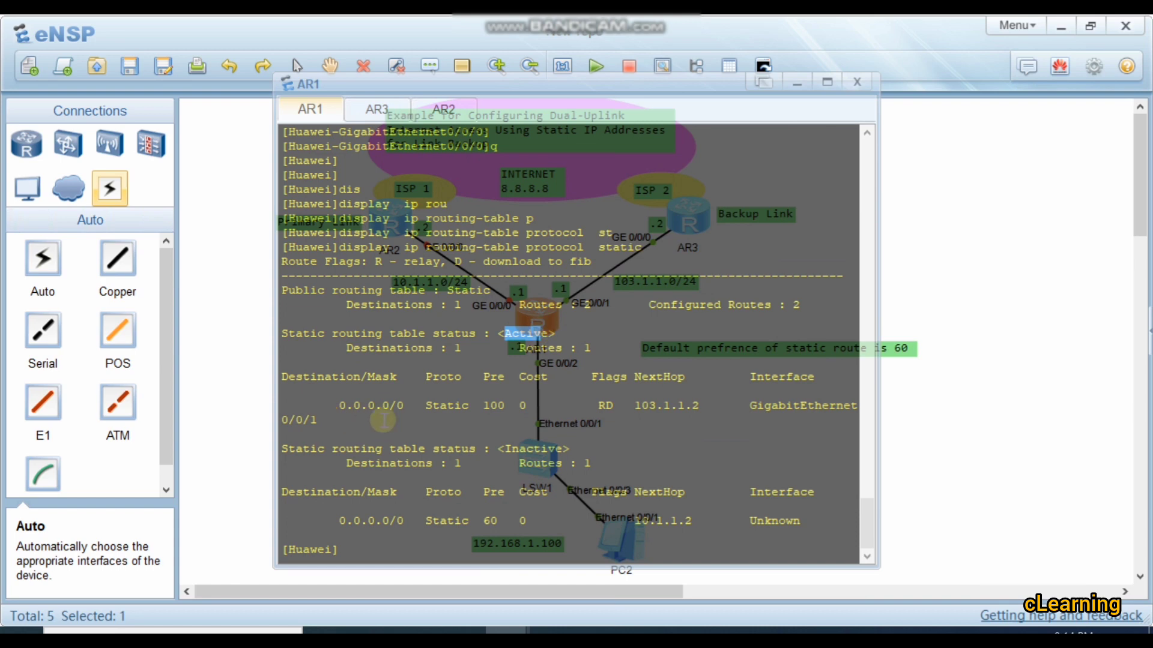
pyautogui.moveTo(483, 406); pyautogui.dragTo(537, 406)
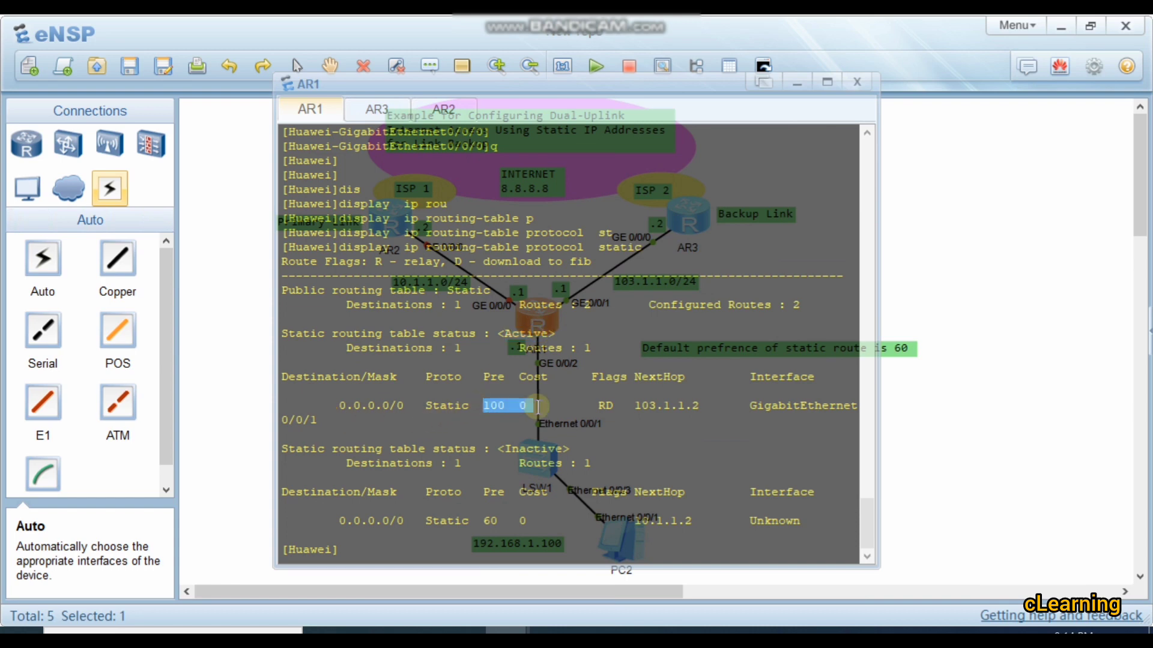
pyautogui.moveTo(282, 391); pyautogui.dragTo(714, 406)
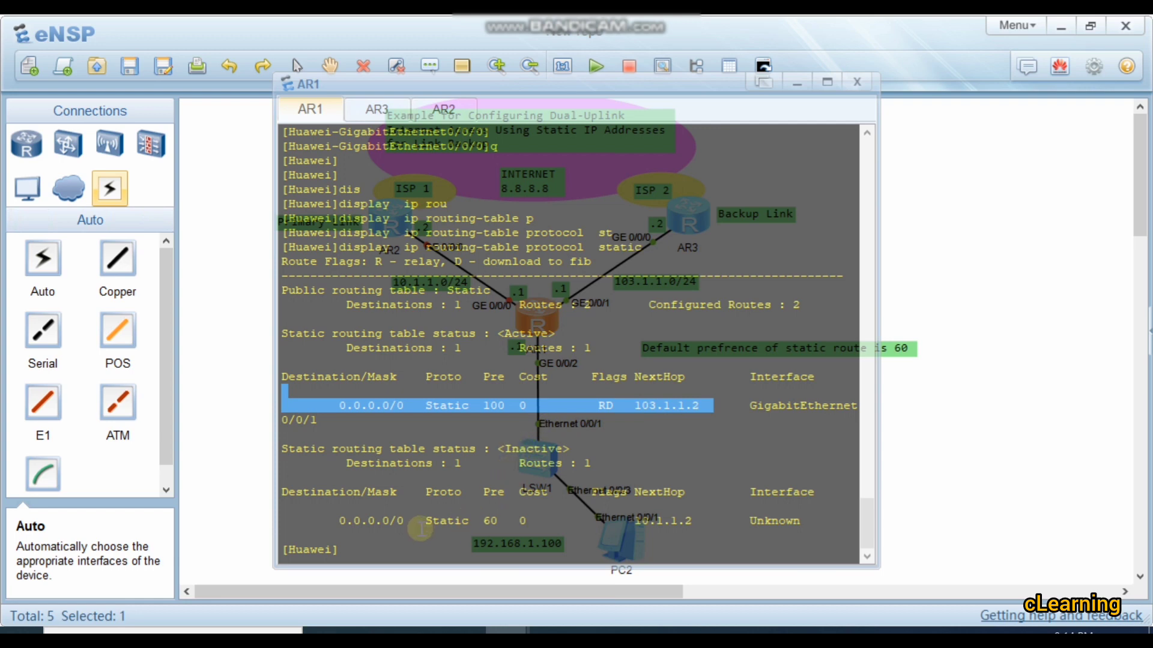
pyautogui.moveTo(426, 521); pyautogui.dragTo(499, 514)
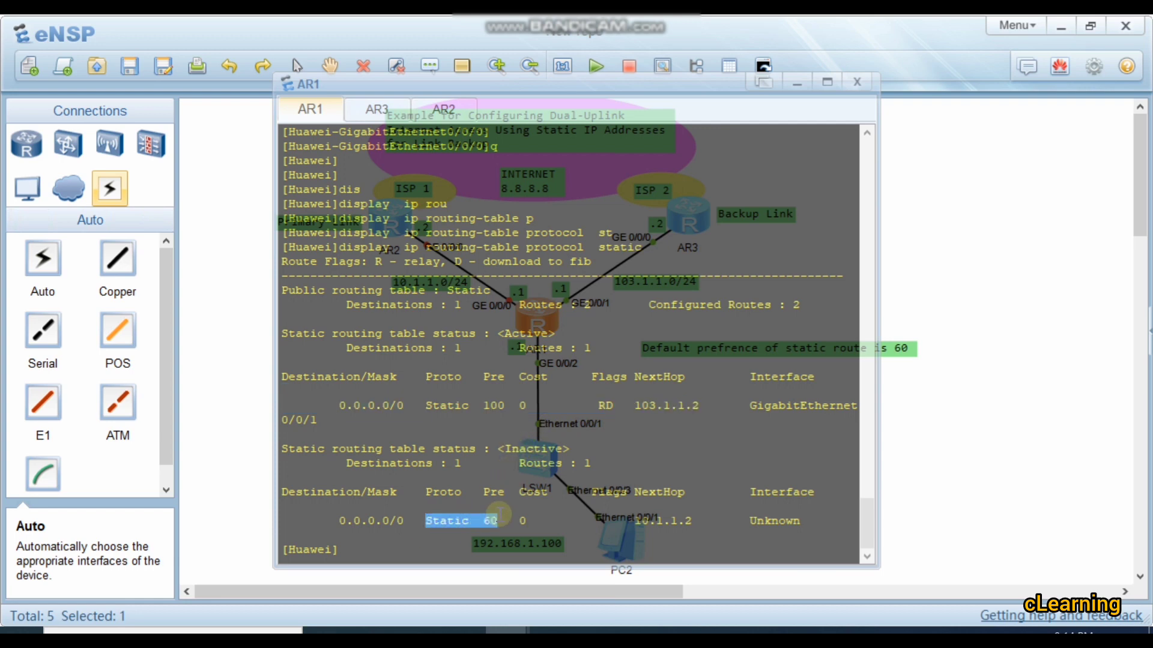
pyautogui.moveTo(635, 520); pyautogui.dragTo(684, 520)
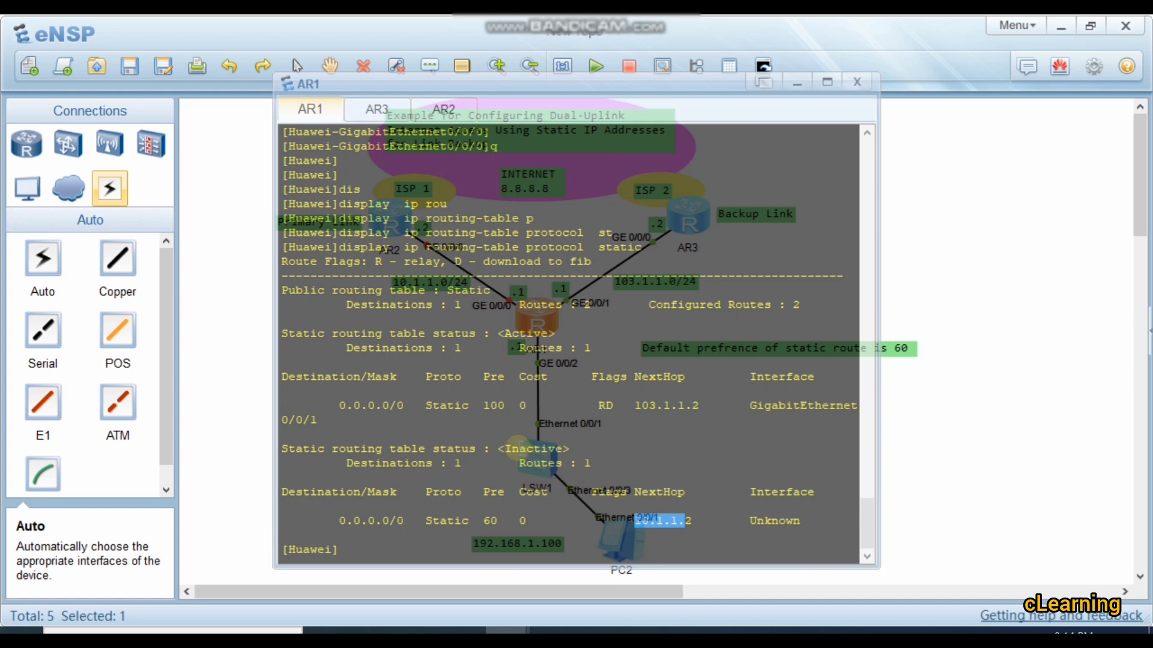
pyautogui.moveTo(510, 448); pyautogui.dragTo(670, 509)
pyautogui.click(773, 520)
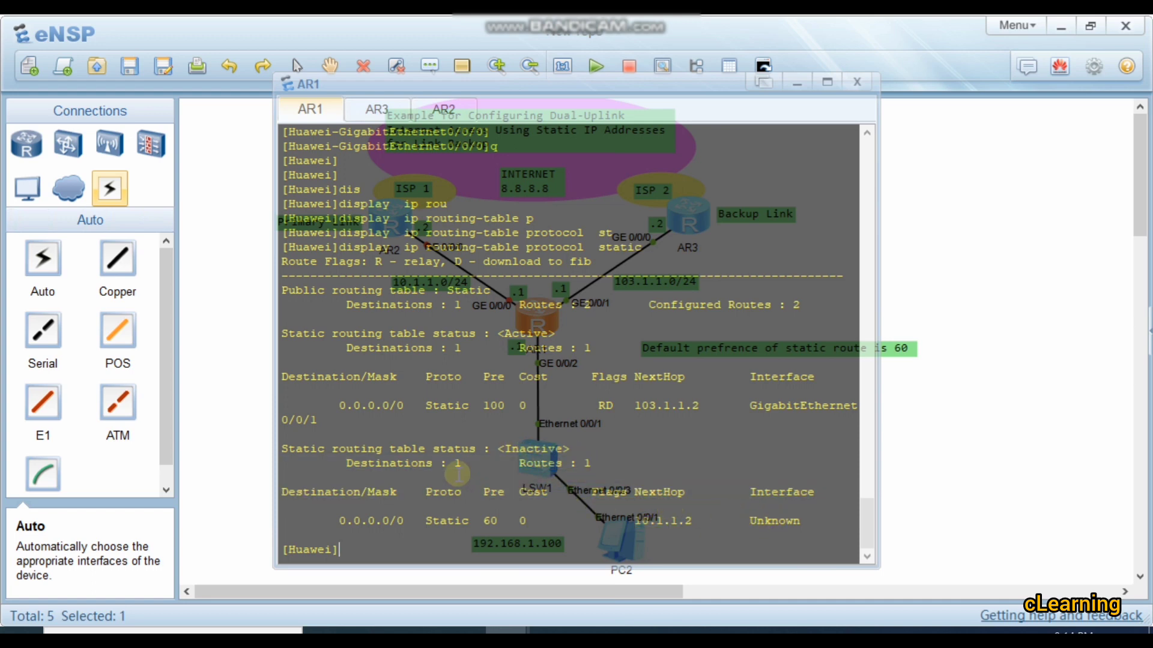
pyautogui.click(268, 437)
pyautogui.doubleClick(540, 327)
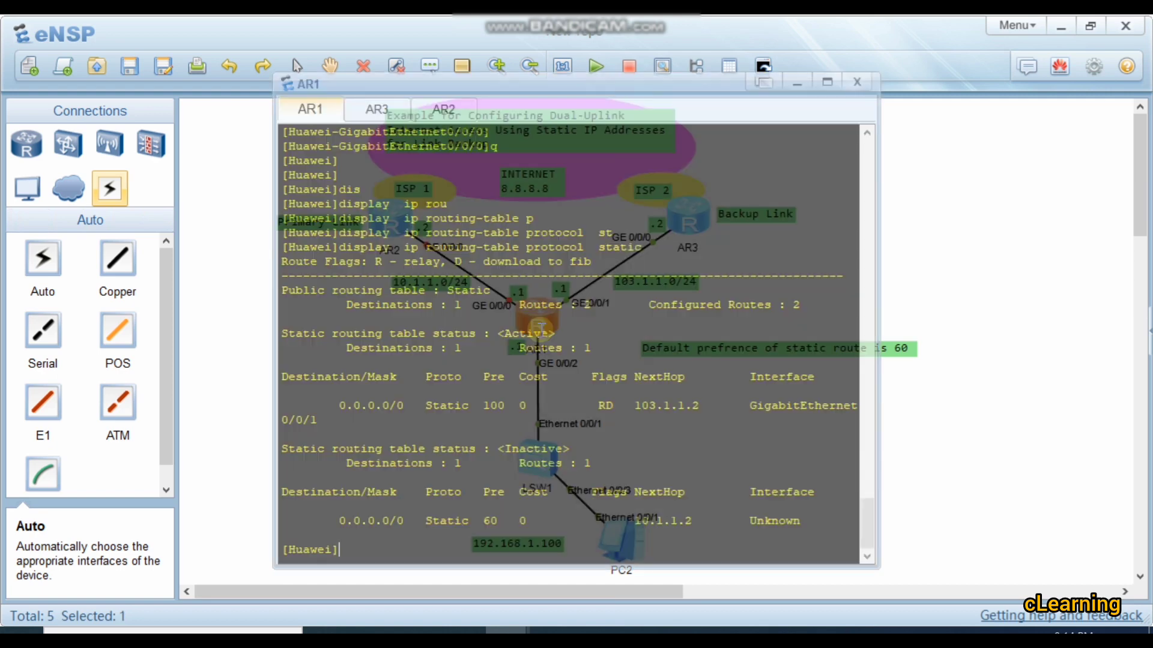
pyautogui.press('Return')
pyautogui.press('Return')
pyautogui.press('Return')
pyautogui.press('Return')
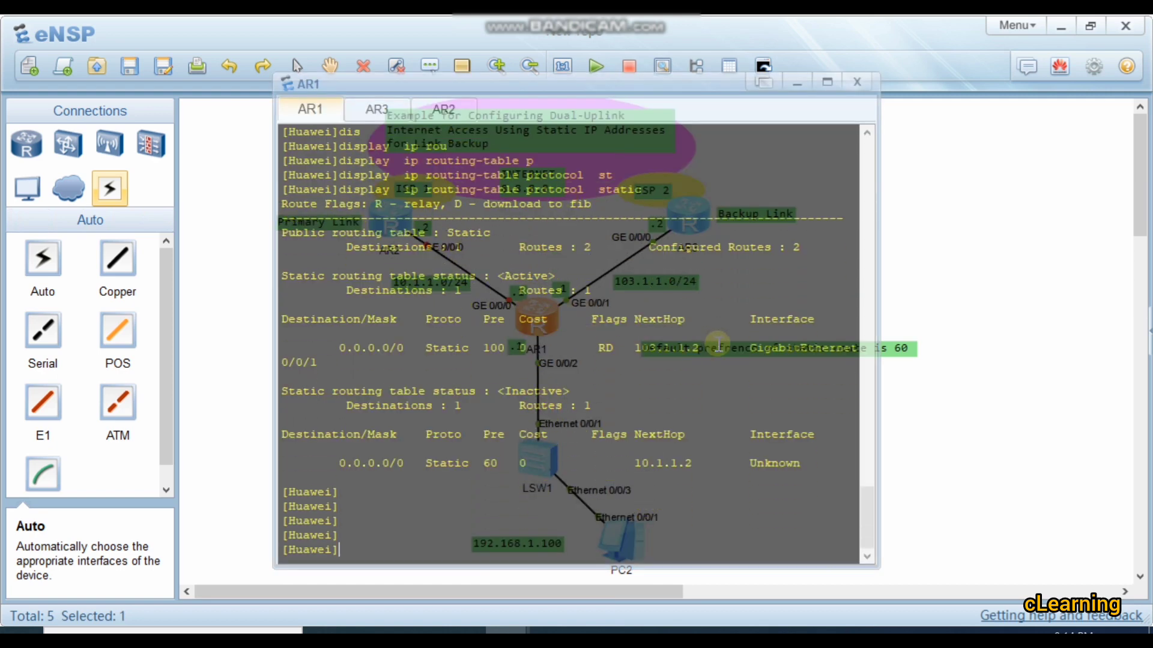
pyautogui.moveTo(720, 345); pyautogui.dragTo(264, 305)
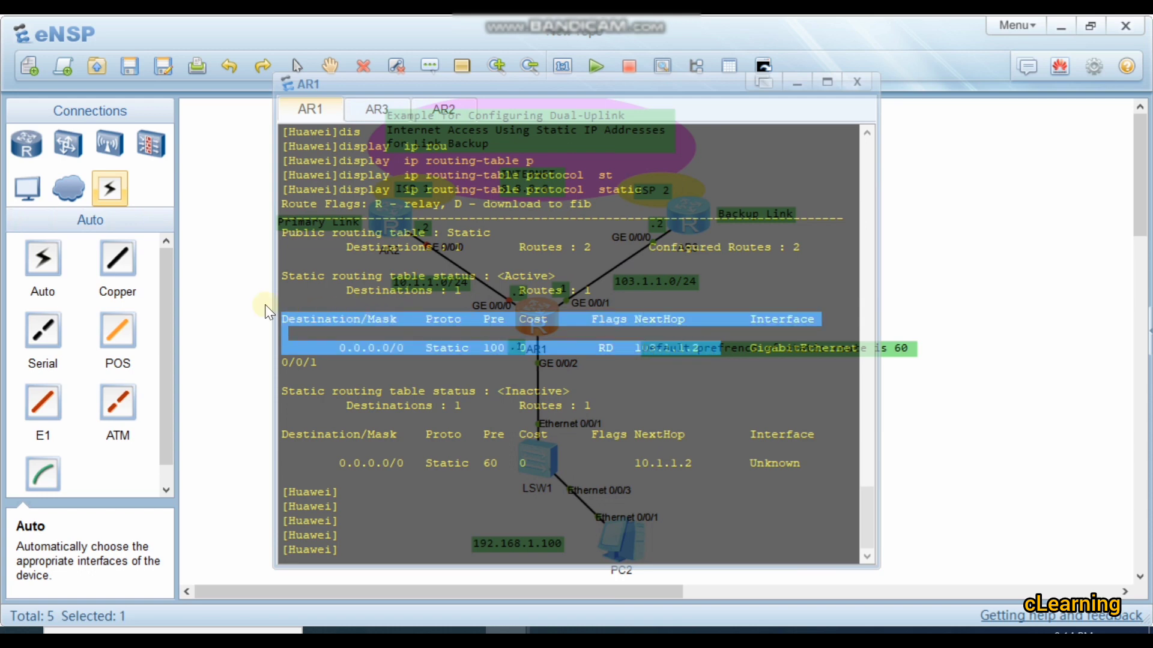
pyautogui.click(265, 305)
# Step: Start a tracert to 8.8.8.8 from PC2's command line and interrupt it
pyautogui.doubleClick(631, 548)
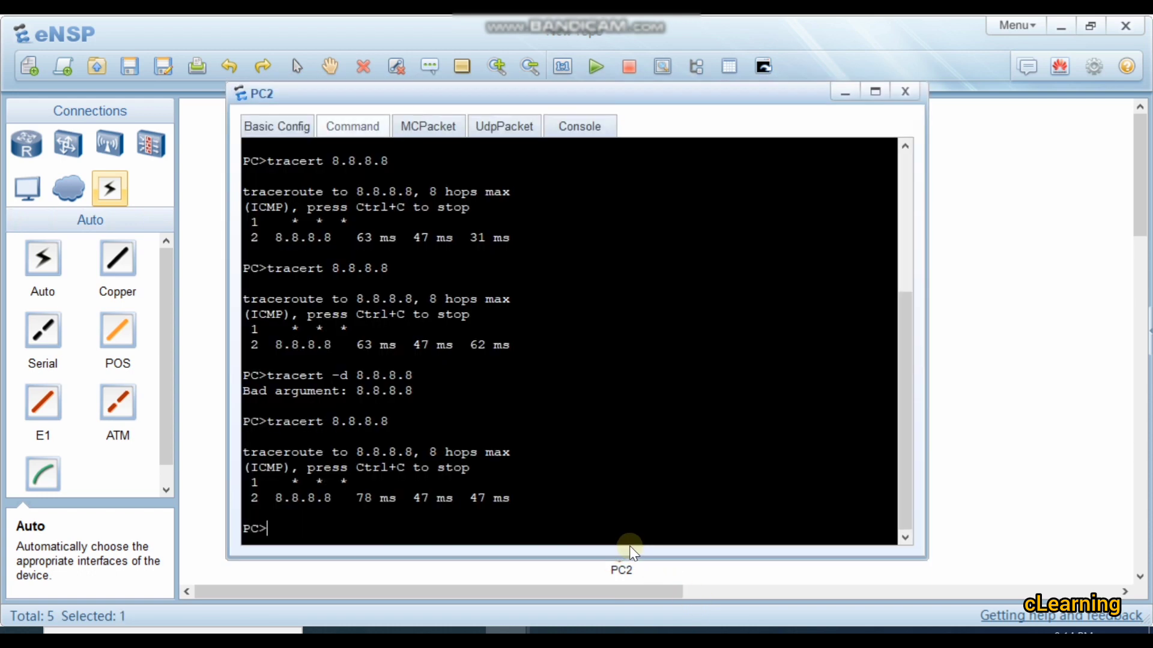
pyautogui.press('Up')
pyautogui.press('Up')
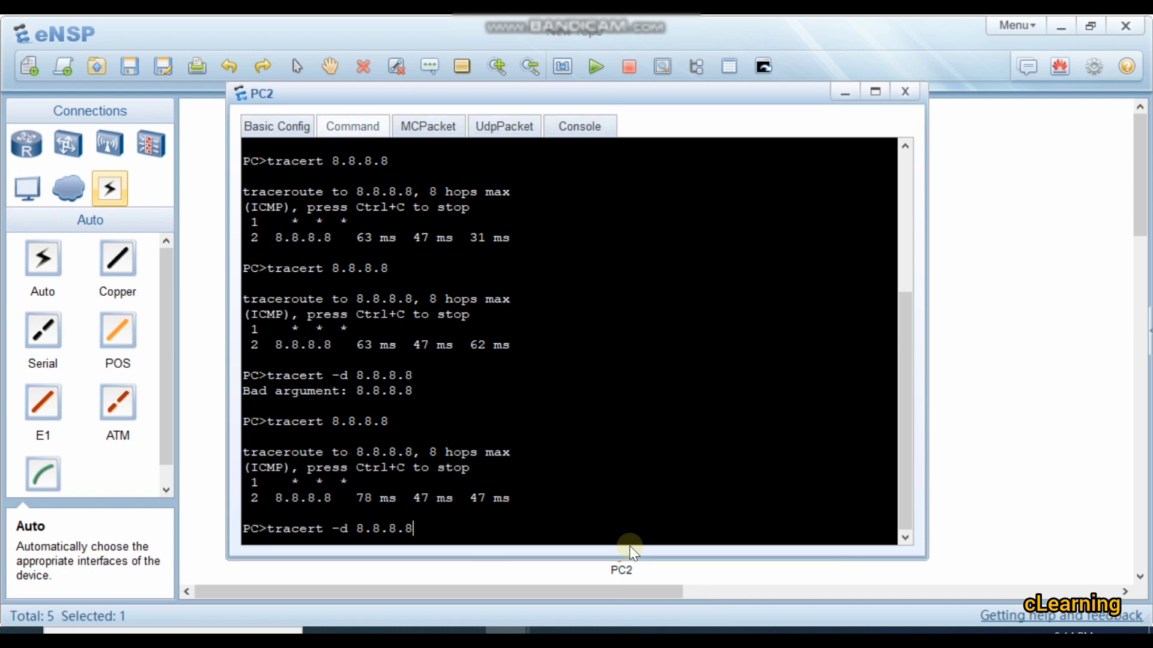
pyautogui.press('Down')
pyautogui.press('Return')
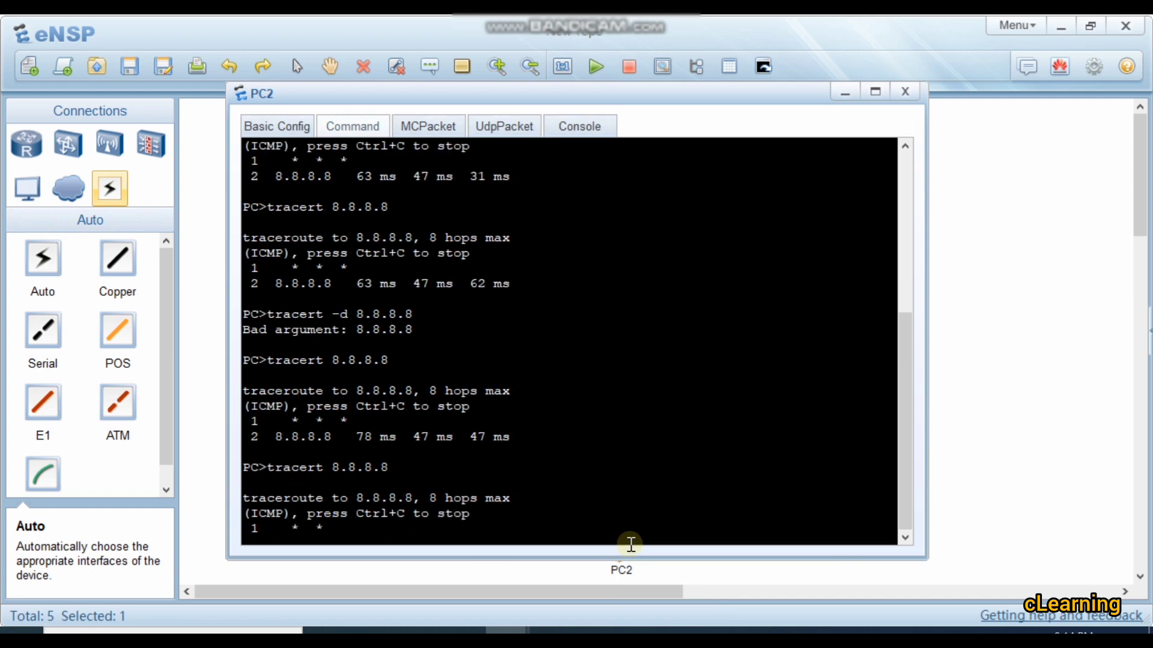
pyautogui.hotkey('ctrl', 'c')
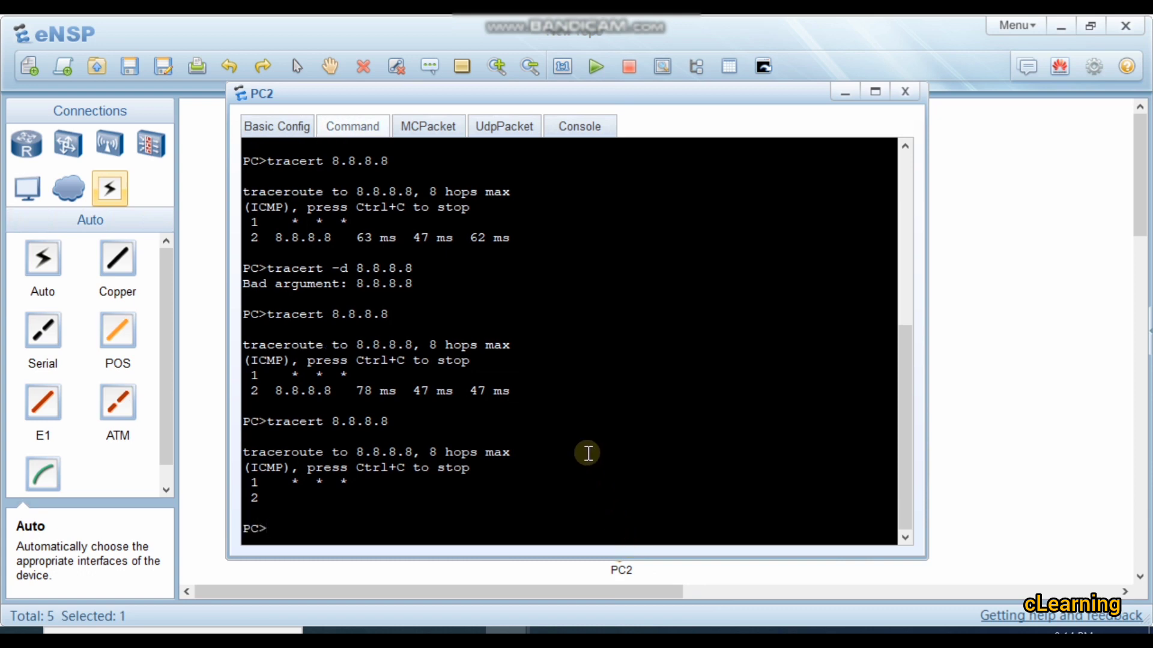
# Step: Ping 8.8.8.8 from PC2 to test Internet access over the backup link
pyautogui.press('Up')
pyautogui.press('Up')
pyautogui.press('Return')
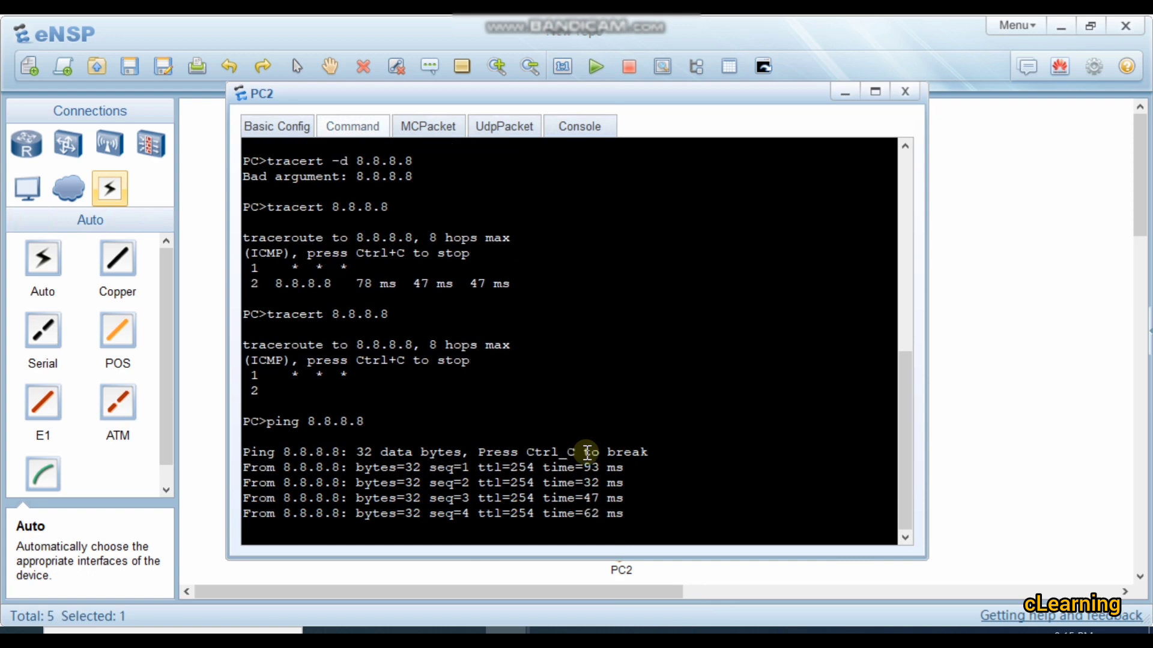
# Step: Trace the route from PC2 to 8.8.8.8 over the backup link with tracert
pyautogui.press('Up')
pyautogui.press('Up')
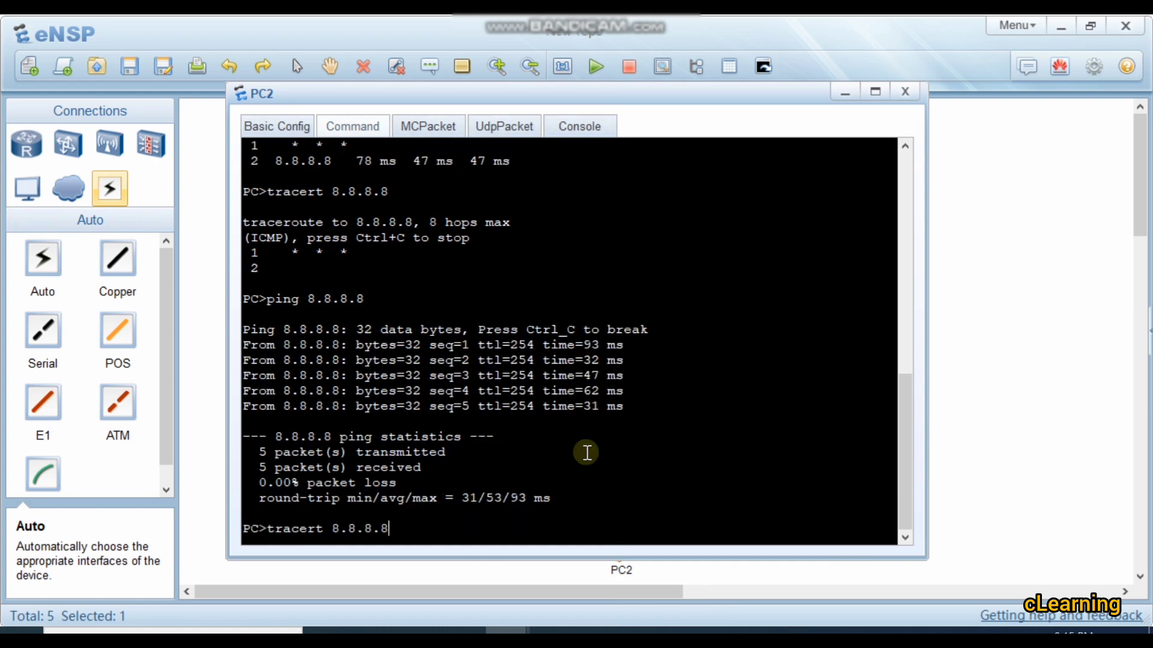
pyautogui.press('Return')
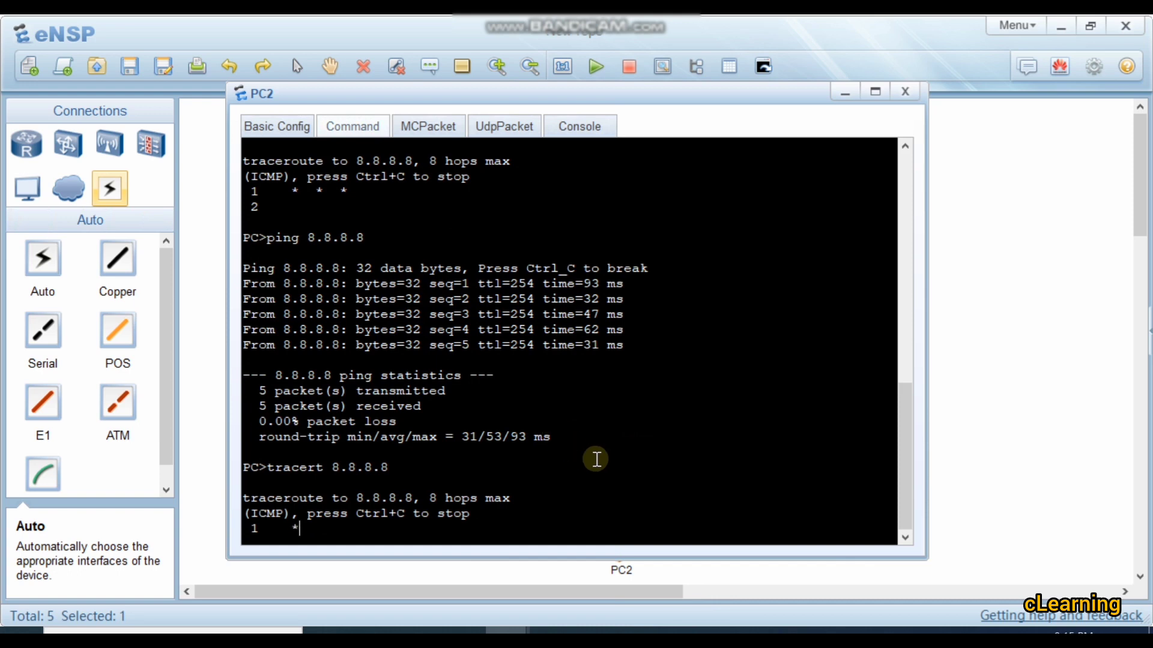
pyautogui.click(997, 342)
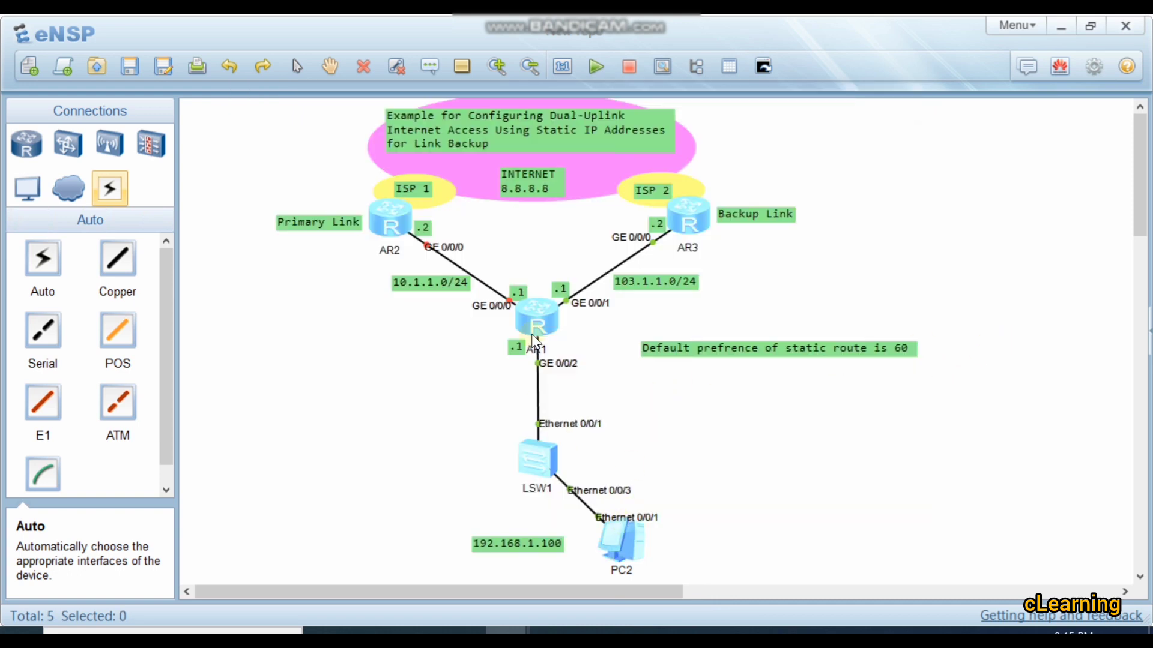
pyautogui.doubleClick(640, 535)
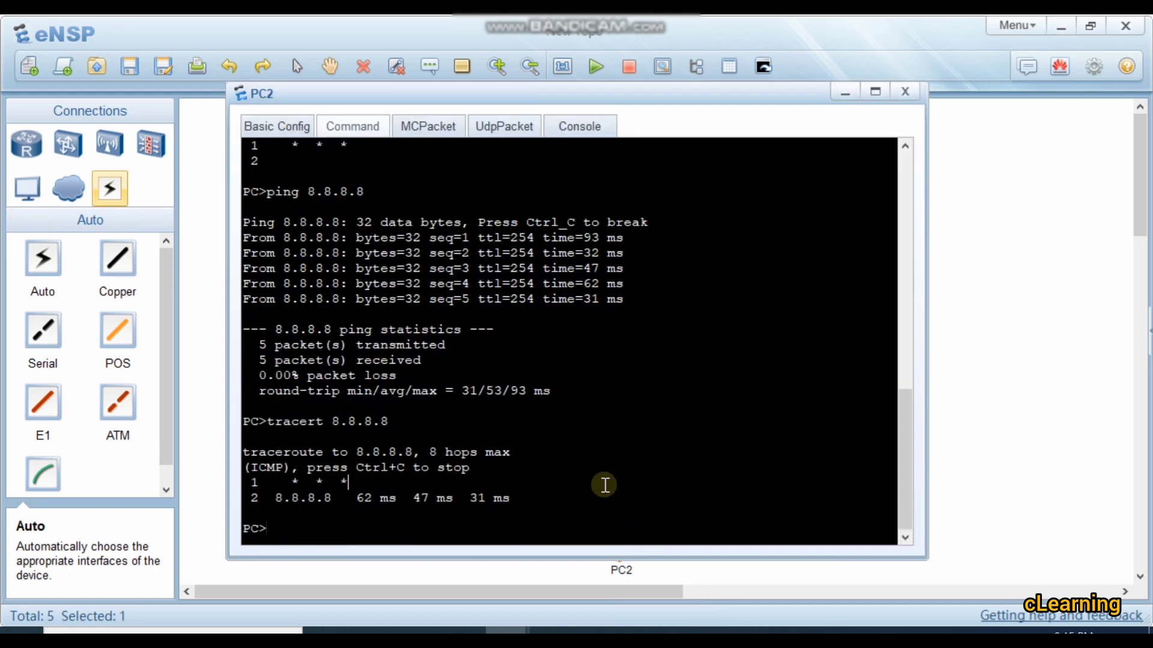
pyautogui.press('Return')
pyautogui.press('Return')
pyautogui.press('Return')
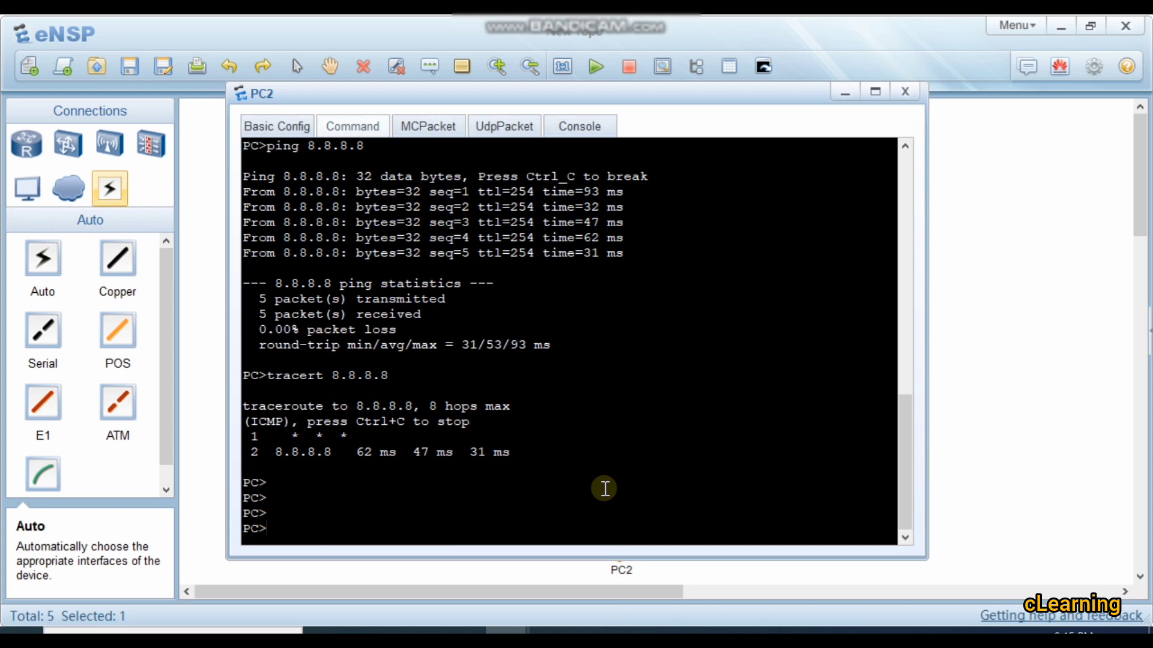
# Step: Return to AR1's console and reenter the interface view of GigabitEthernet 0/0/0
pyautogui.click(976, 404)
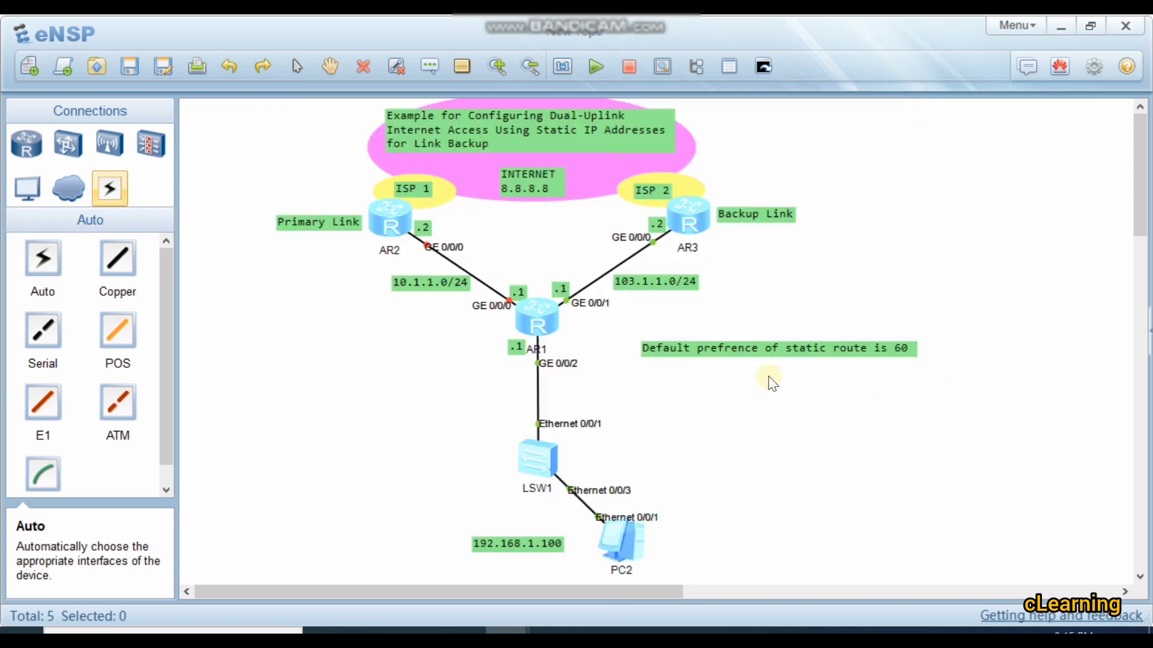
pyautogui.doubleClick(539, 315)
pyautogui.write('int')
pyautogui.press('Tab')
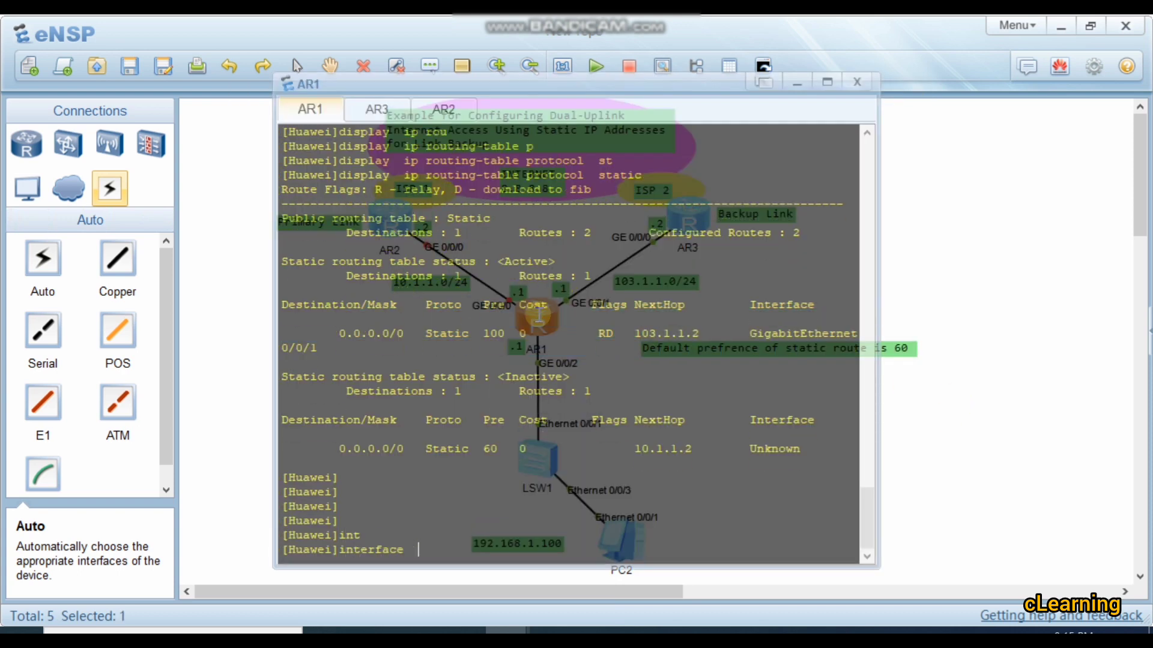
pyautogui.write('g')
pyautogui.press('Tab')
pyautogui.write('0/0/0')
pyautogui.press('Return')
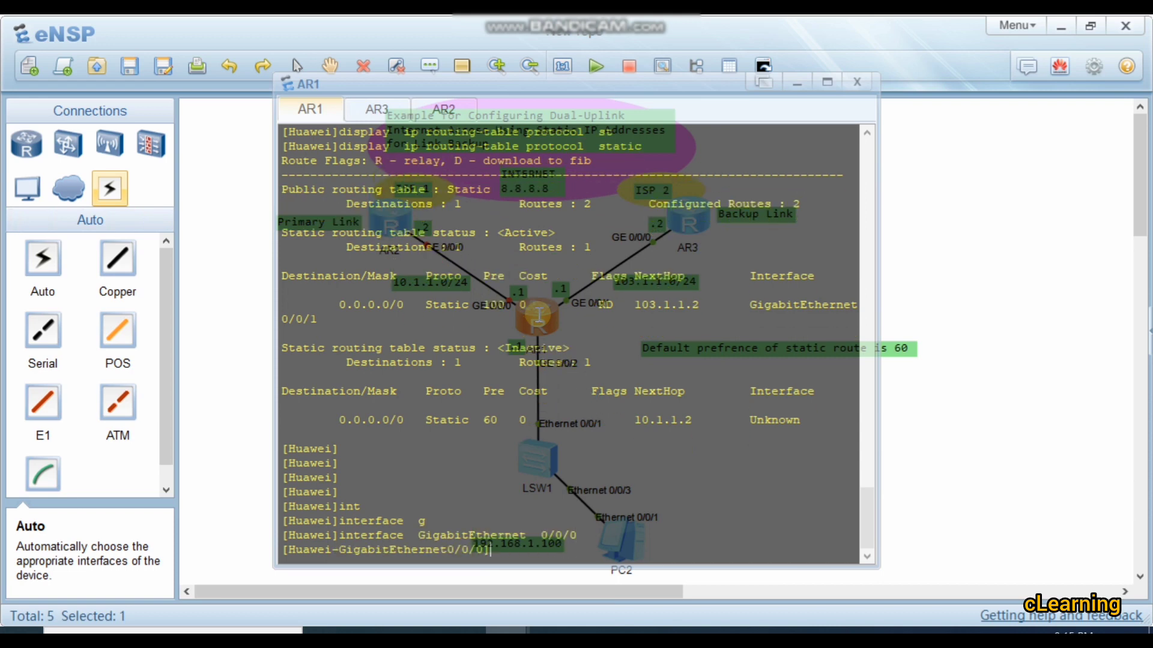
# Step: Bring the primary link back up on AR1 by running undo shutdown on GigabitEthernet 0/0/0
pyautogui.write('undh')
pyautogui.press('Tab')
pyautogui.press('BackSpace')
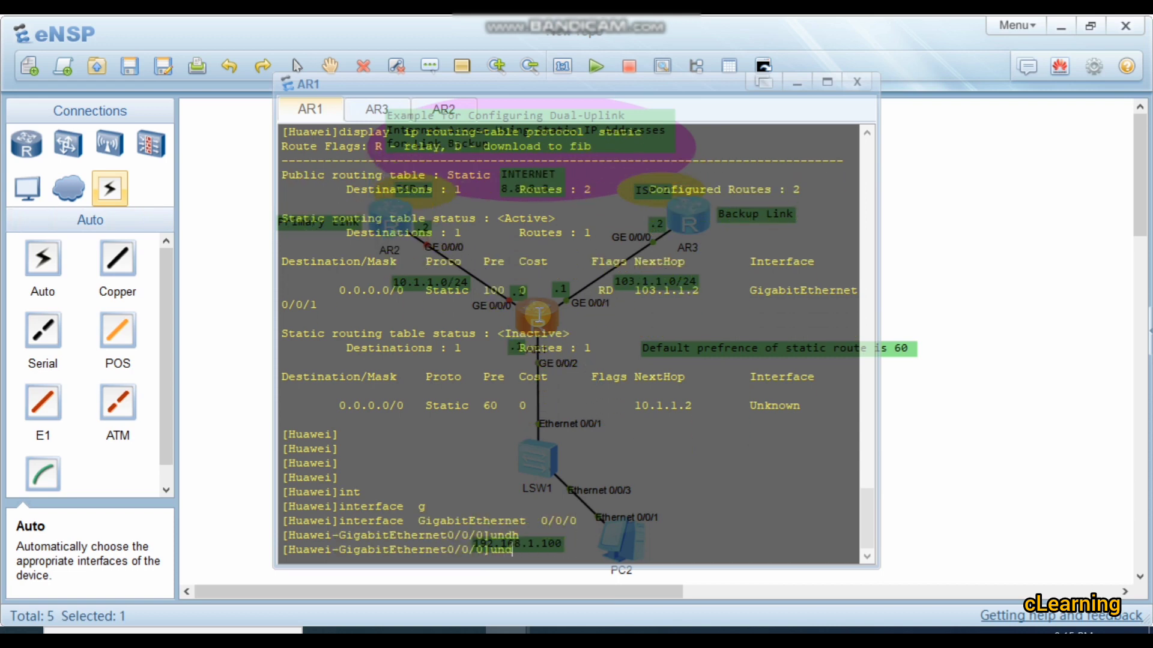
pyautogui.press('Tab')
pyautogui.write('shu')
pyautogui.press('Tab')
pyautogui.press('Return')
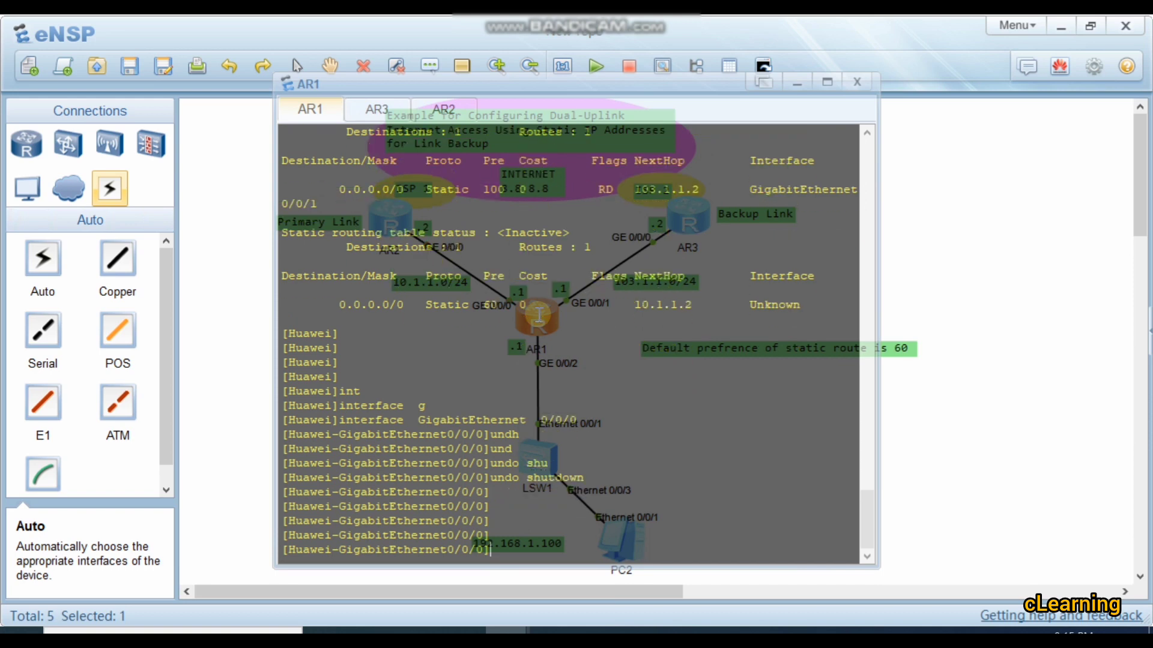
pyautogui.click(957, 369)
pyautogui.doubleClick(531, 319)
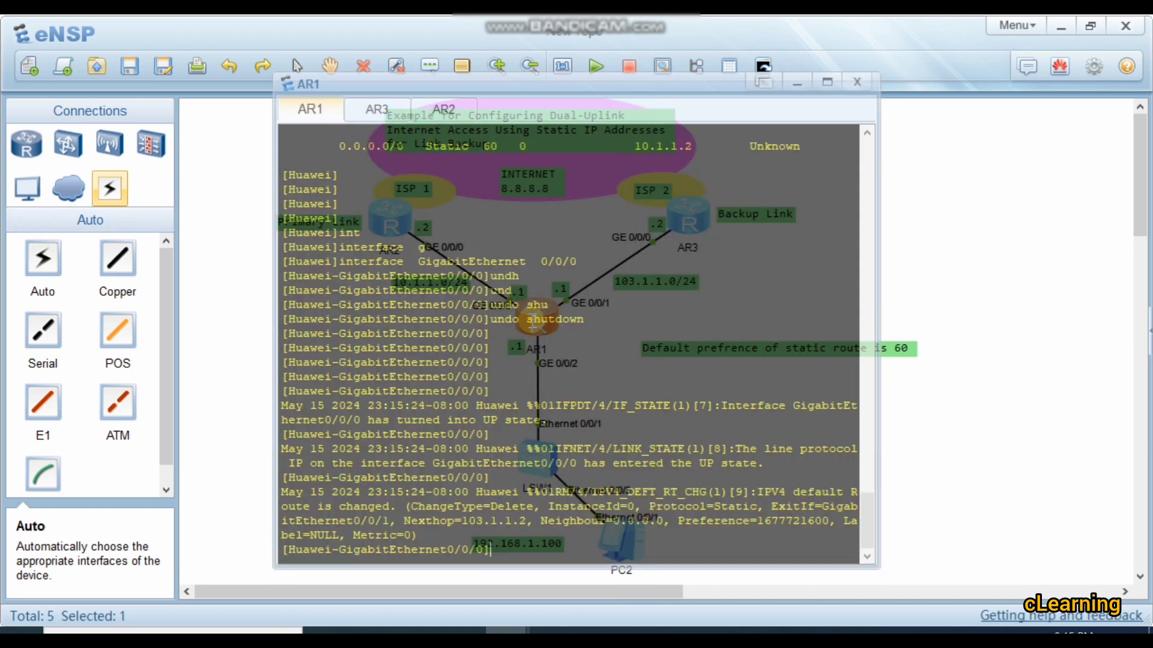
# Step: Ping 8.8.8.8 from PC2's command line to test Internet access with the primary link restored
pyautogui.click(931, 456)
pyautogui.doubleClick(615, 537)
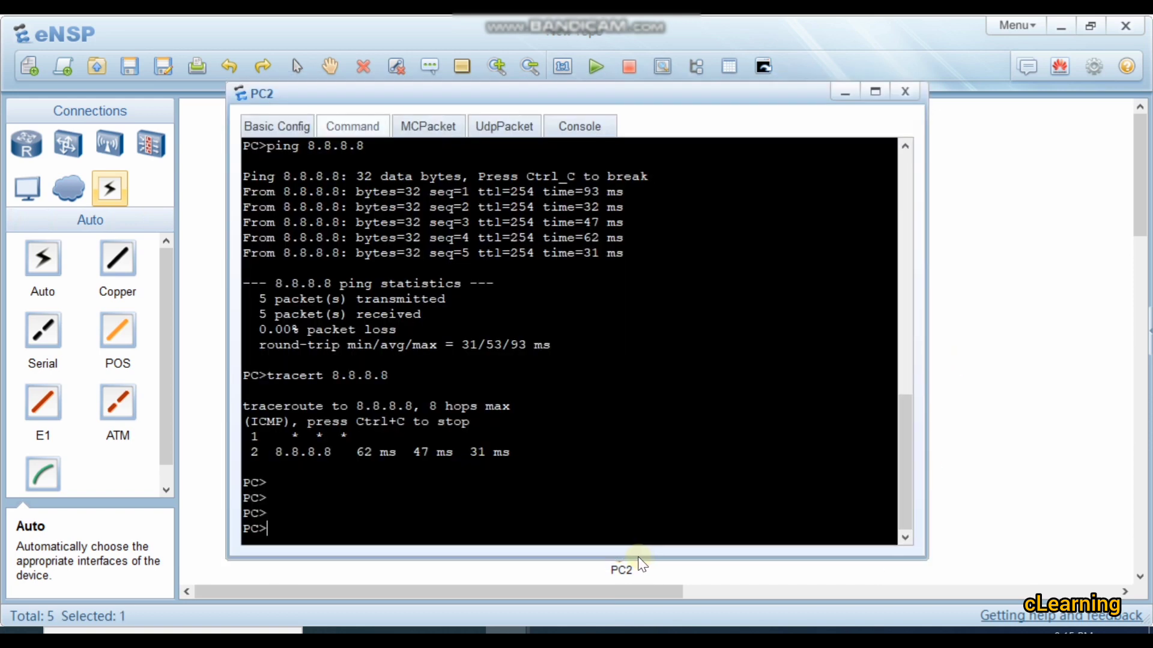
pyautogui.press('Up')
pyautogui.press('Return')
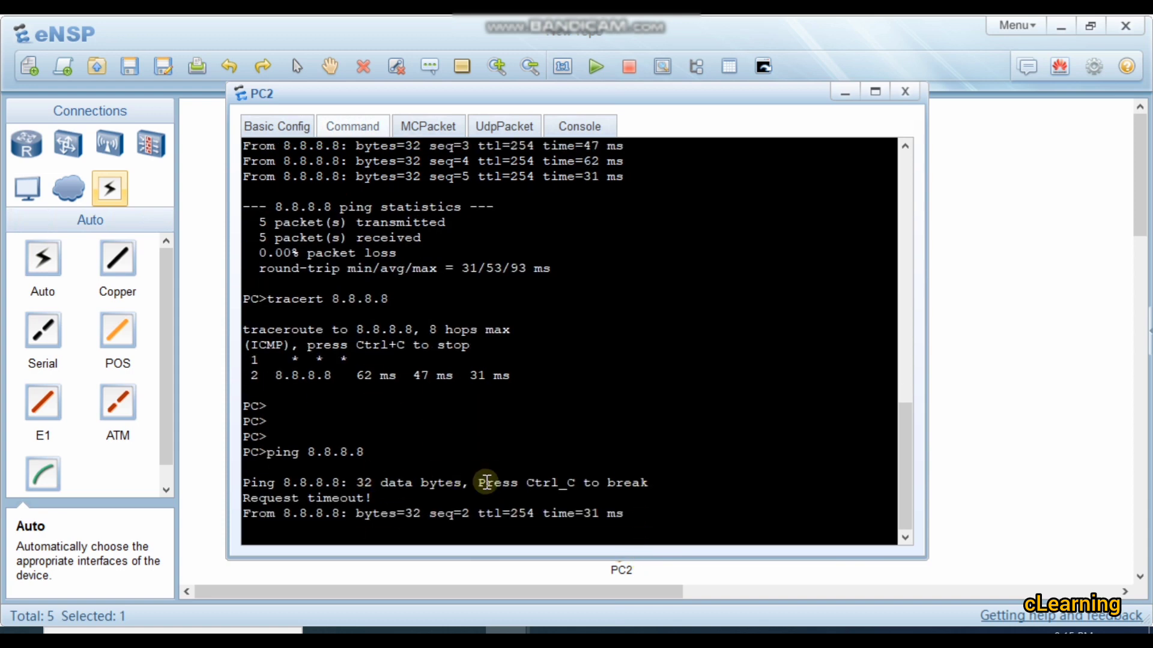
# Step: Leave the interface view on AR1 and display the routing table for static routes with display ip routing-table protocol static
pyautogui.click(983, 384)
pyautogui.doubleClick(538, 321)
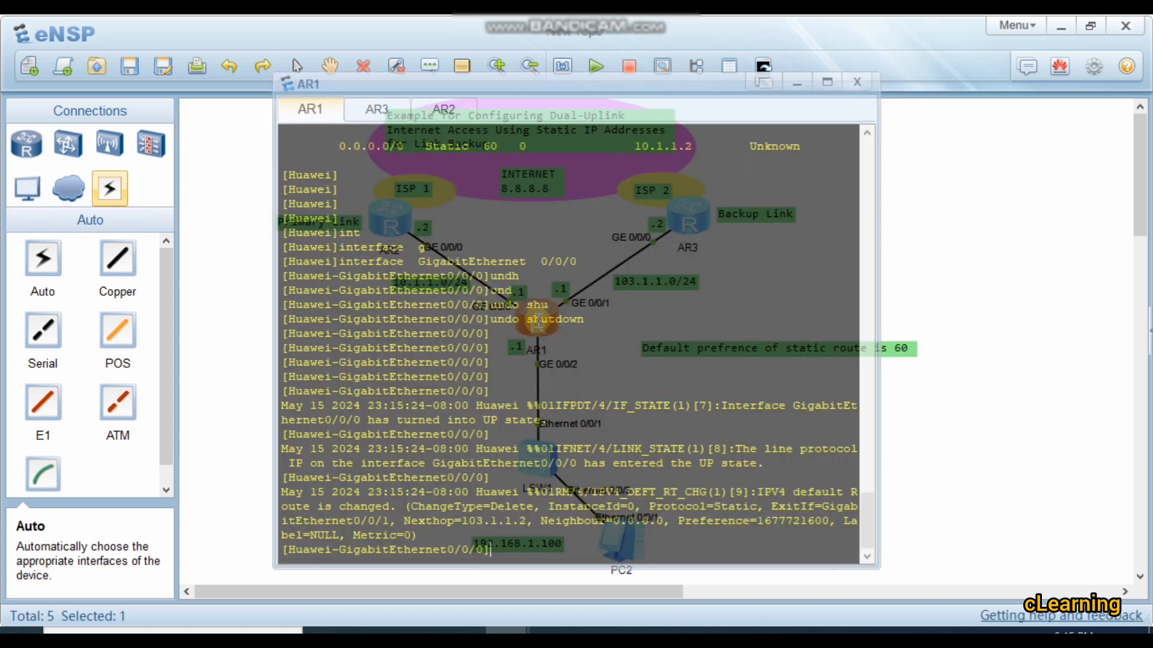
pyautogui.write('q')
pyautogui.press('Return')
pyautogui.press('Return')
pyautogui.press('Return')
pyautogui.press('Return')
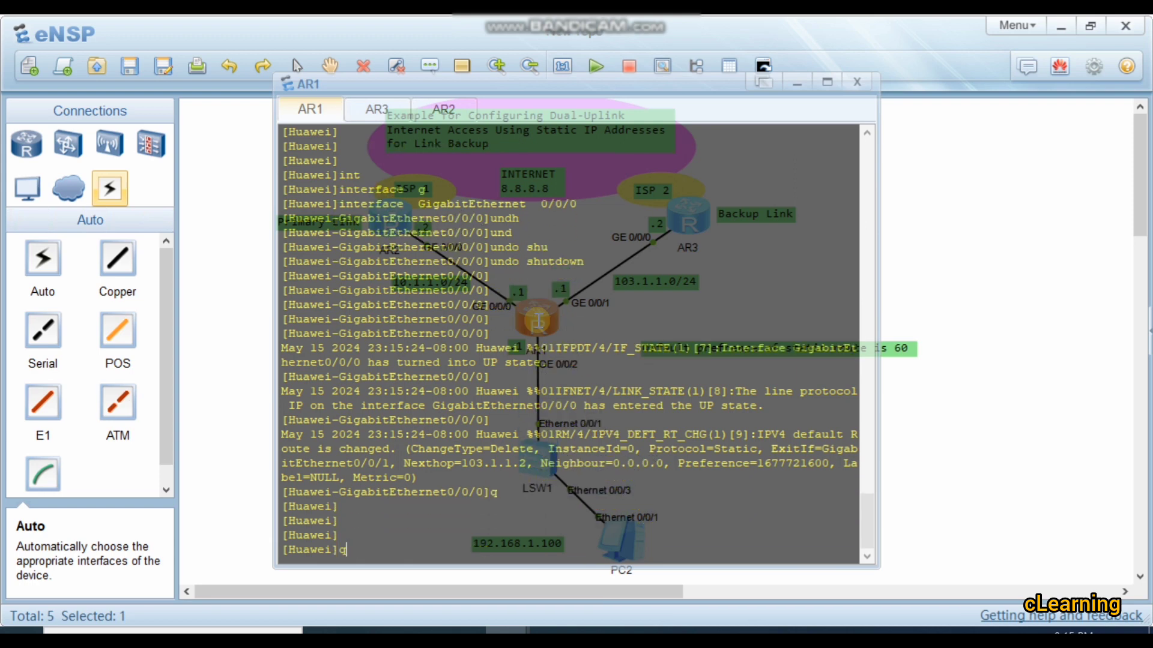
pyautogui.press('Up')
pyautogui.press('Up')
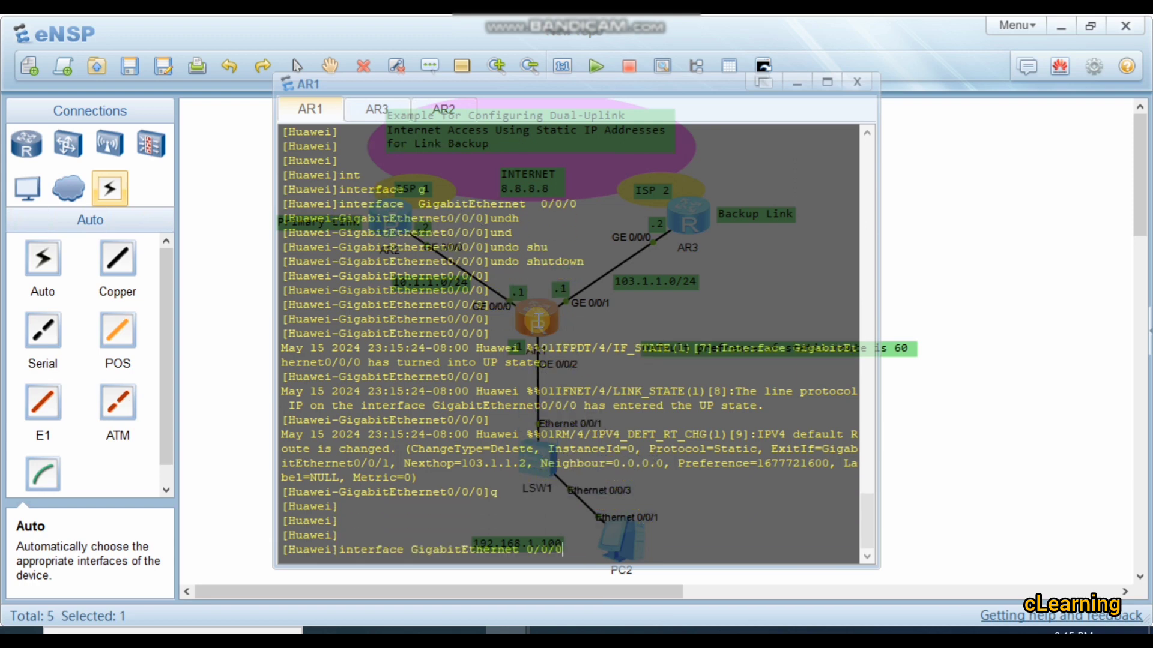
pyautogui.press('Up')
pyautogui.press('Return')
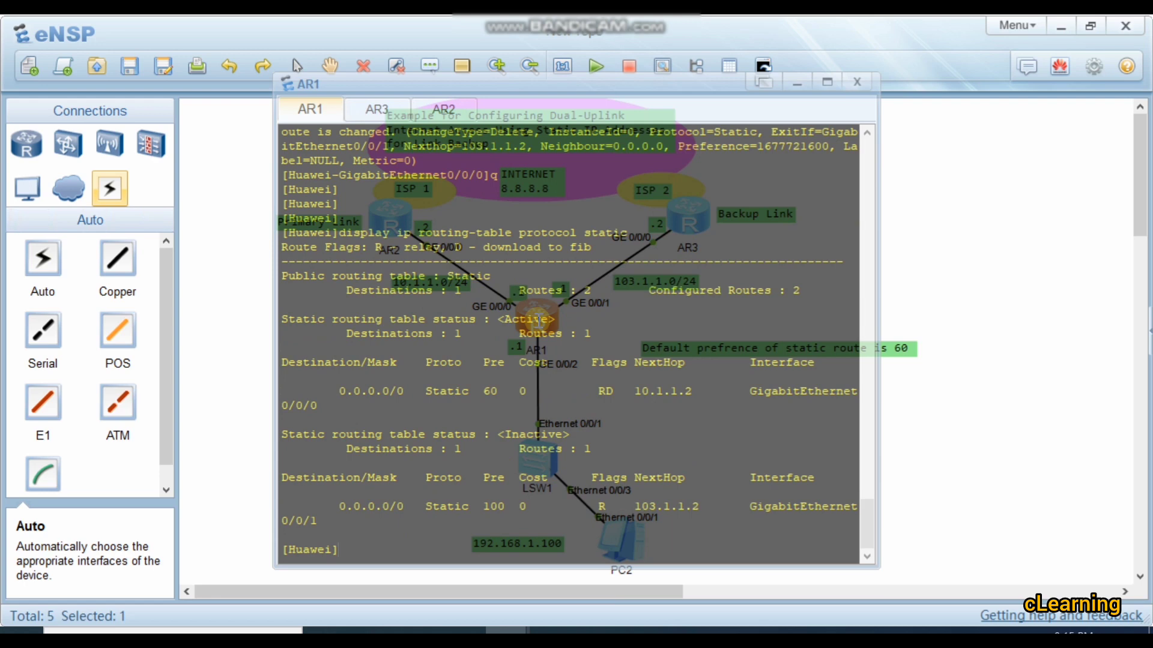
# Step: Compare the status, preference and next hop of the active and inactive default routes on AR1, then return to the topology
pyautogui.moveTo(510, 320); pyautogui.dragTo(564, 319)
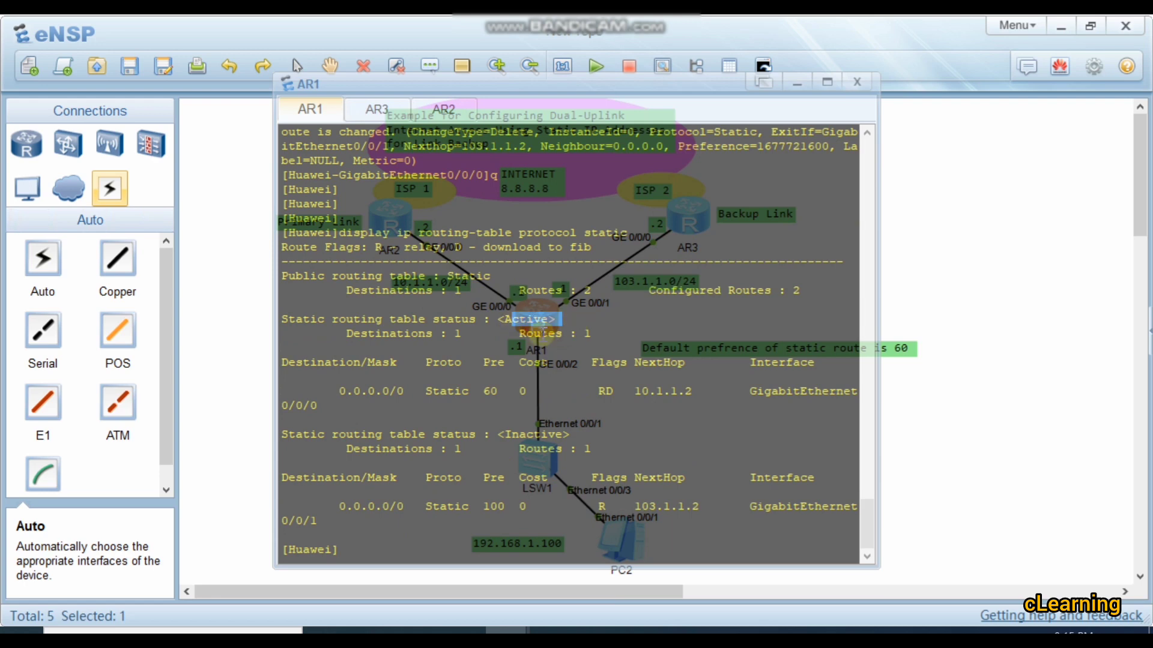
pyautogui.moveTo(484, 390); pyautogui.dragTo(724, 382)
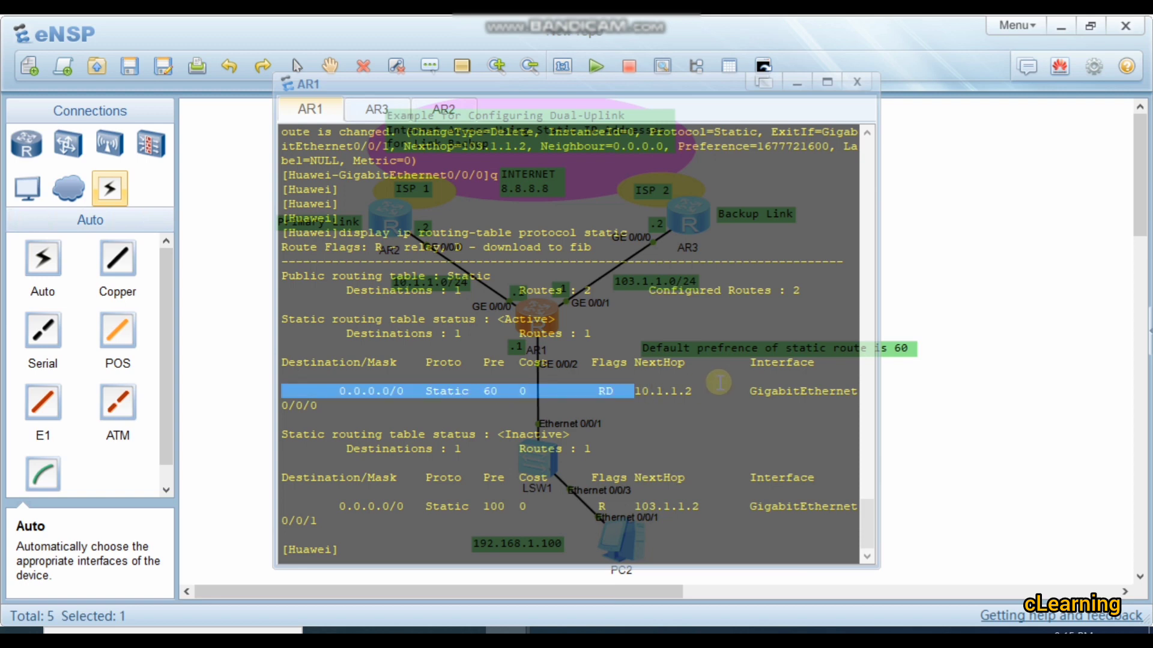
pyautogui.click(724, 383)
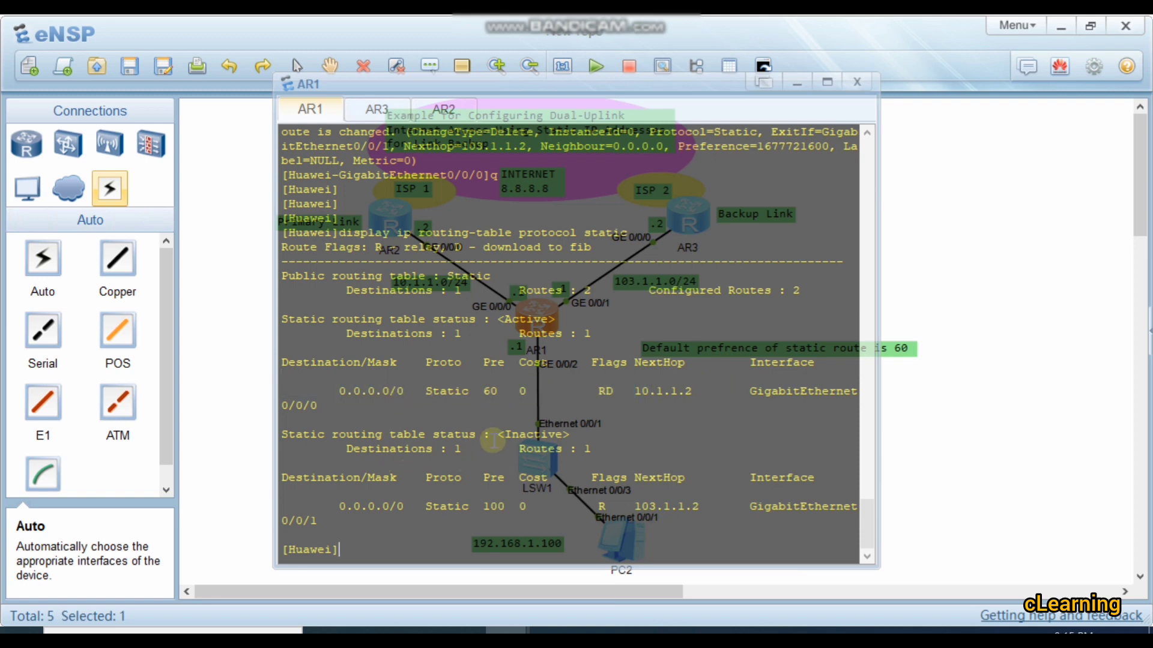
pyautogui.moveTo(518, 507); pyautogui.dragTo(332, 507)
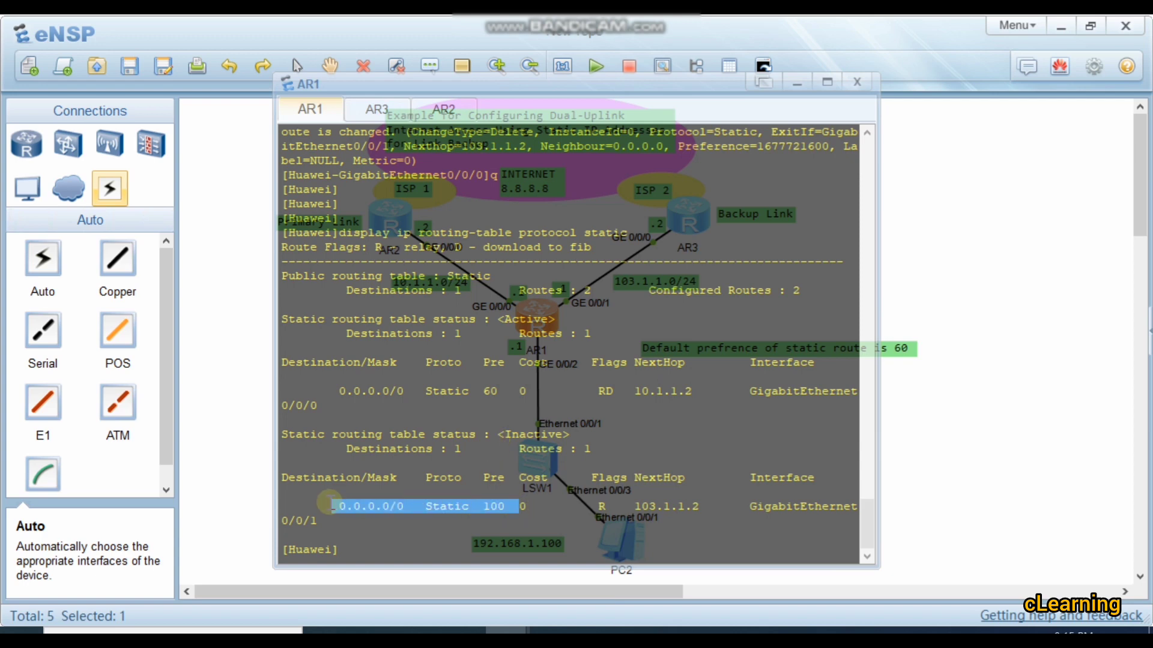
pyautogui.click(428, 497)
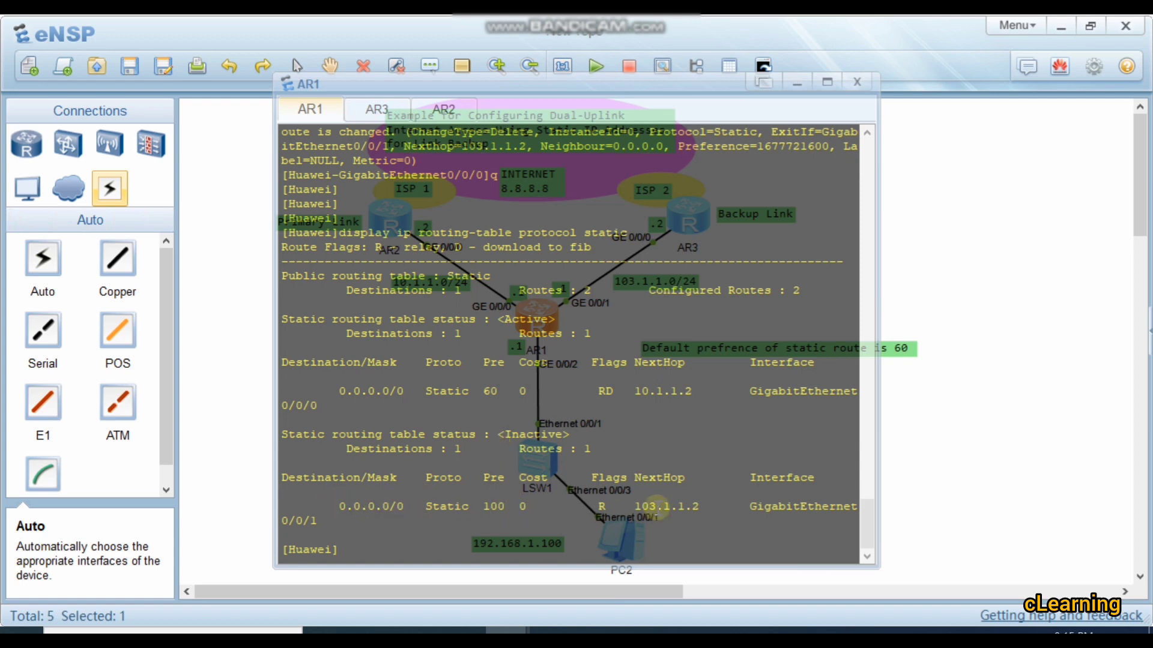
pyautogui.moveTo(505, 434); pyautogui.dragTo(539, 434)
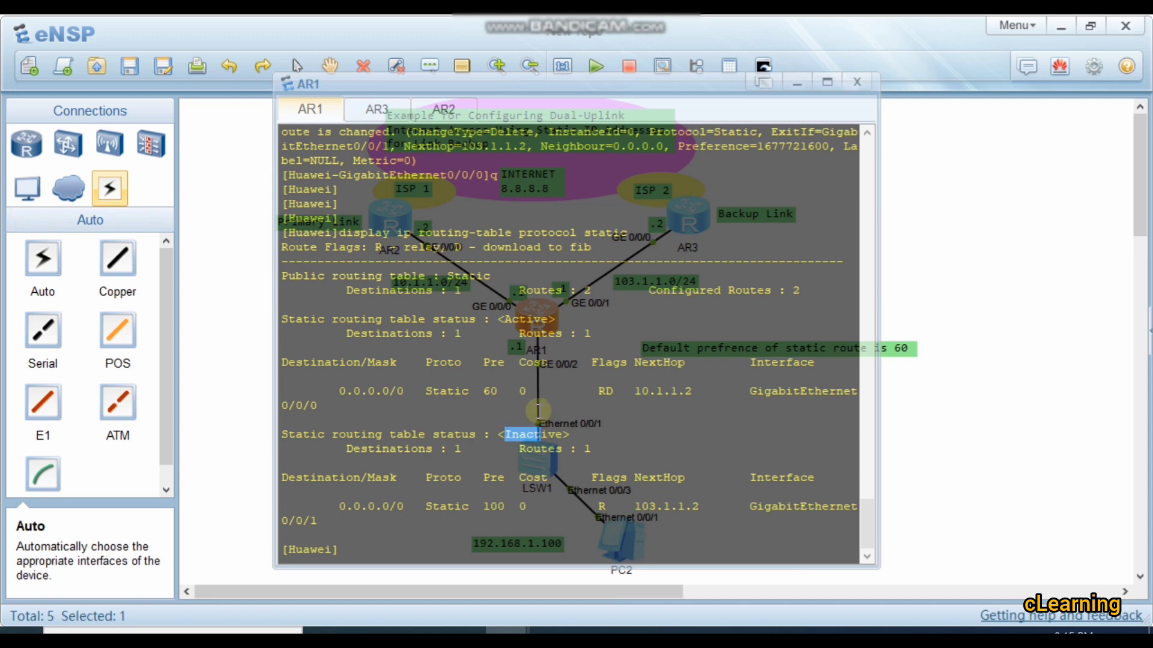
pyautogui.moveTo(543, 318); pyautogui.dragTo(503, 318)
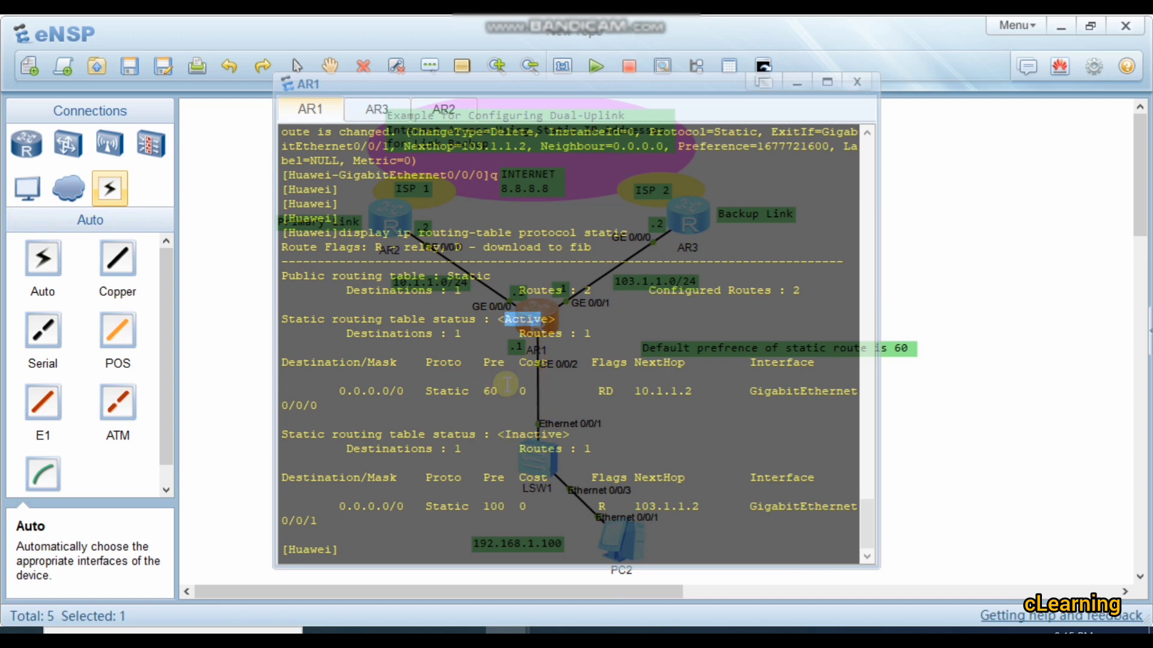
pyautogui.click(929, 374)
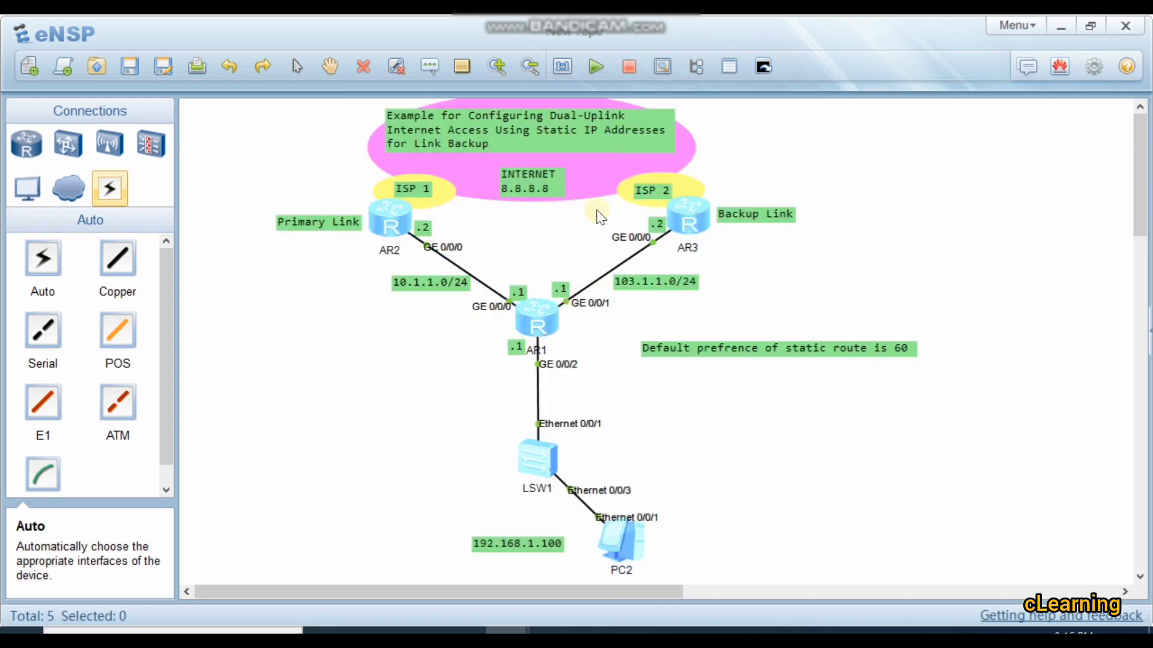